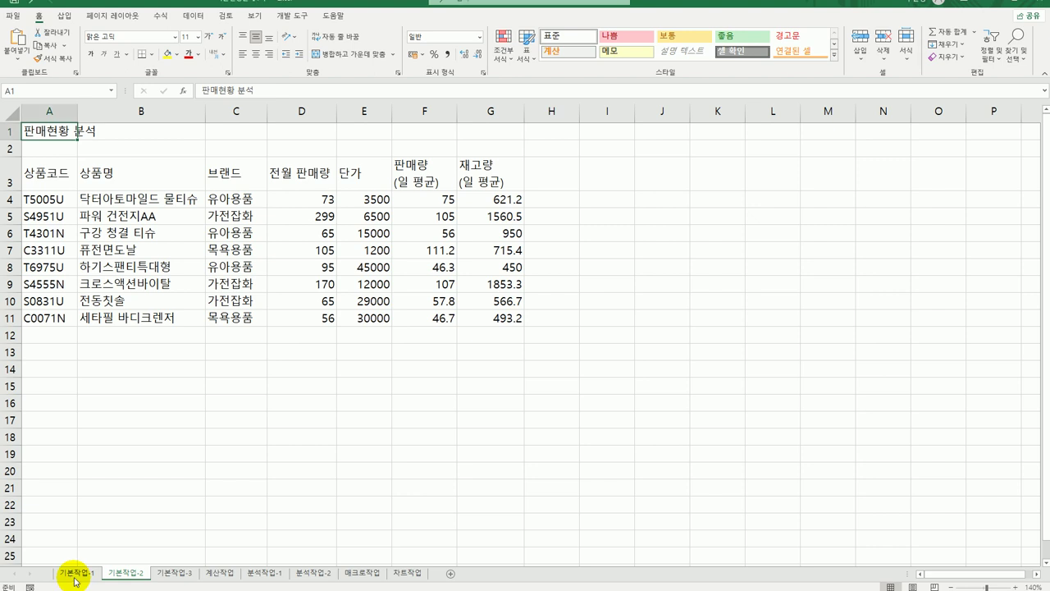
Step: On the 기본작업-1 sheet, enter the two-line header 예상 / 수강생 in cell E3 with a line break between the words
left_click(75, 576)
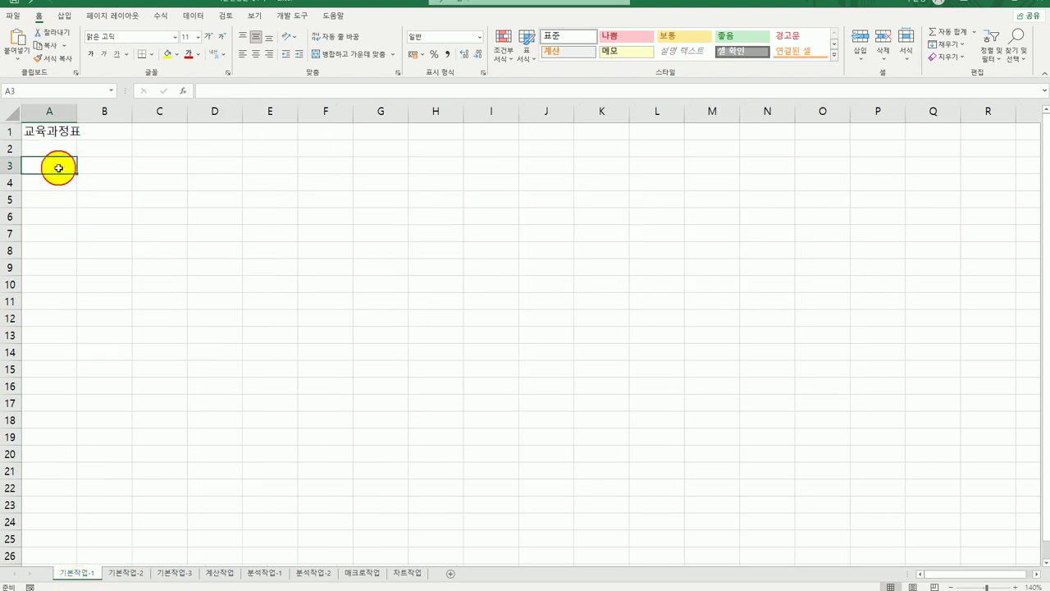
left_click_drag(56, 167, 375, 286)
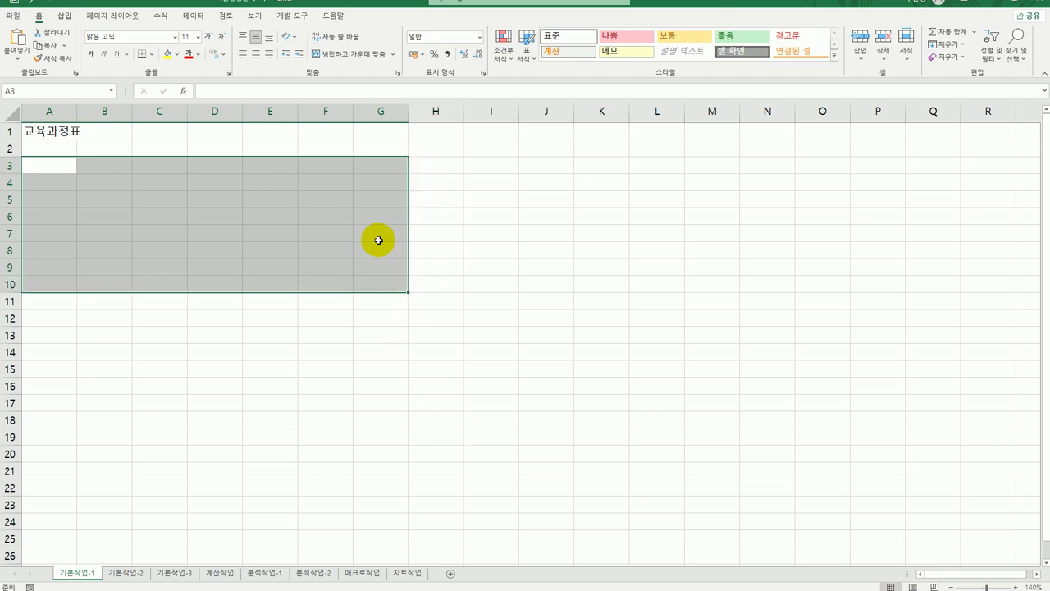
left_click(277, 169)
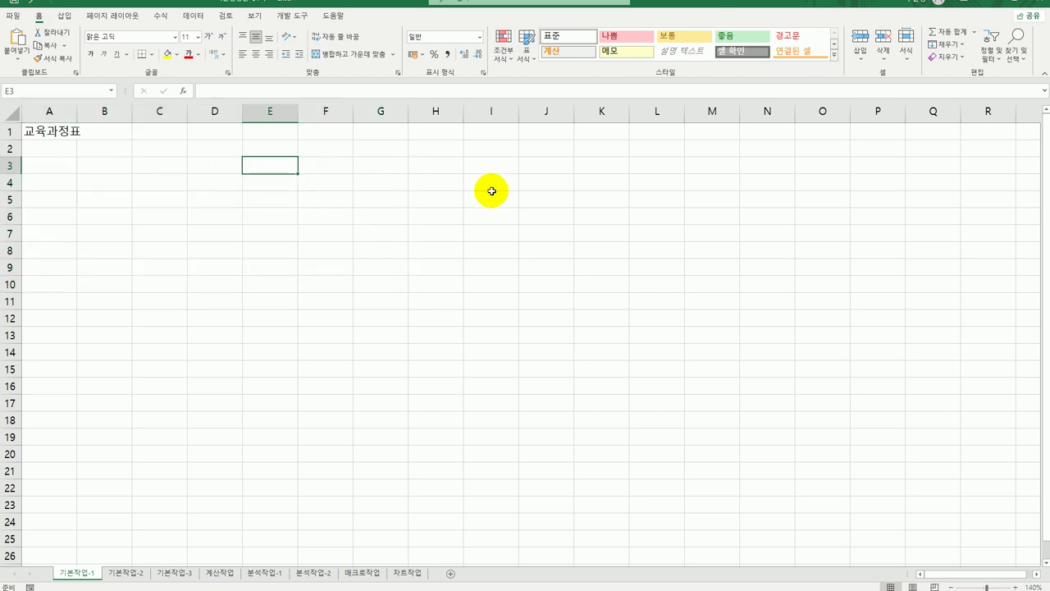
type("예상")
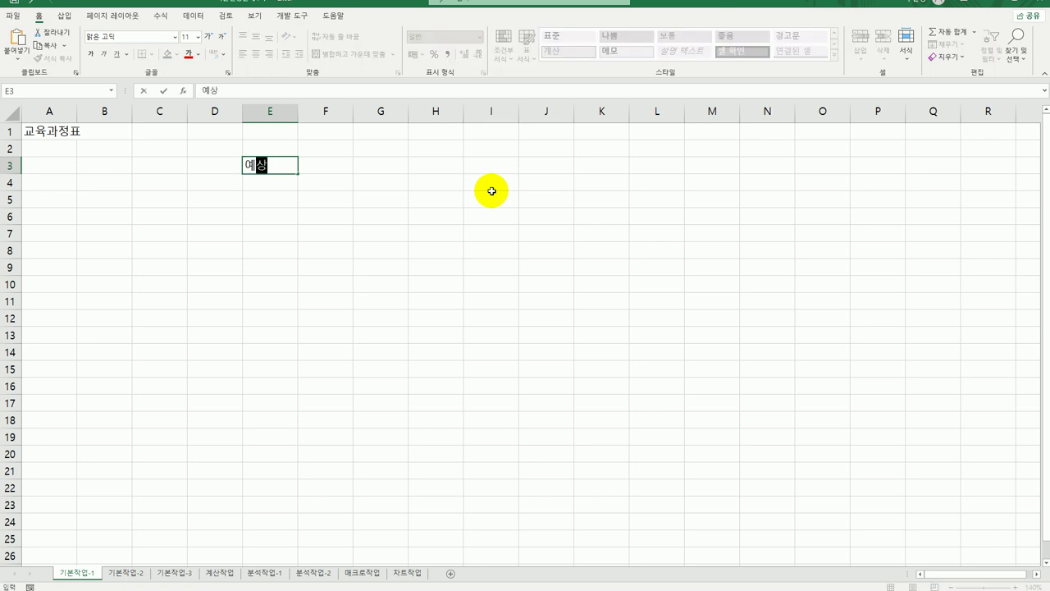
key("alt+Return")
type("수강생")
key("Return")
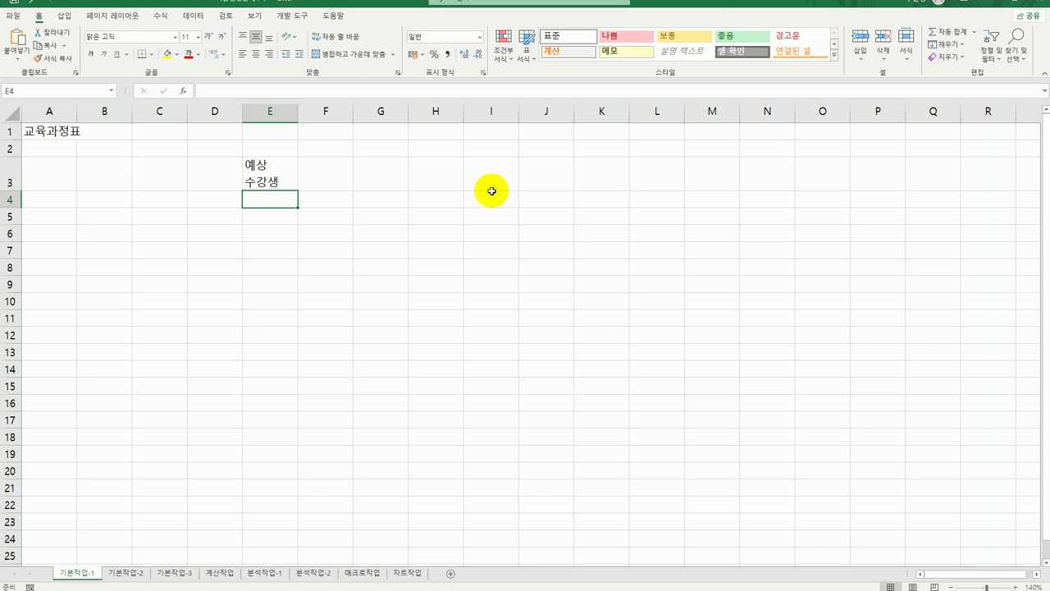
Step: Try to enter 09124 in cell B4 as a plain value
left_click(97, 198)
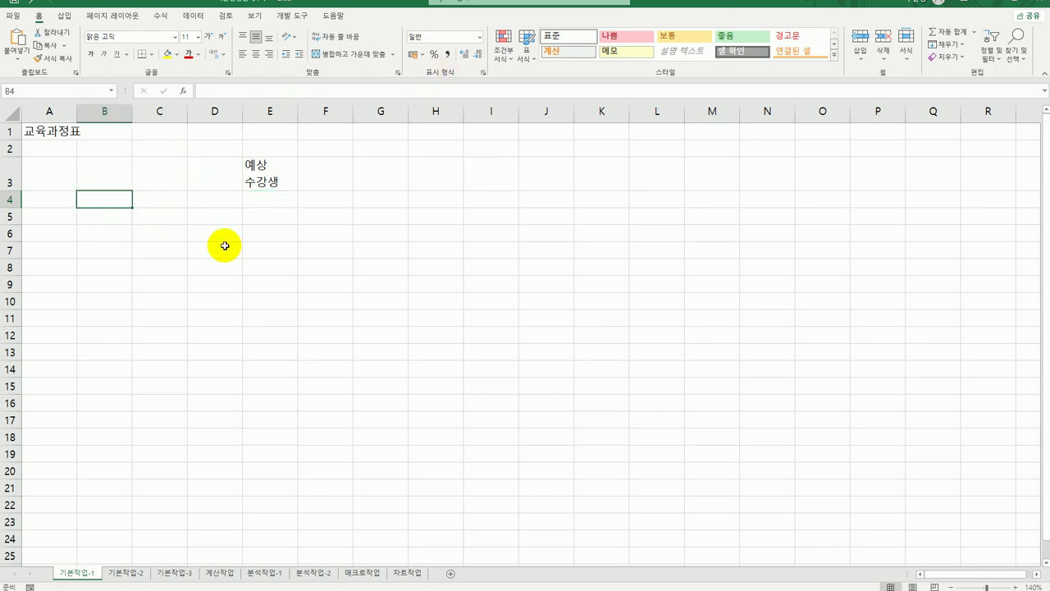
type("09124")
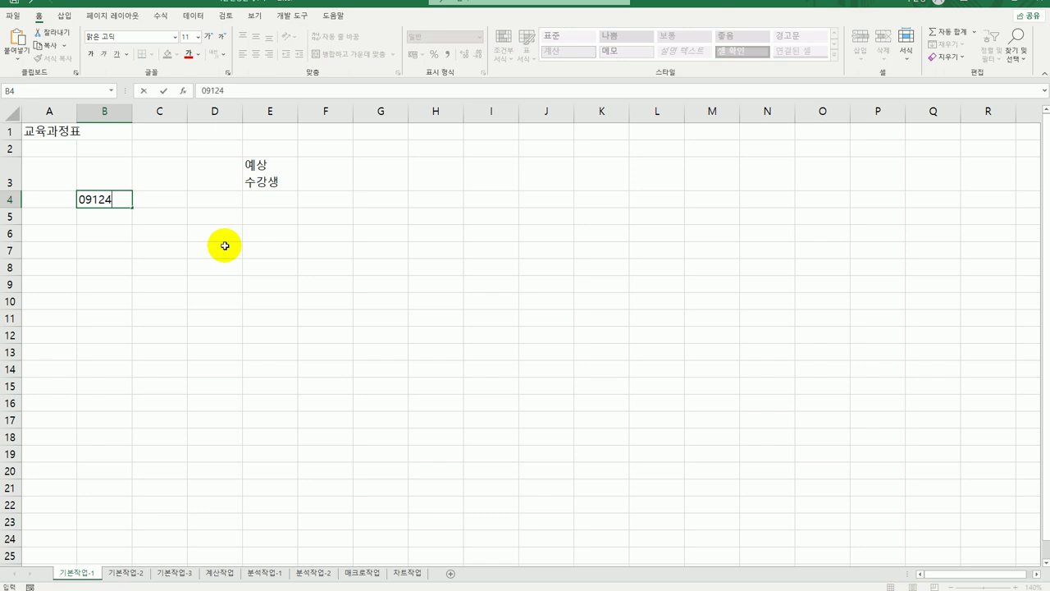
key("Return")
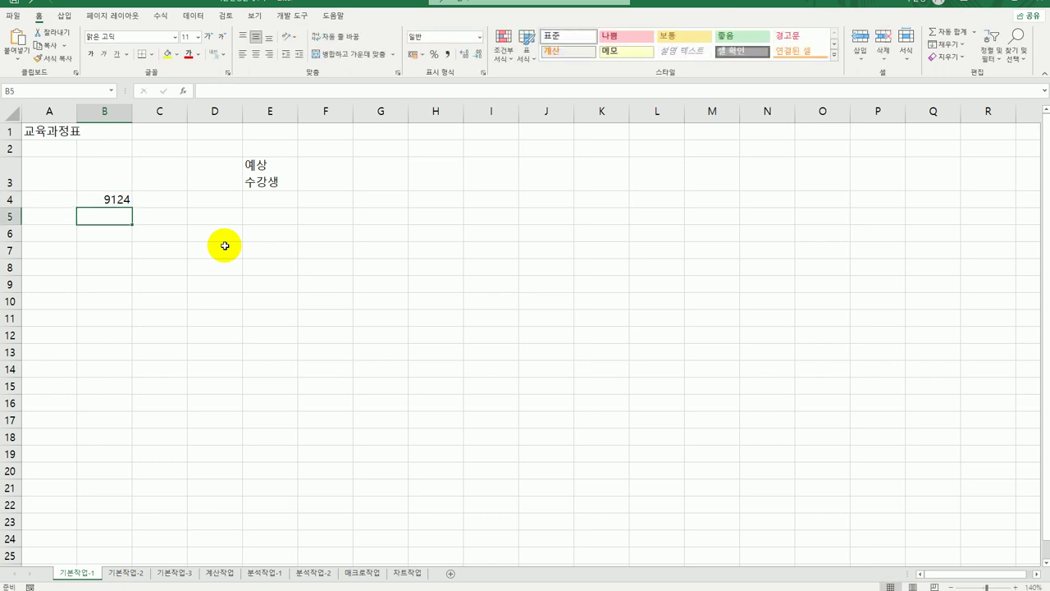
Step: Re-enter cell B4 as '09124 with a leading apostrophe so it is stored as text
key("Up")
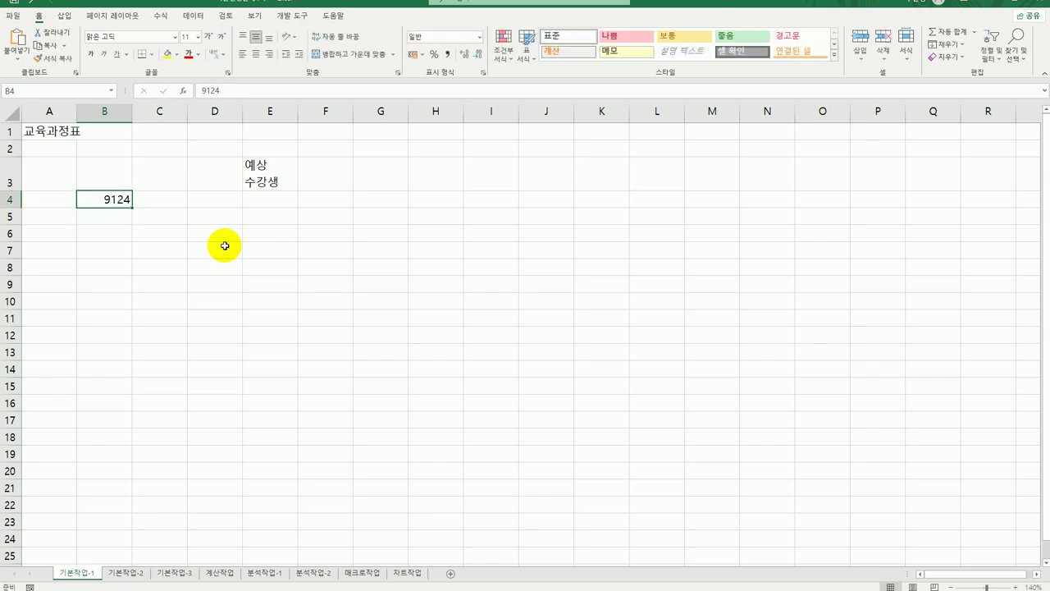
type("'")
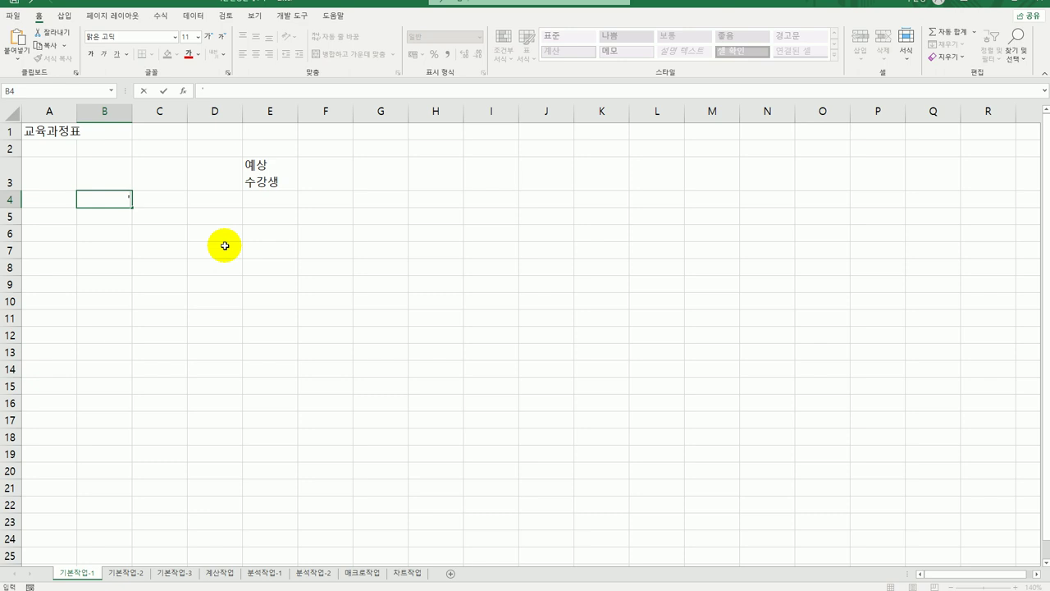
type("09124")
key("Return")
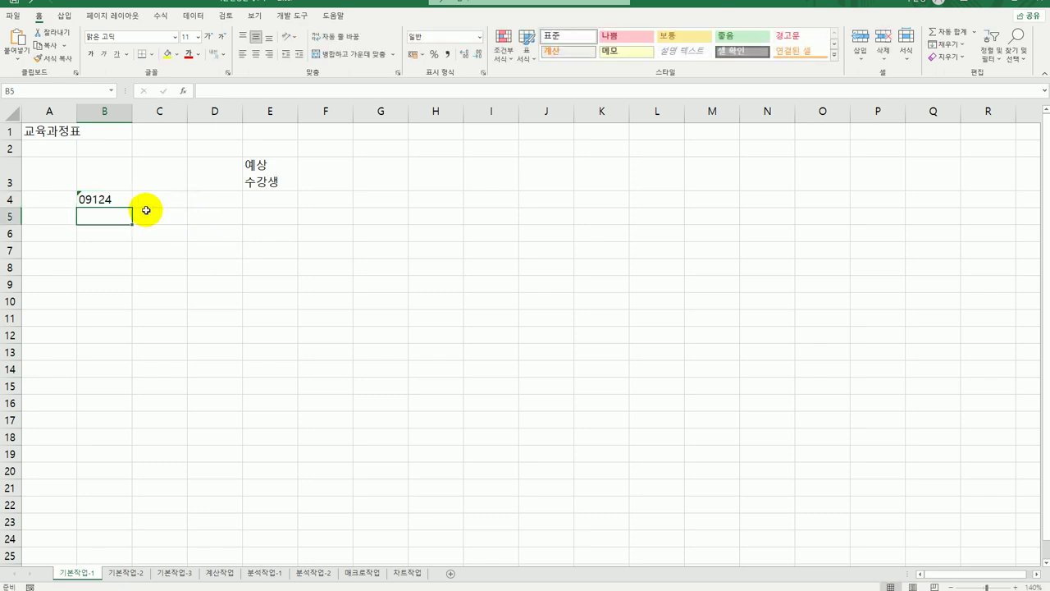
Step: Ignore the number-stored-as-text error flagged on cell B4
left_click(94, 200)
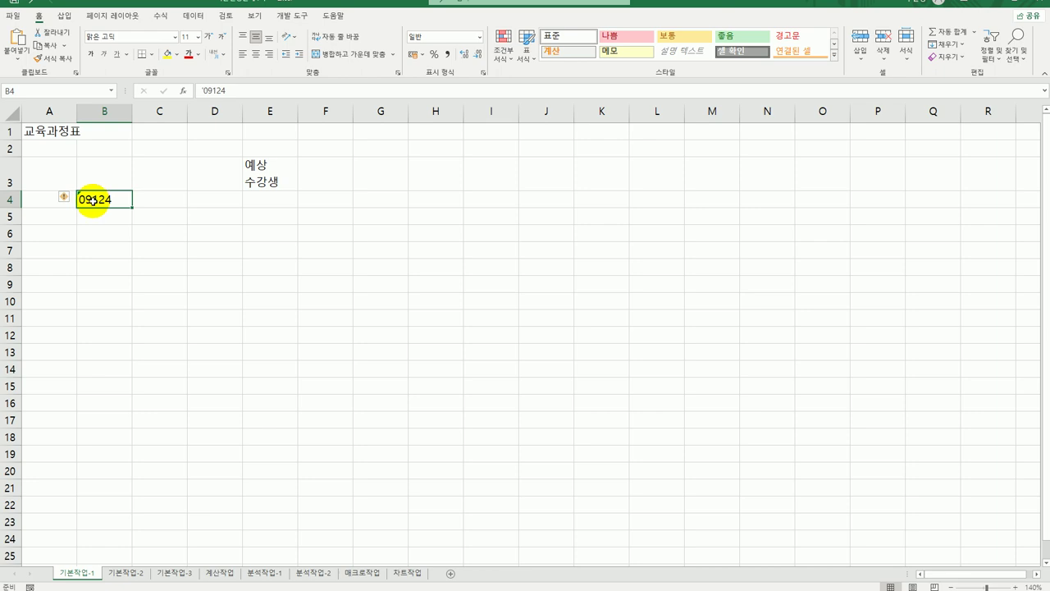
mouse_move(74, 201)
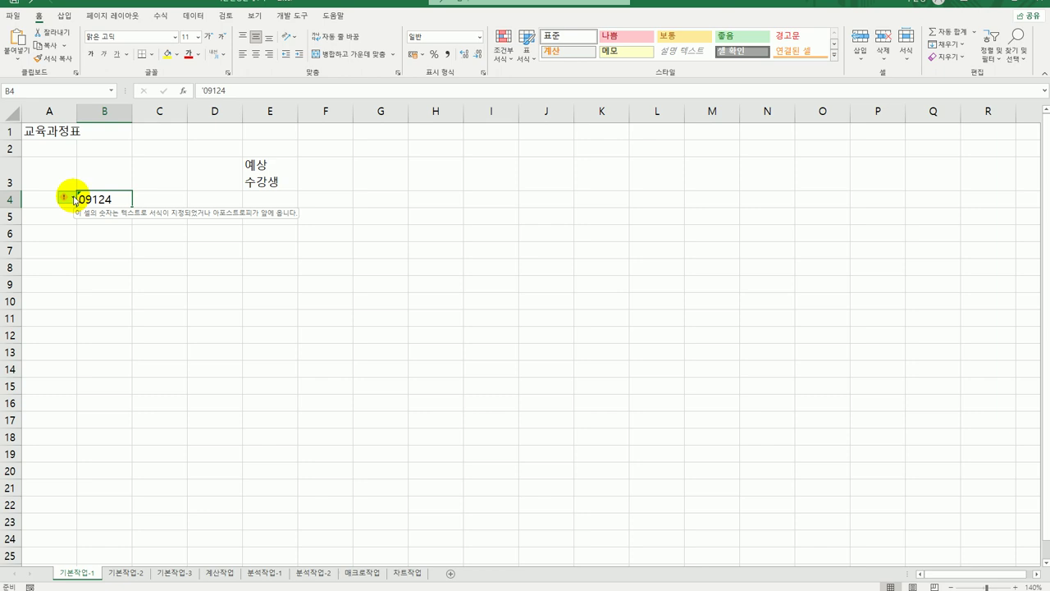
left_click(72, 198)
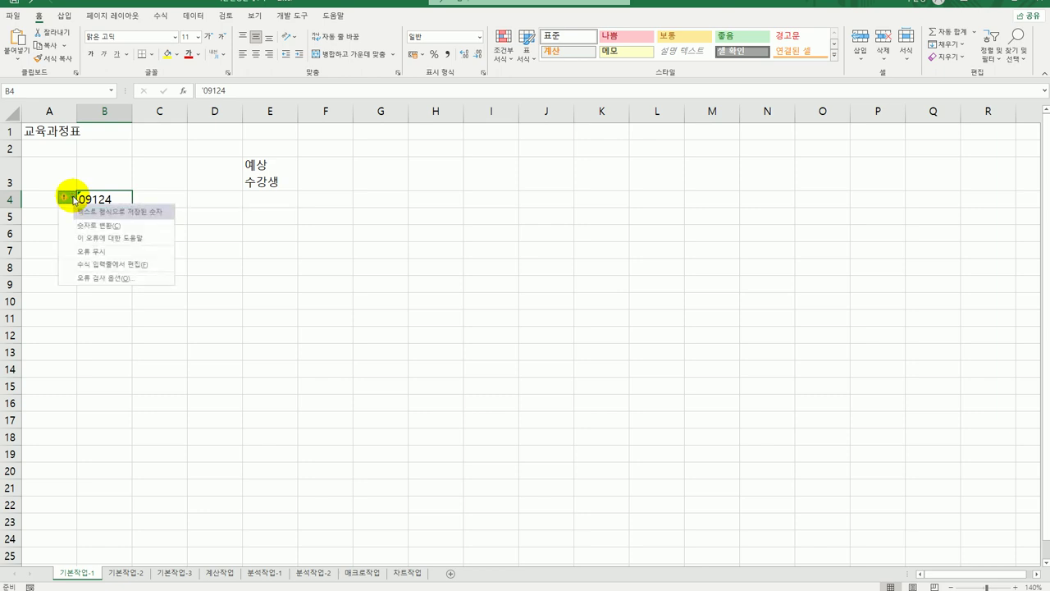
left_click(75, 249)
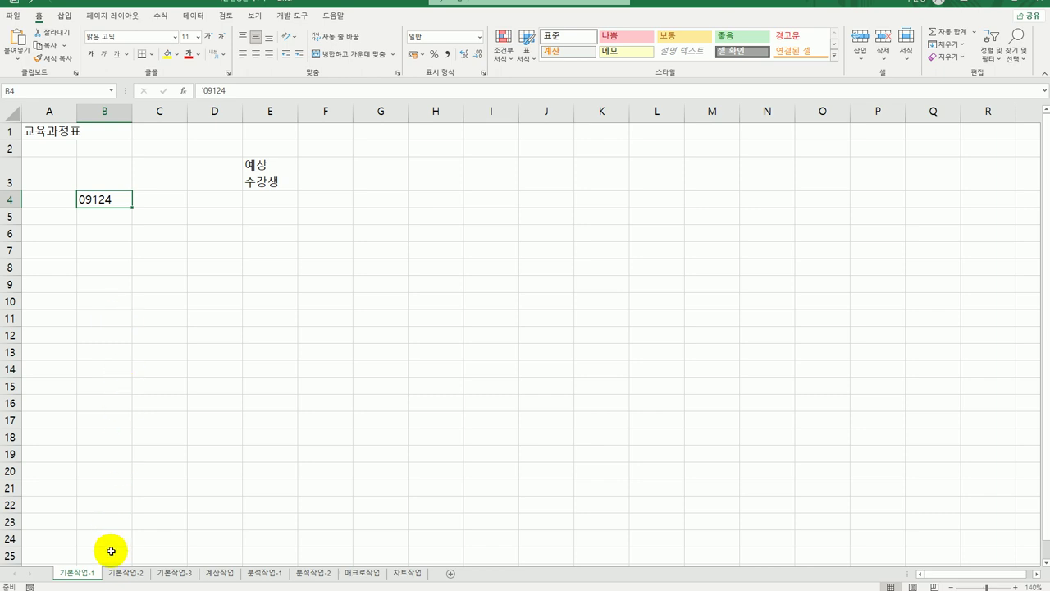
Step: On the 기본작업-2 sheet, set the horizontal alignment of title range A1:G1 to center across selection (선택 영역의 가운데로)
left_click(123, 573)
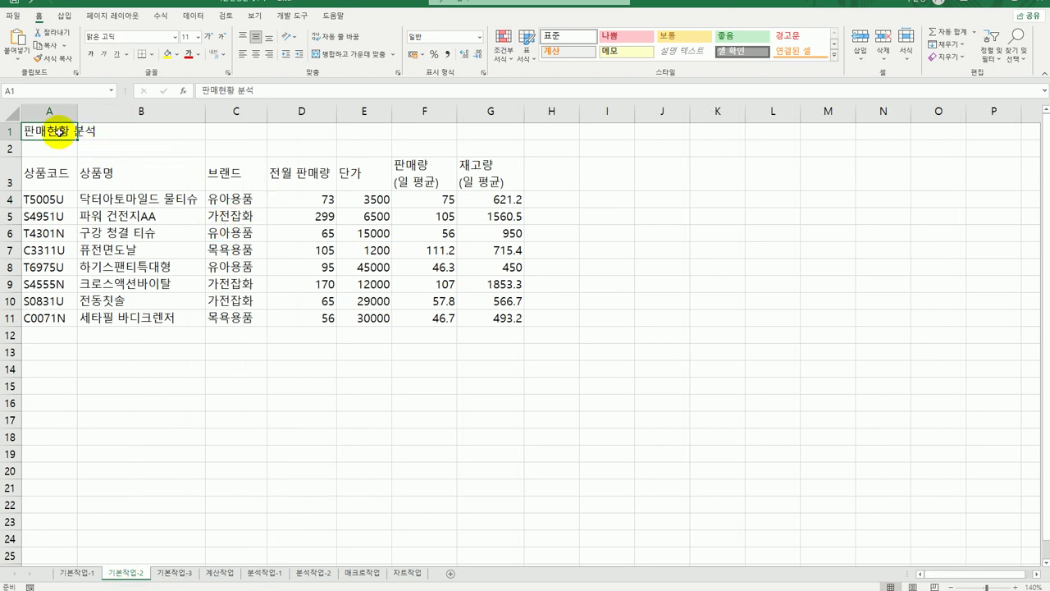
left_click_drag(57, 130, 488, 129)
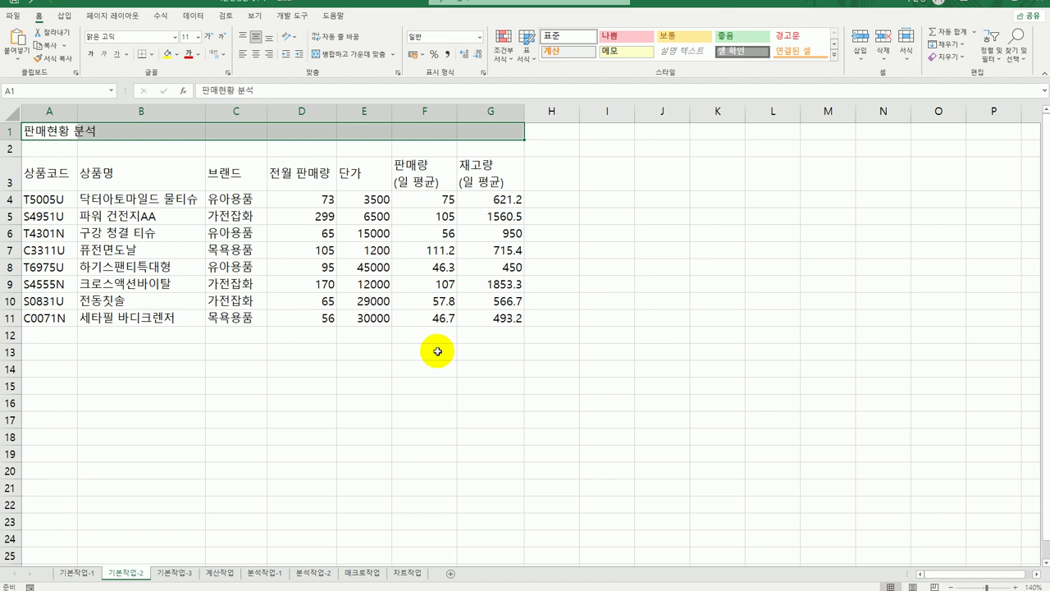
right_click(250, 133)
left_click(295, 382)
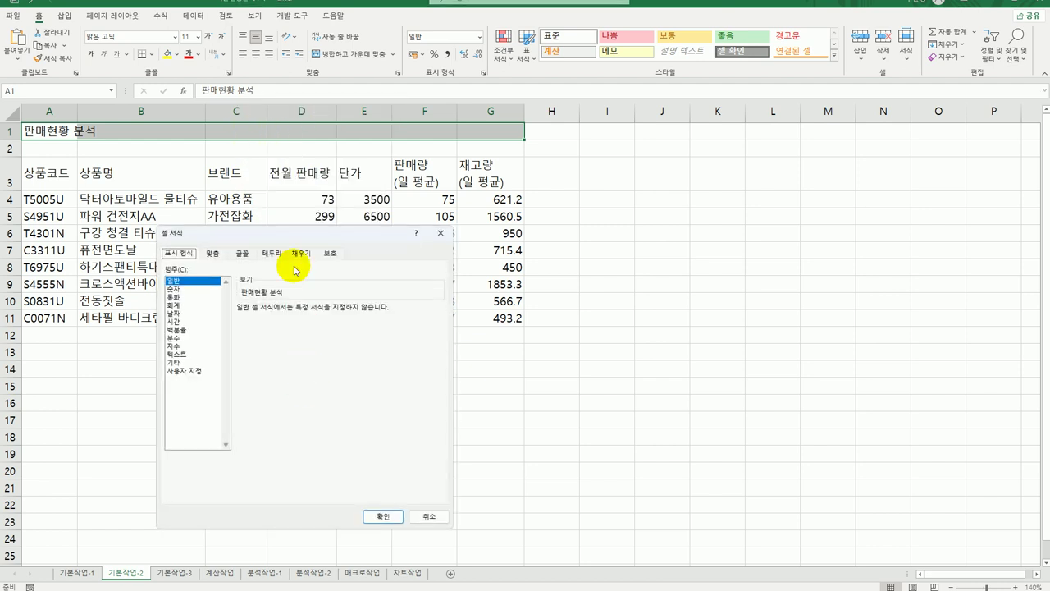
left_click(213, 253)
left_click(246, 295)
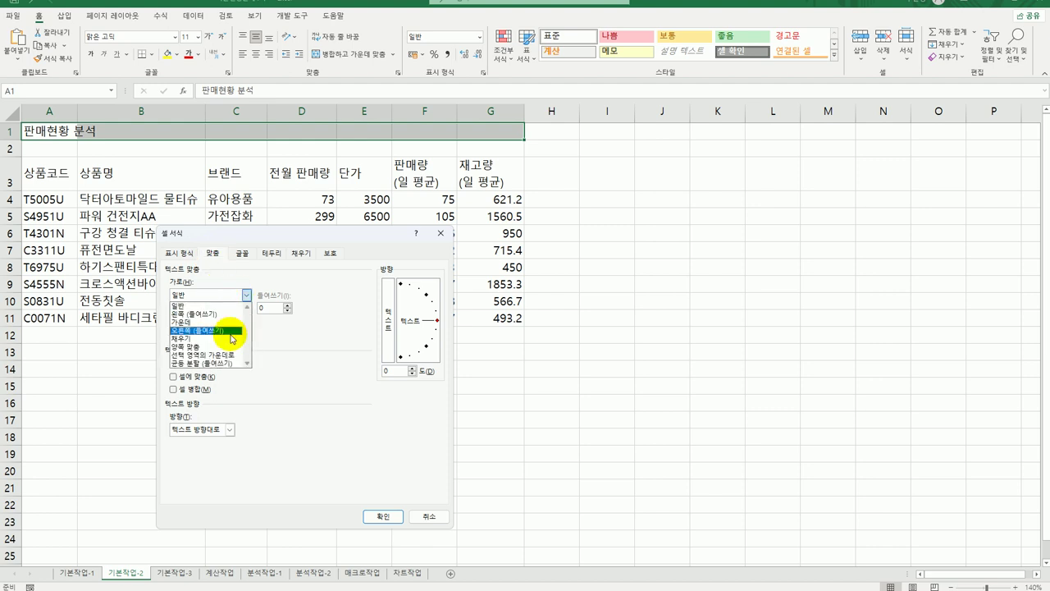
left_click(222, 356)
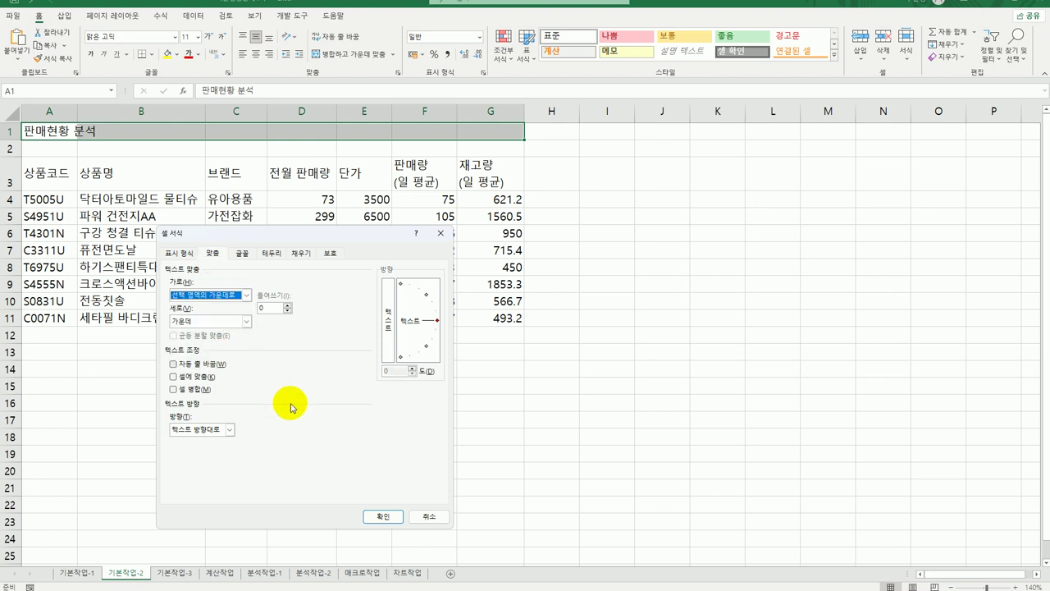
Step: Set the title's font to 굴림, size 17, bold (굵게), and apply the cell formatting to A1:G1
left_click(241, 254)
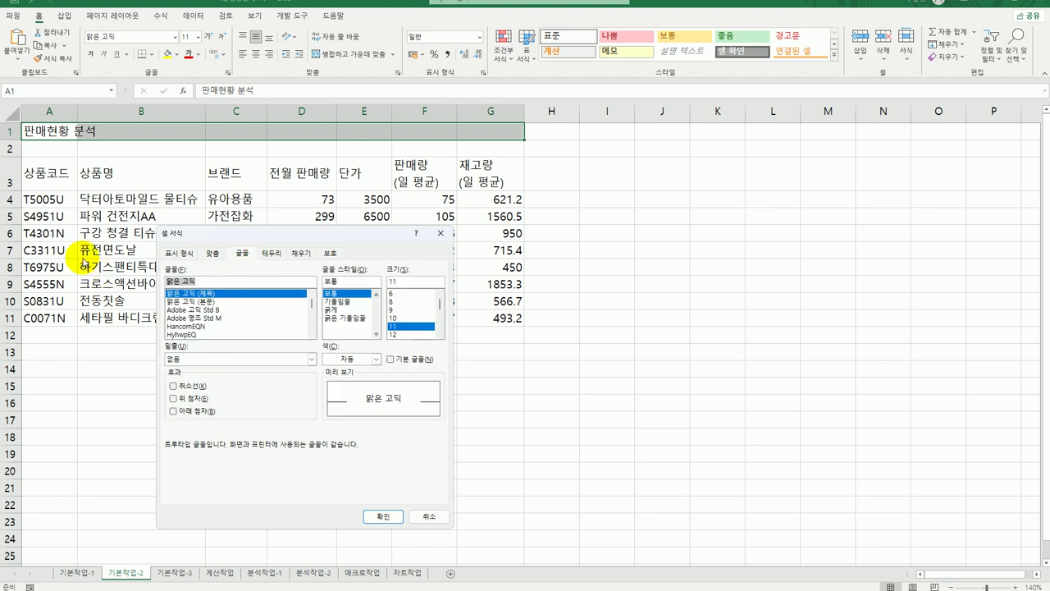
type("굴림")
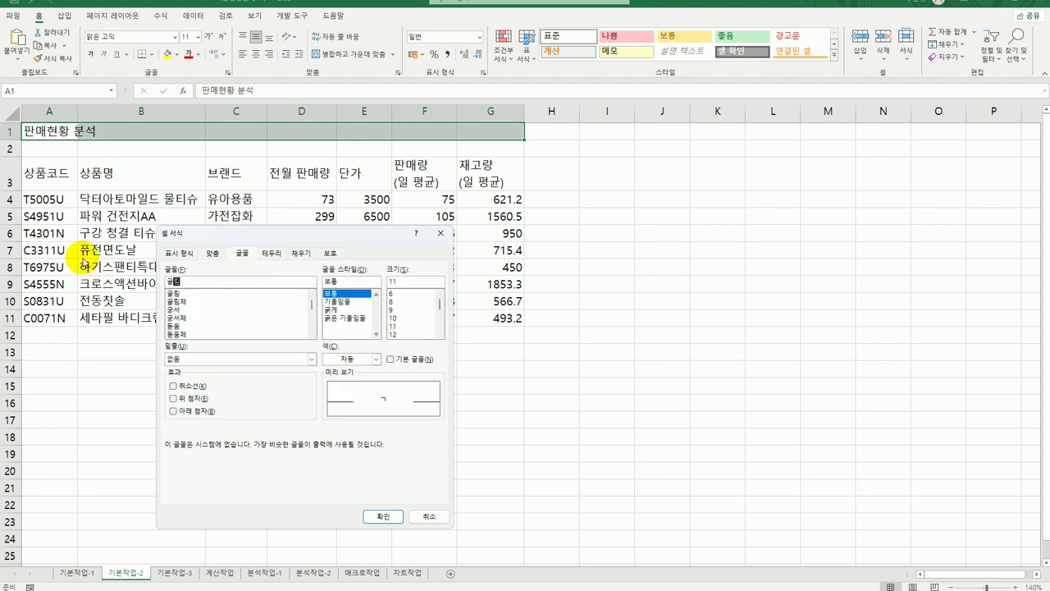
left_click(175, 292)
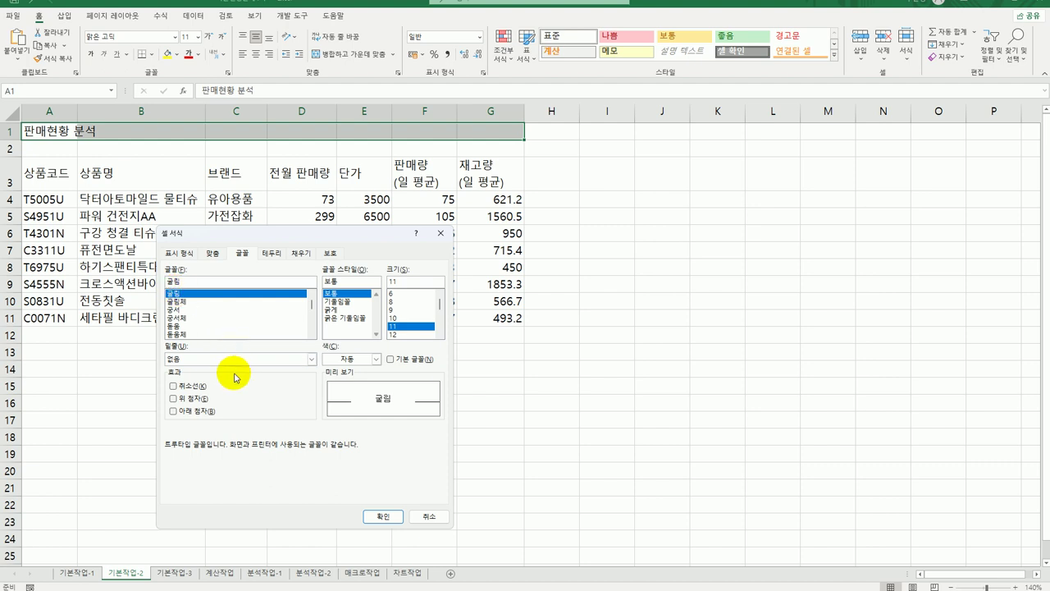
double_click(394, 282)
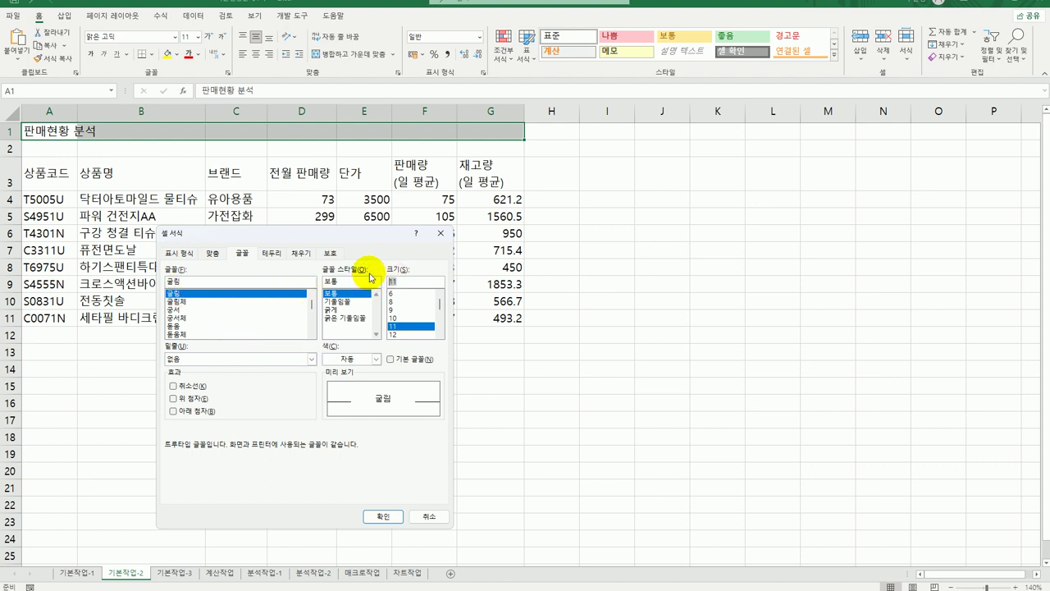
type("17")
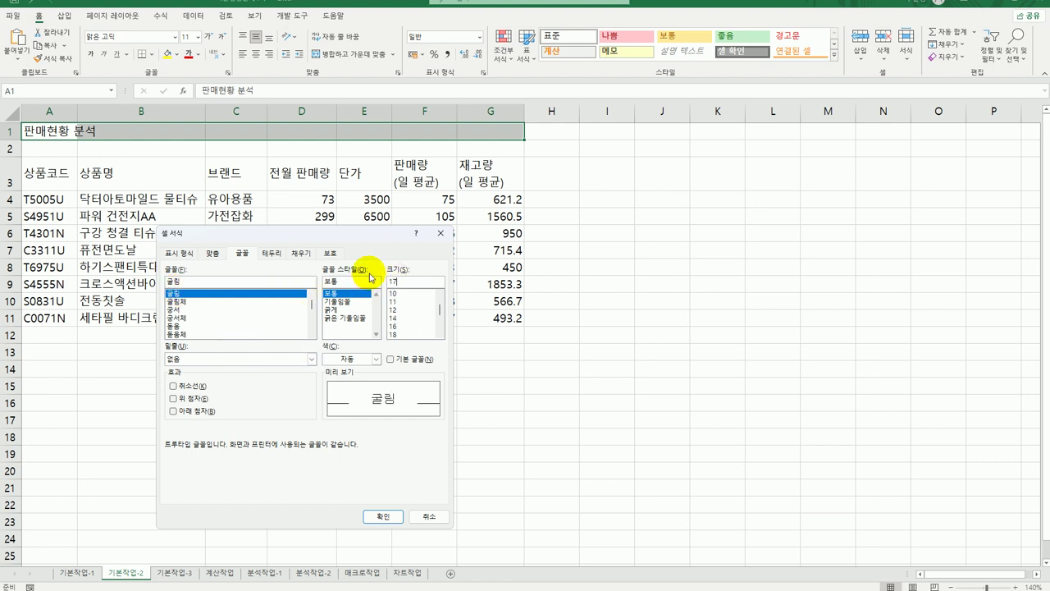
left_click(341, 310)
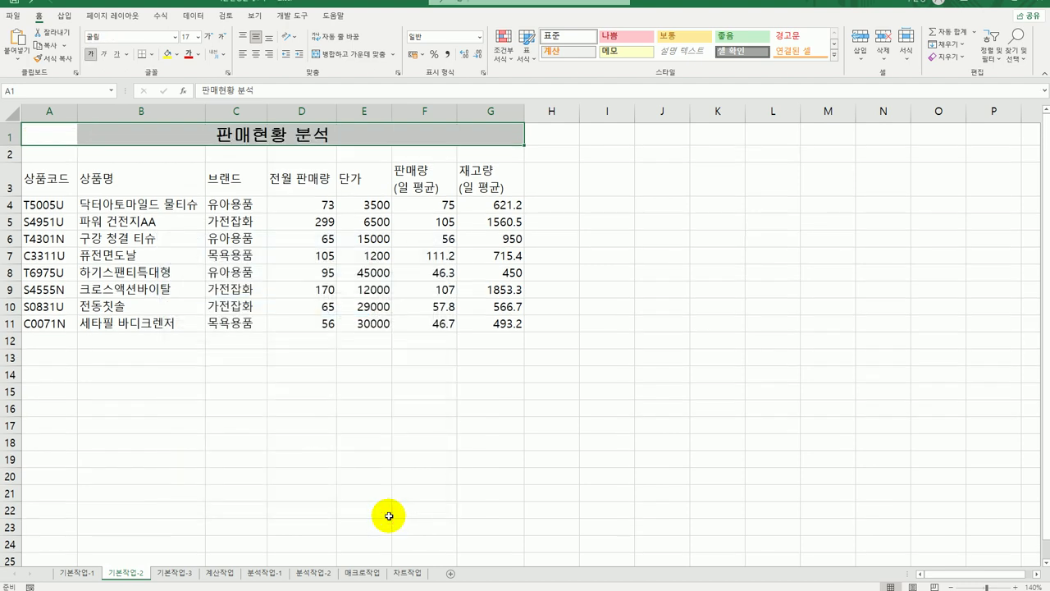
left_click(383, 516)
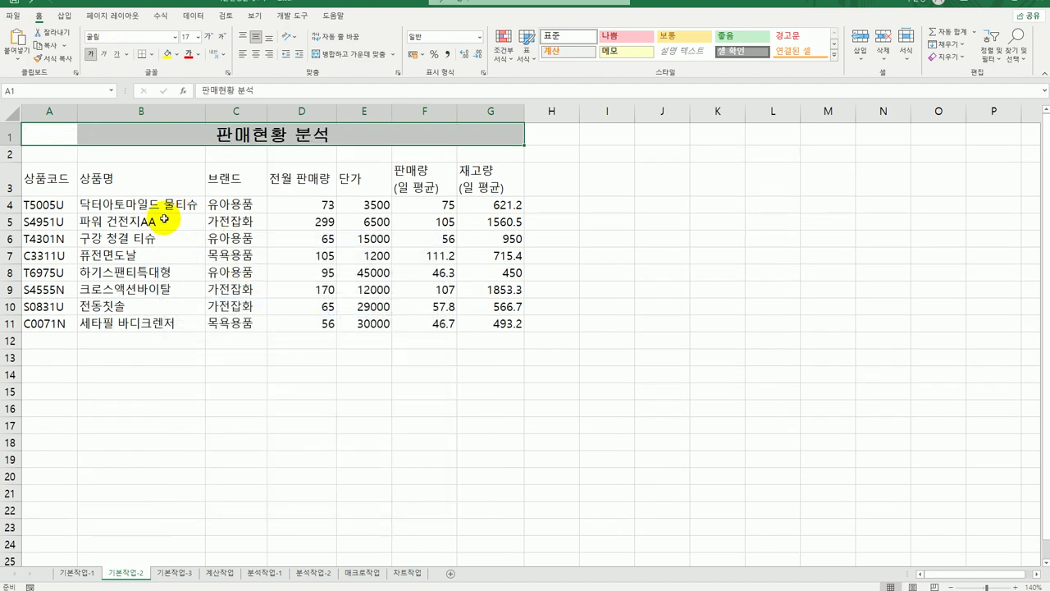
Step: Define the name 상품명 for the product name range B4:B11
left_click_drag(161, 205, 161, 323)
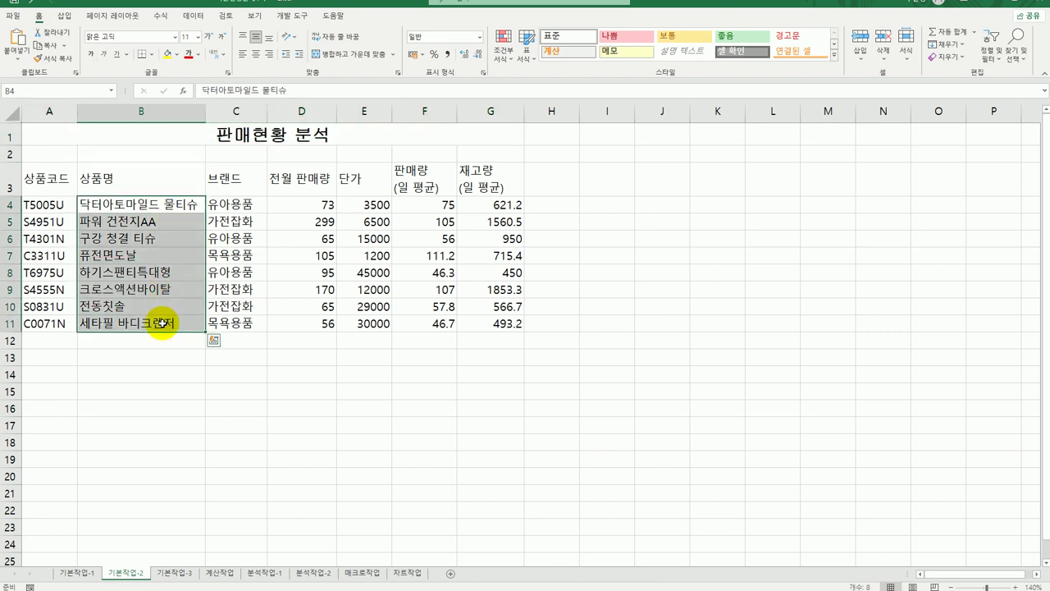
left_click(29, 93)
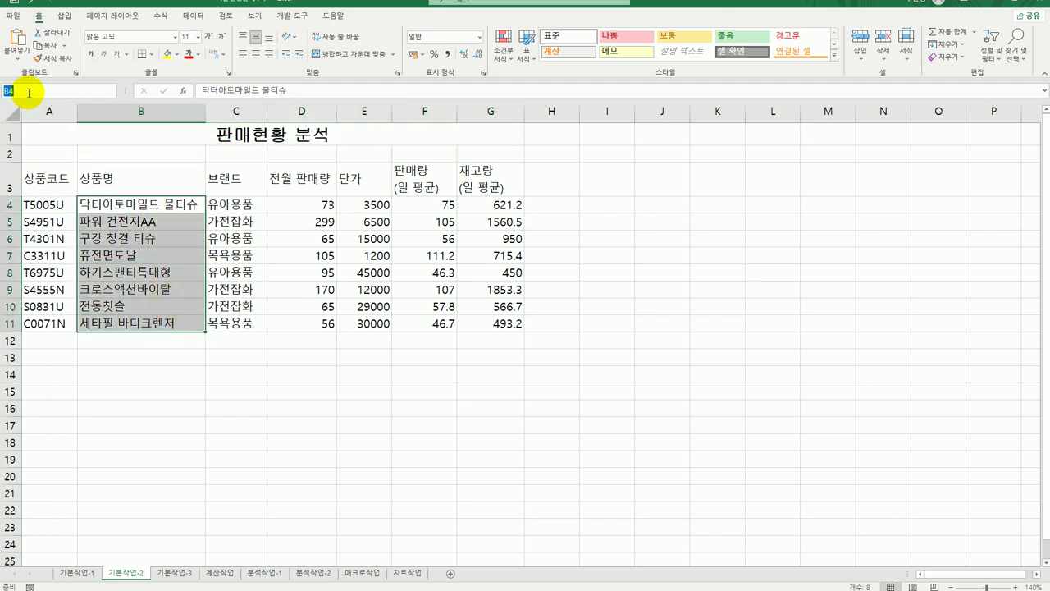
type("상품명")
Step: Apply the comma style to the previous-month sales and unit price values in D4:E11
left_click_drag(306, 205, 361, 322)
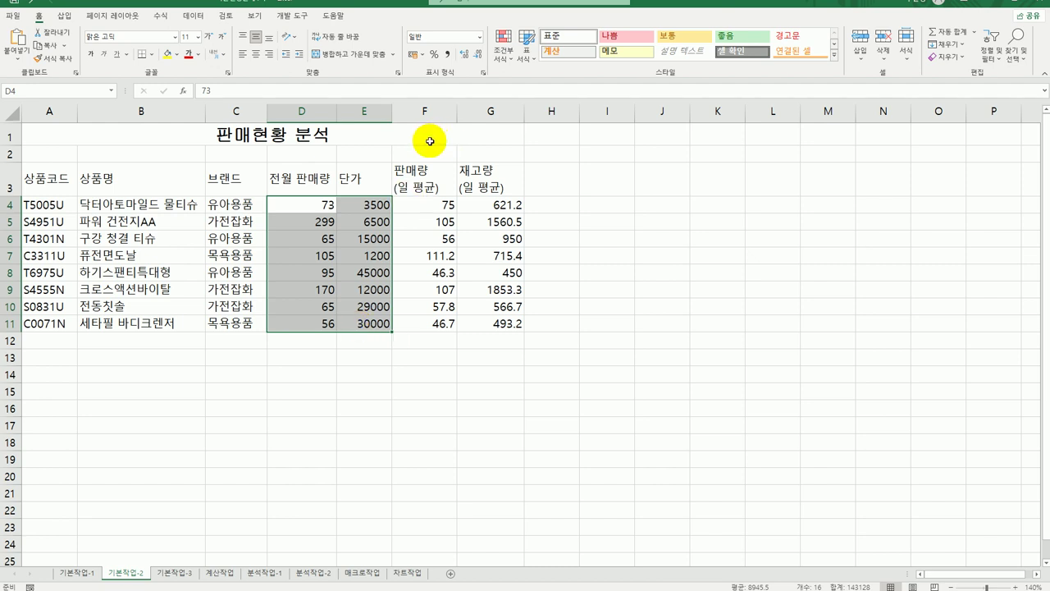
left_click(448, 56)
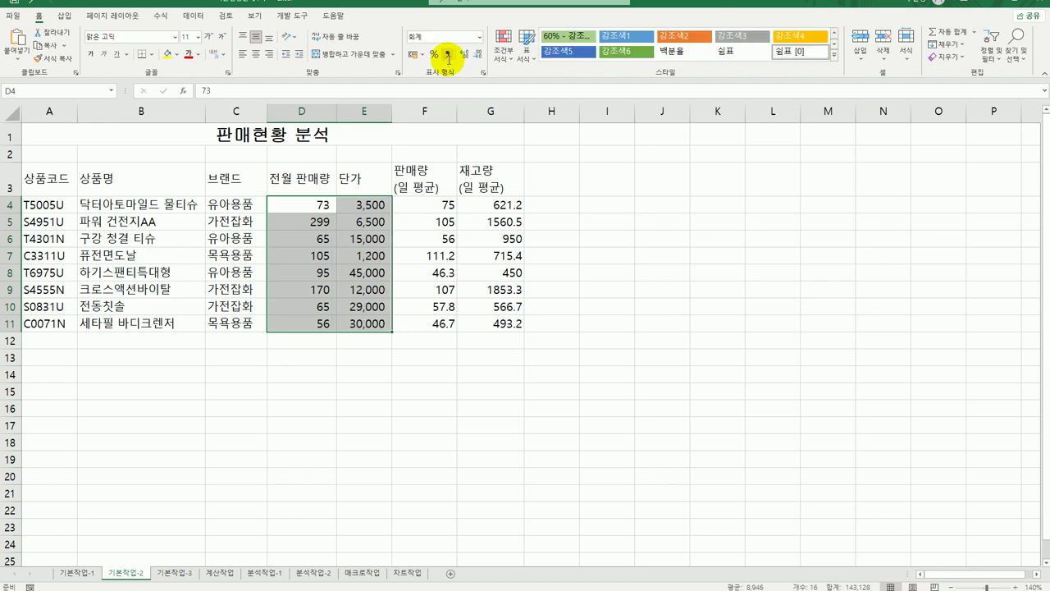
Step: Apply the custom number format #,##0.0"EA" to the daily average sales and stock values in F4:G11
left_click_drag(417, 206, 489, 324)
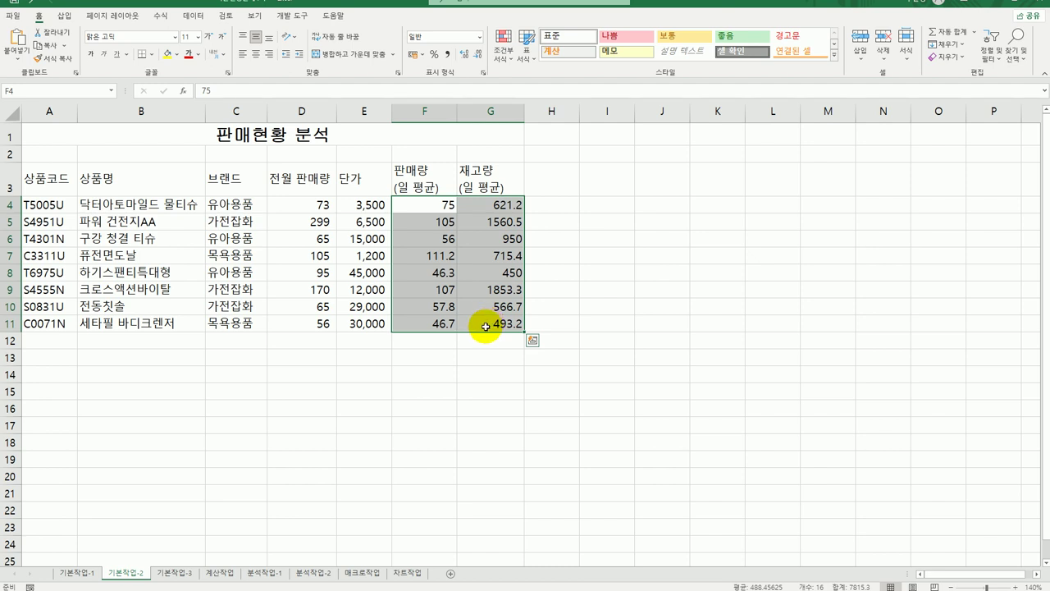
right_click(472, 209)
left_click(523, 431)
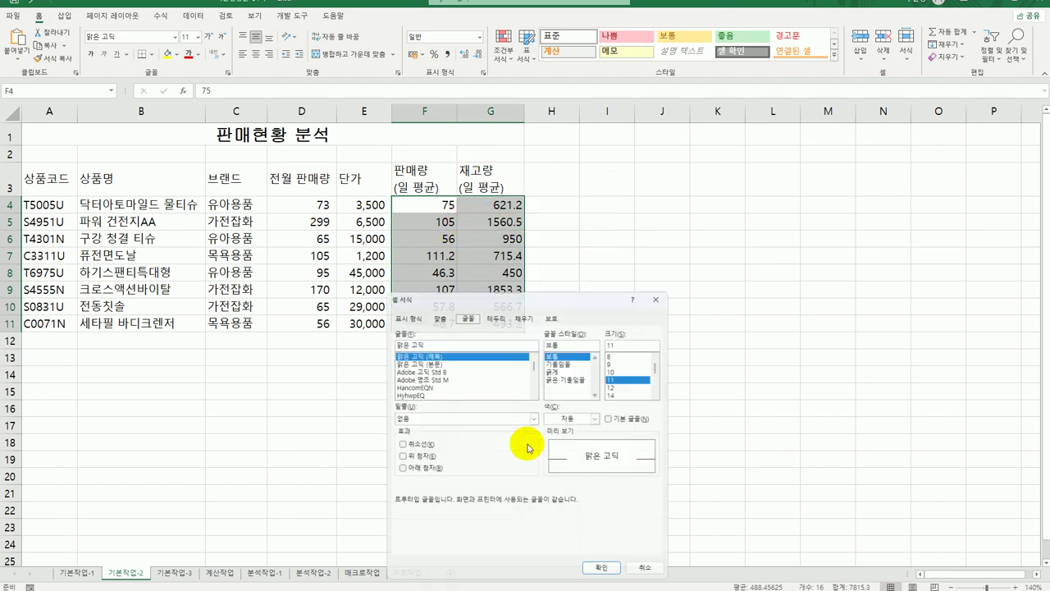
left_click_drag(509, 292, 692, 140)
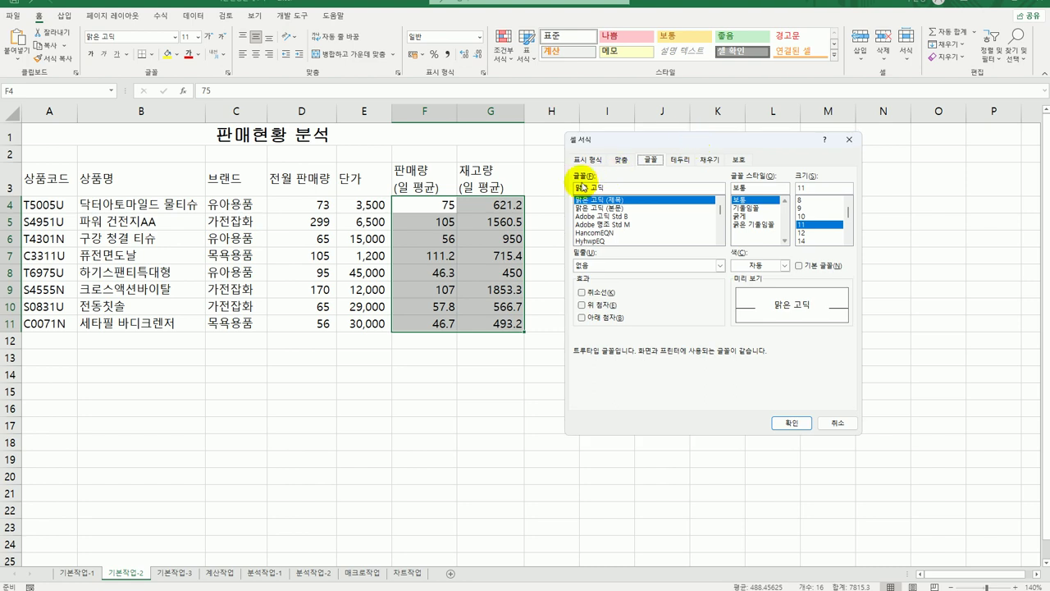
left_click(586, 161)
left_click(600, 277)
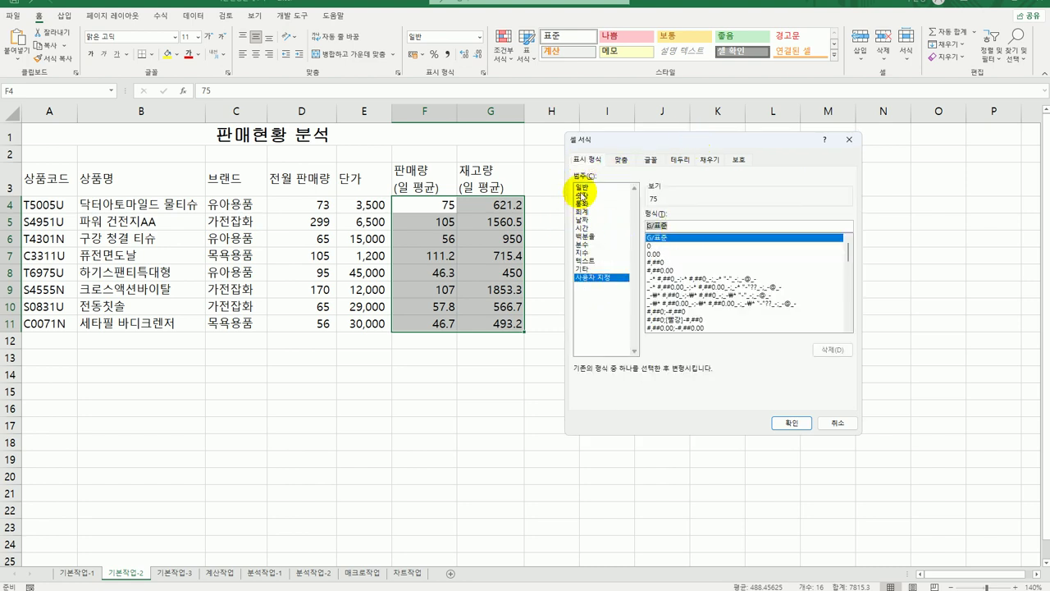
type("#,##")
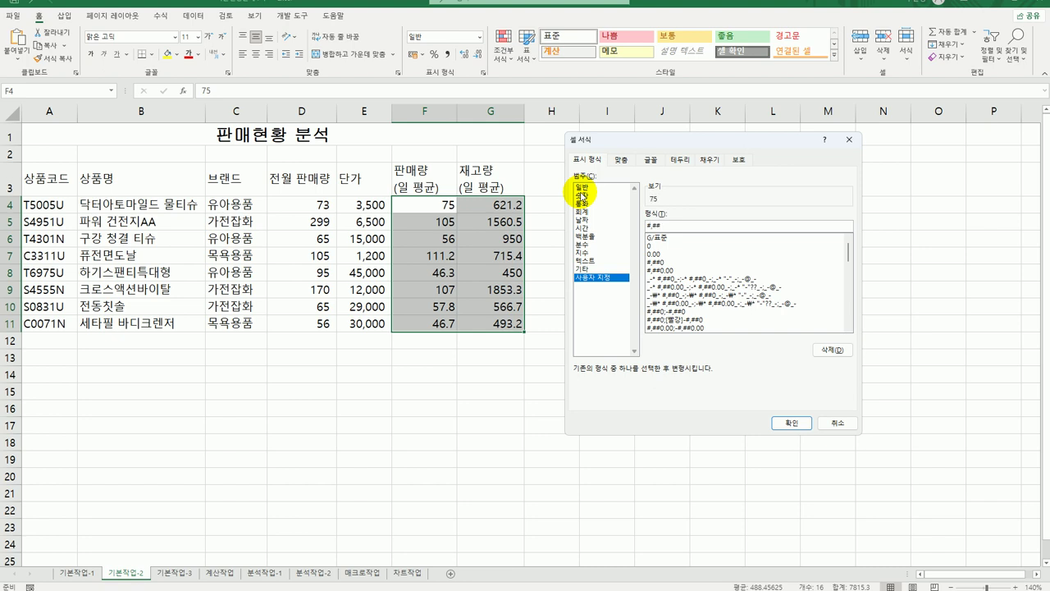
type("0.0\"EA")
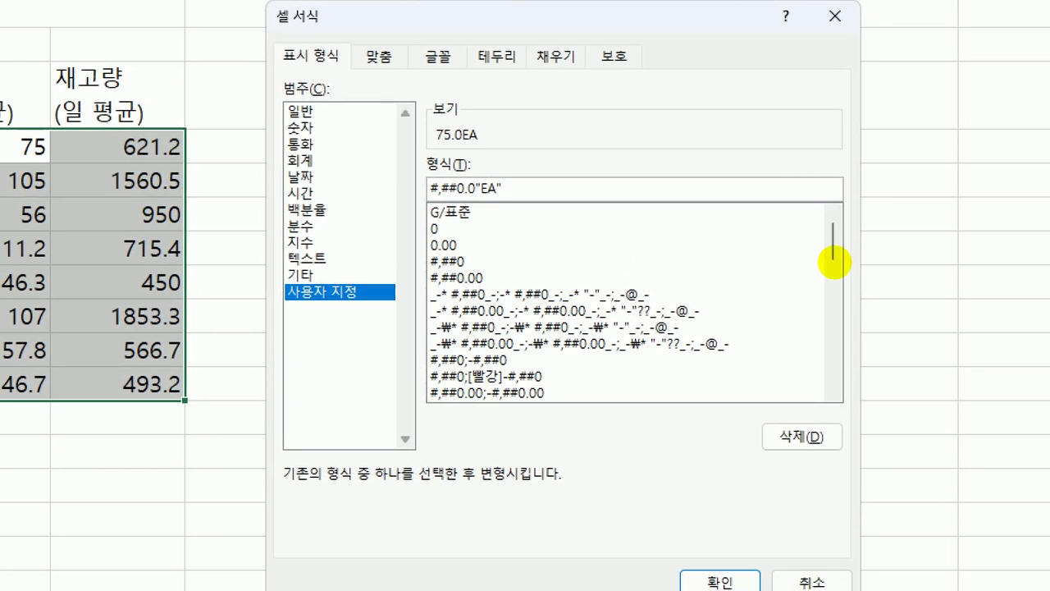
left_click_drag(422, 209, 463, 207)
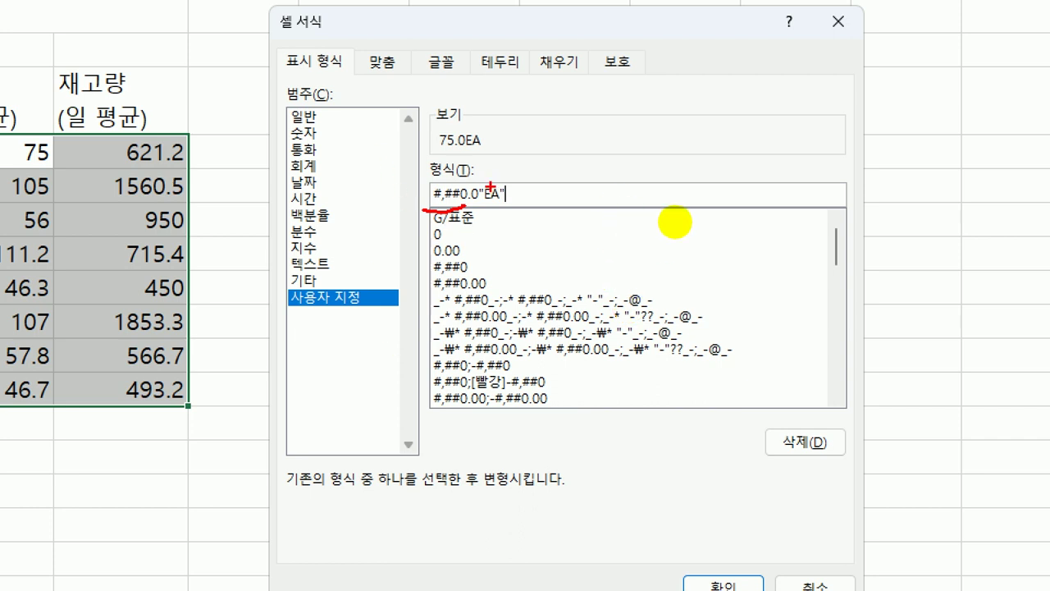
left_click_drag(474, 191, 500, 143)
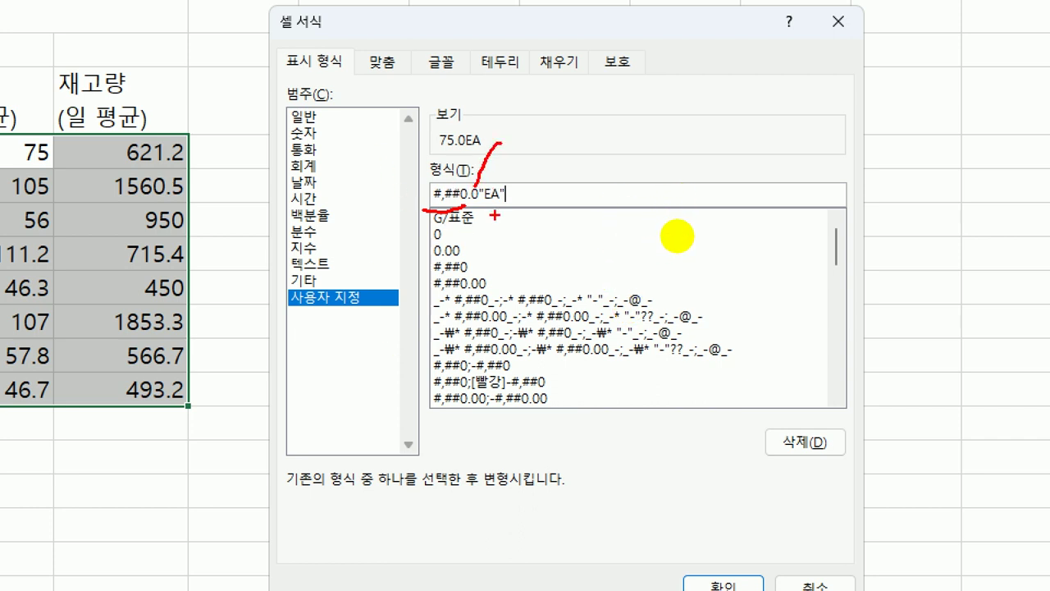
left_click_drag(484, 207, 508, 210)
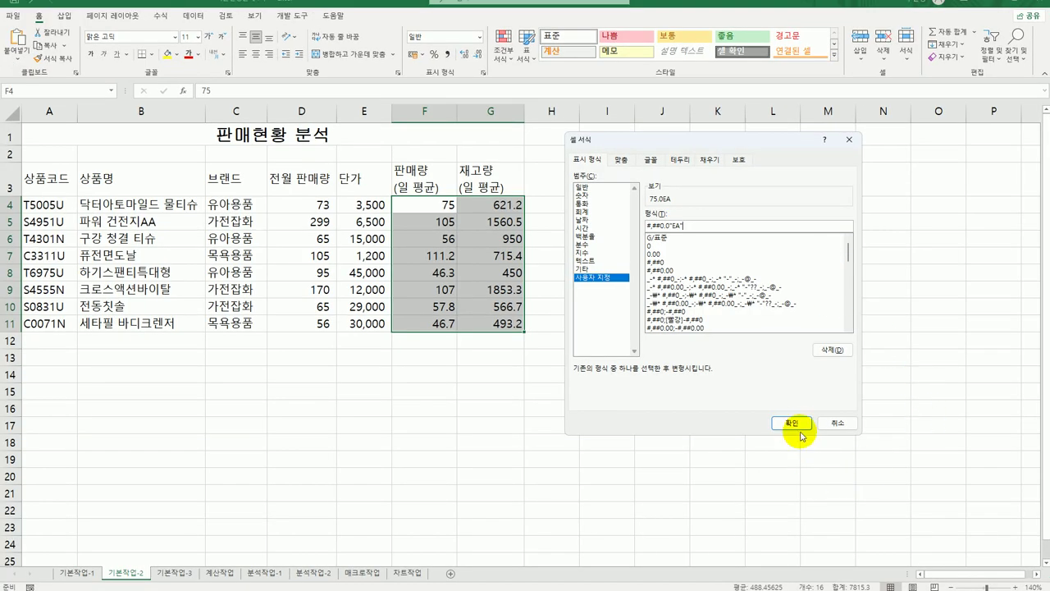
left_click(723, 584)
left_click(799, 435)
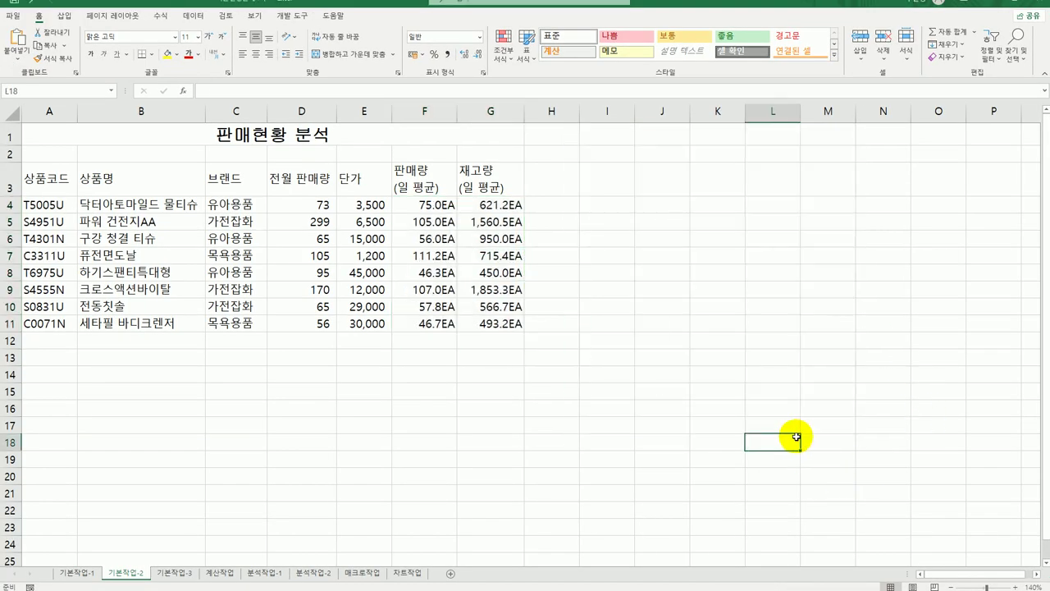
Step: Convert the header text 상품명 in B3 to the hanja 商品名
double_click(128, 180)
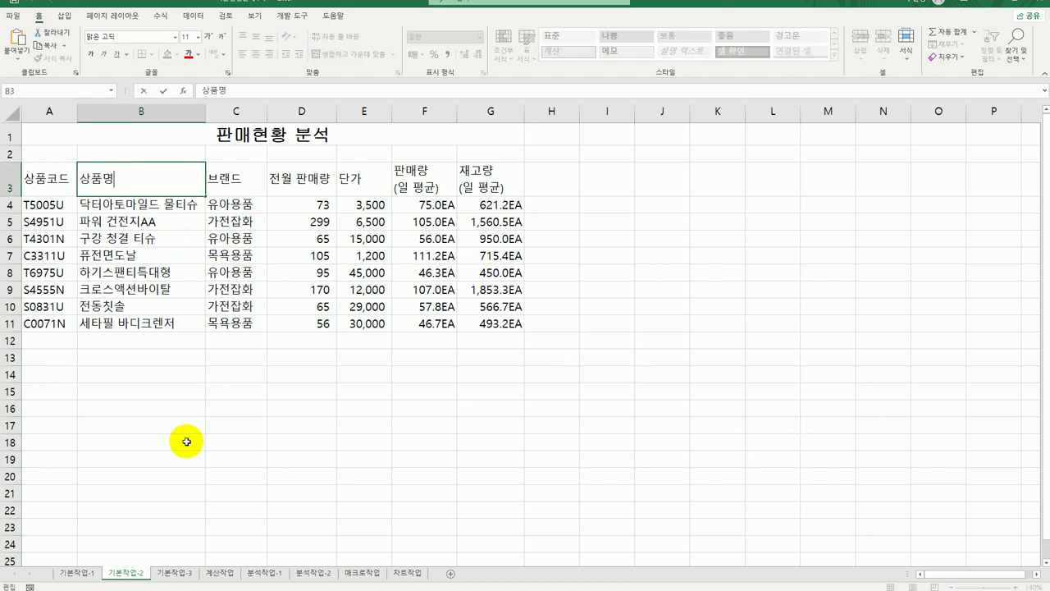
key("Hangul_Hanja")
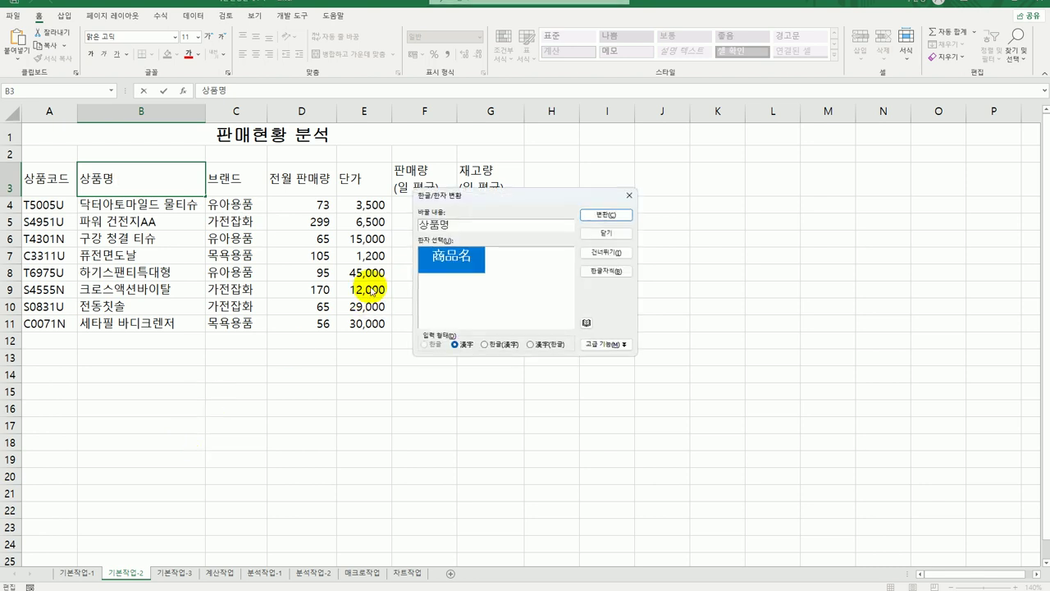
left_click(602, 217)
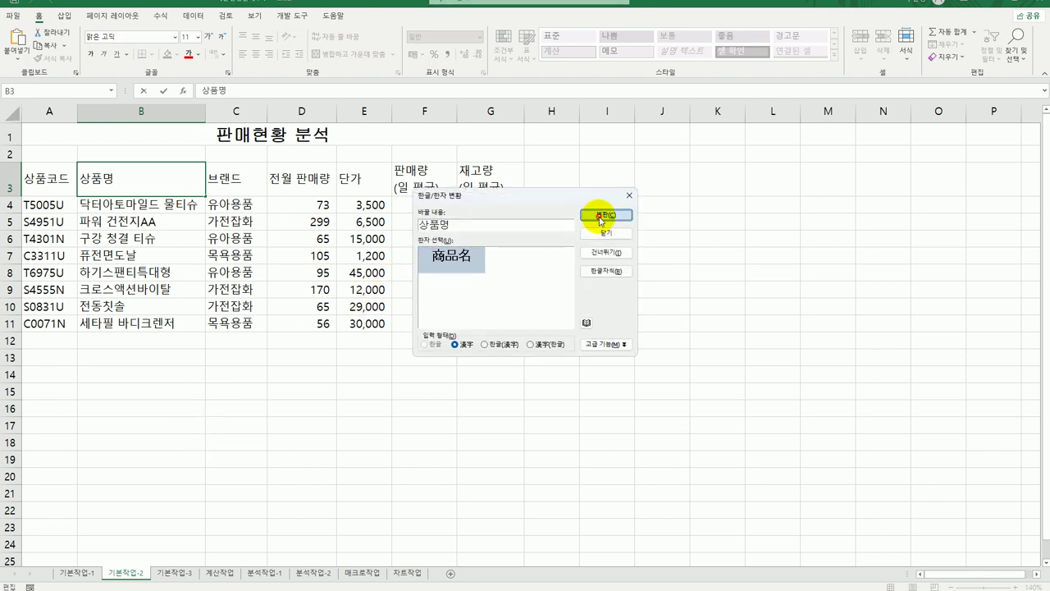
left_click(602, 417)
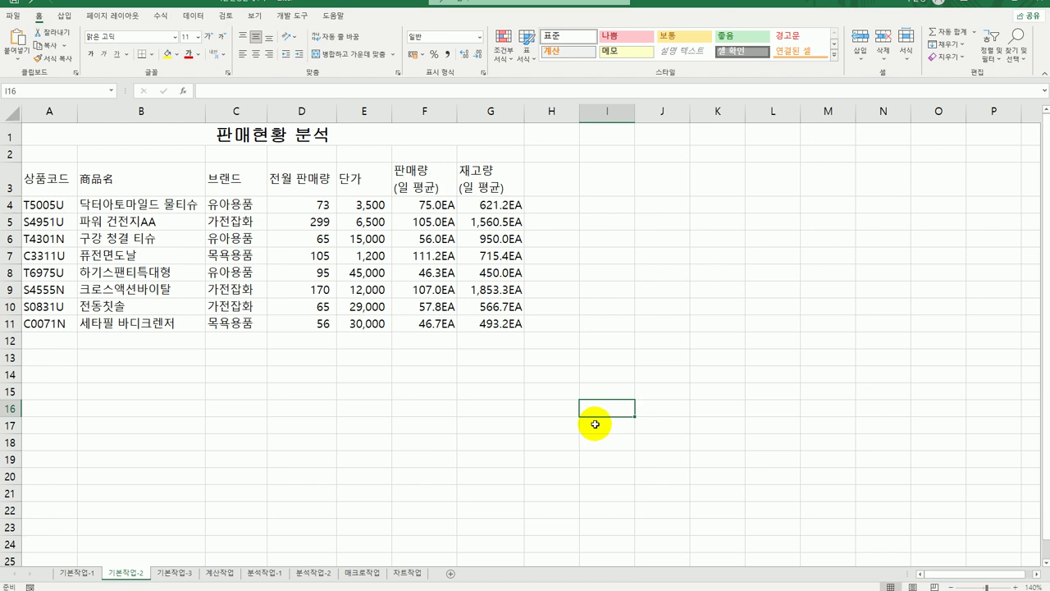
Step: Center the header row A3:G3 horizontally and fill it with the standard orange color
left_click_drag(49, 176, 484, 181)
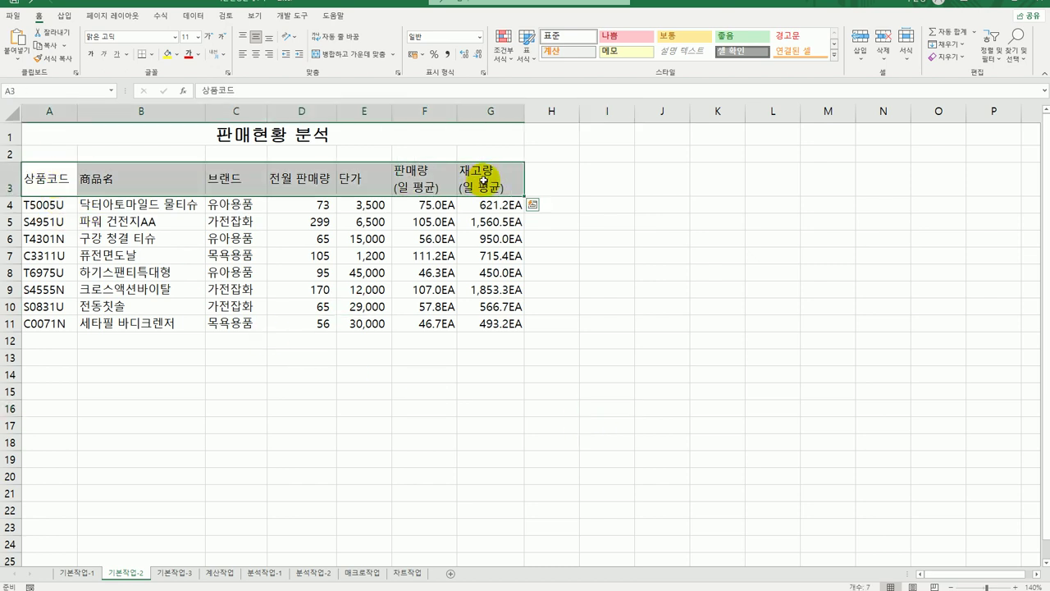
left_click(256, 54)
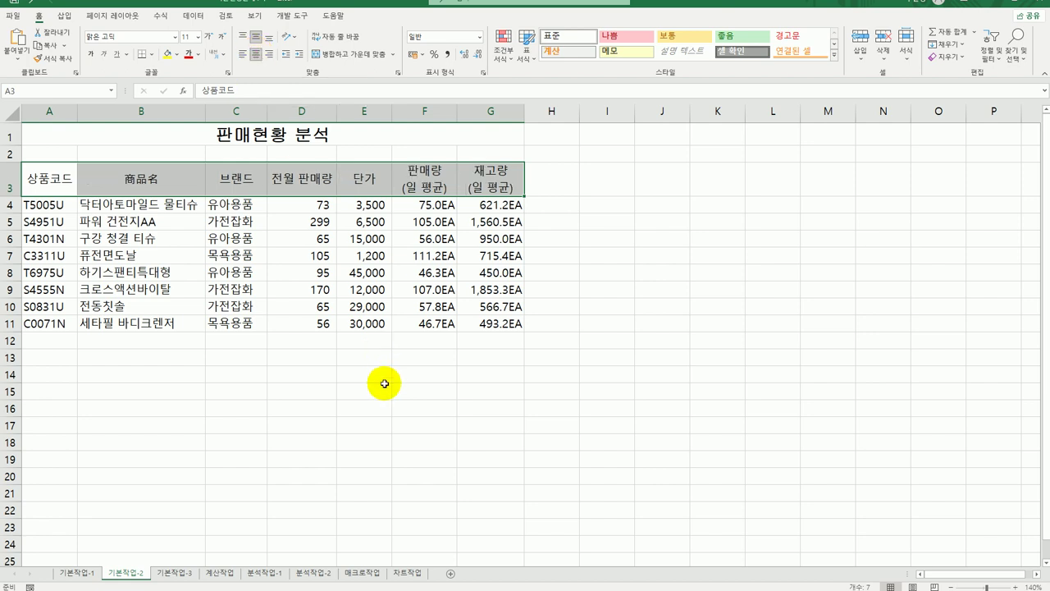
left_click(176, 55)
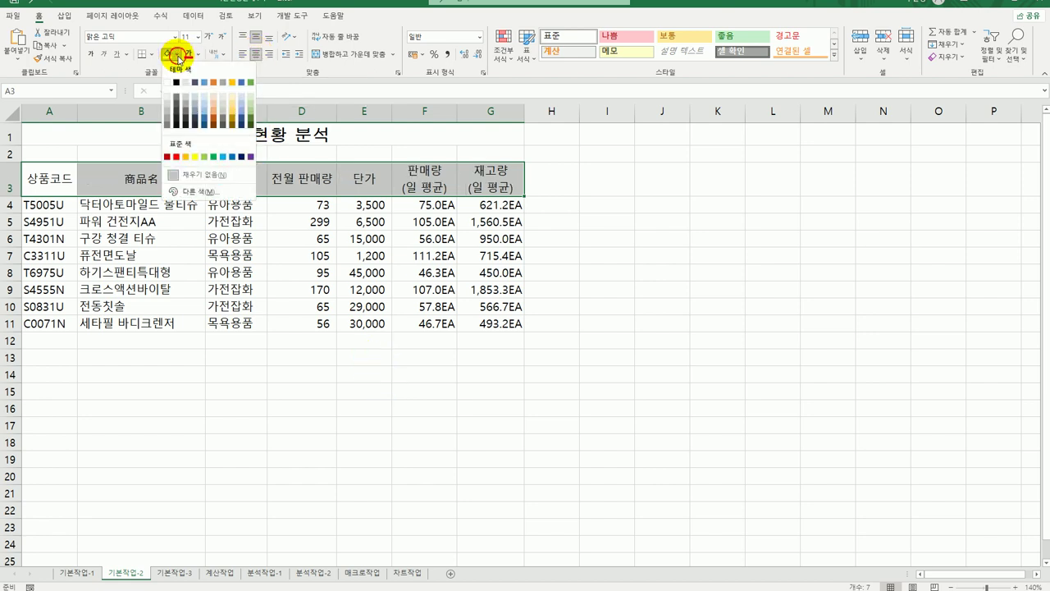
left_click(185, 156)
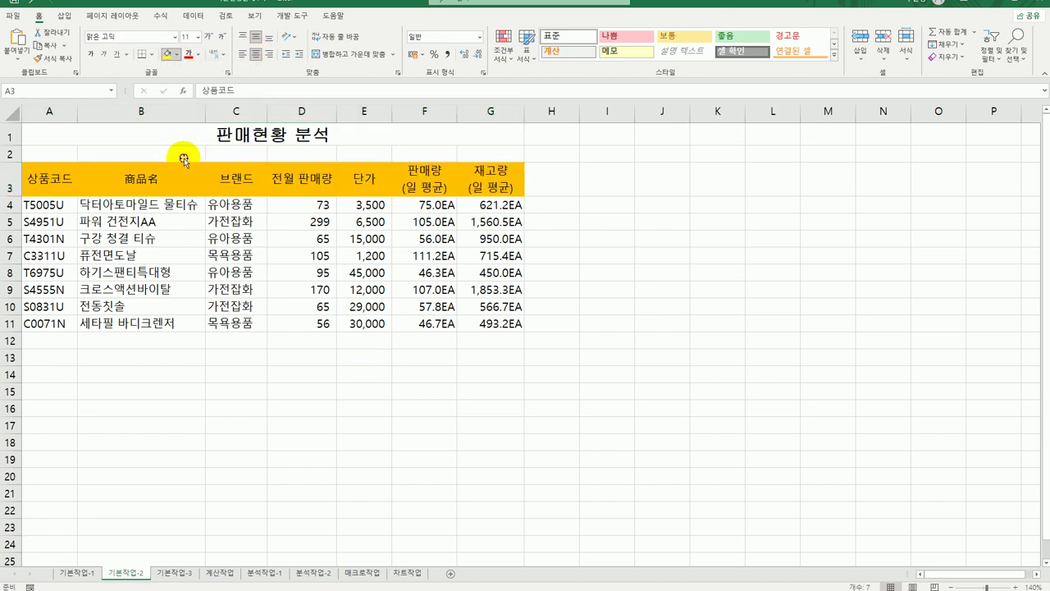
left_click(347, 477)
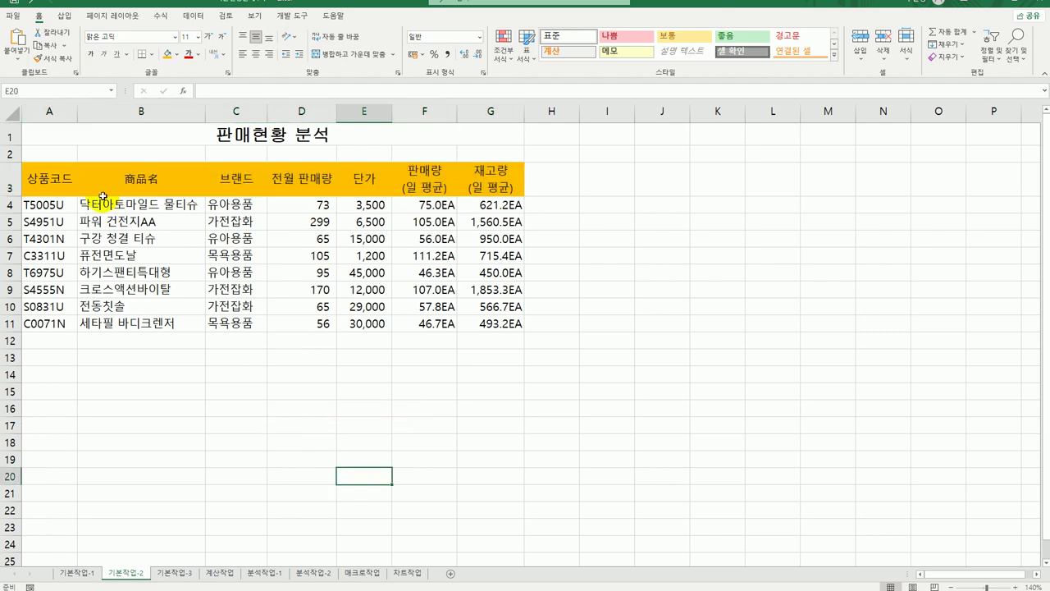
Step: Apply all borders to the table range A3:G11
left_click_drag(61, 178, 476, 325)
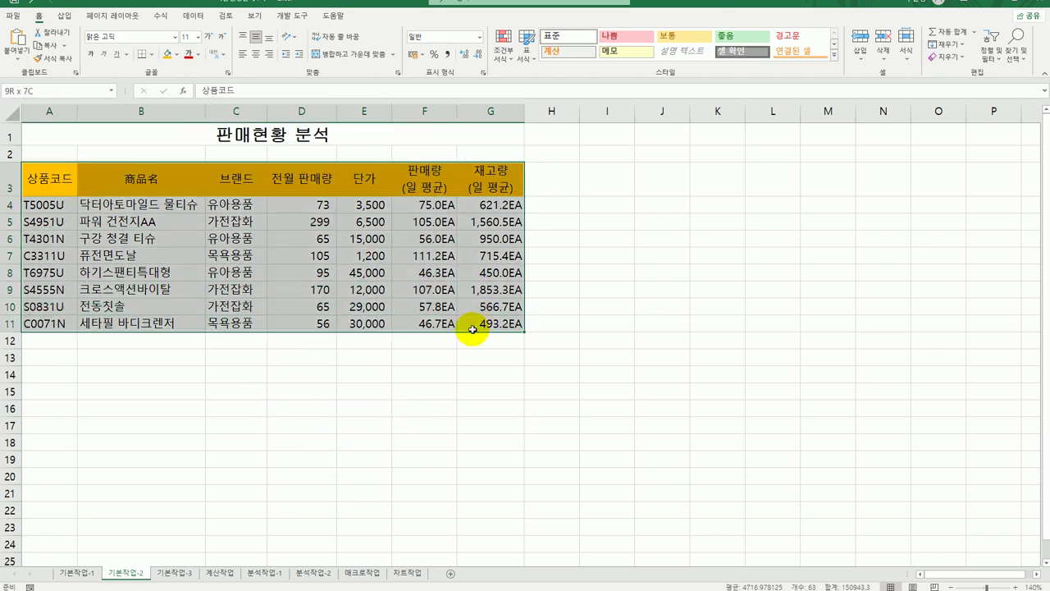
left_click(152, 54)
left_click(182, 163)
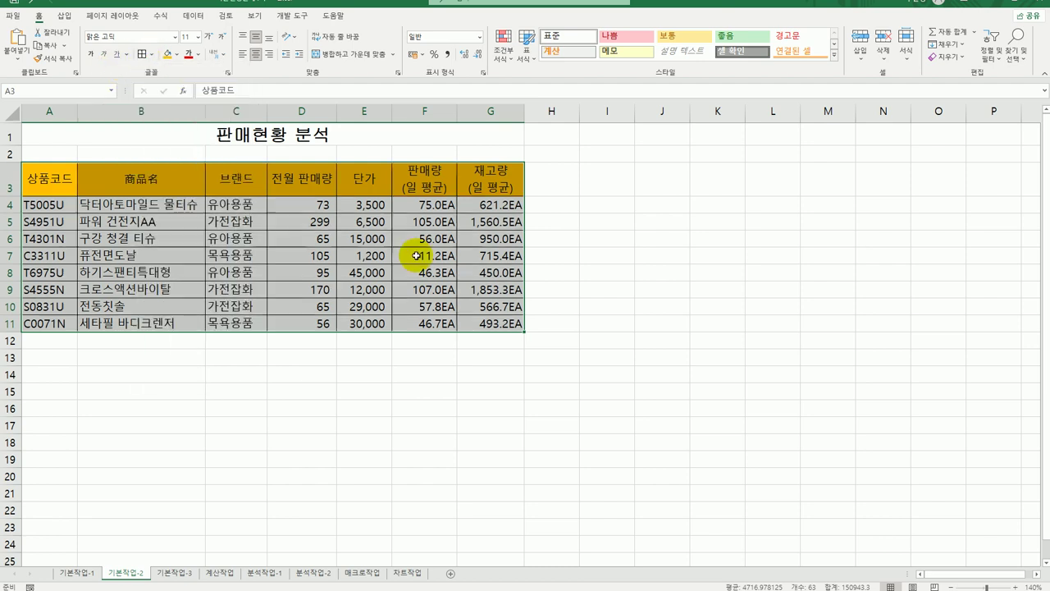
left_click(614, 406)
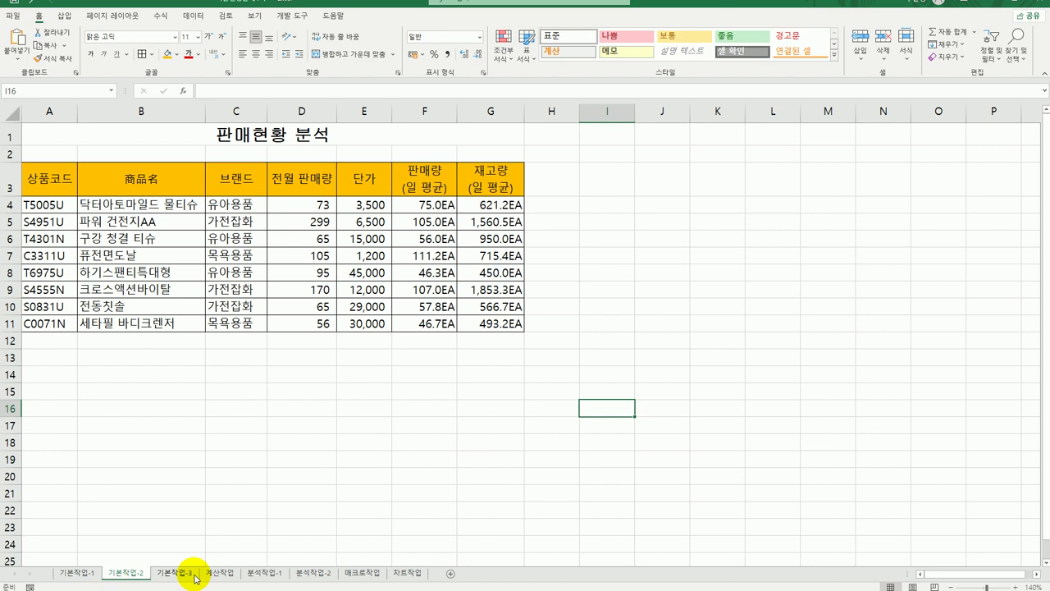
Step: On the 기본작업-3 sheet, start a text/CSV import of the 과목코드 file with cell A3 selected
left_click(169, 579)
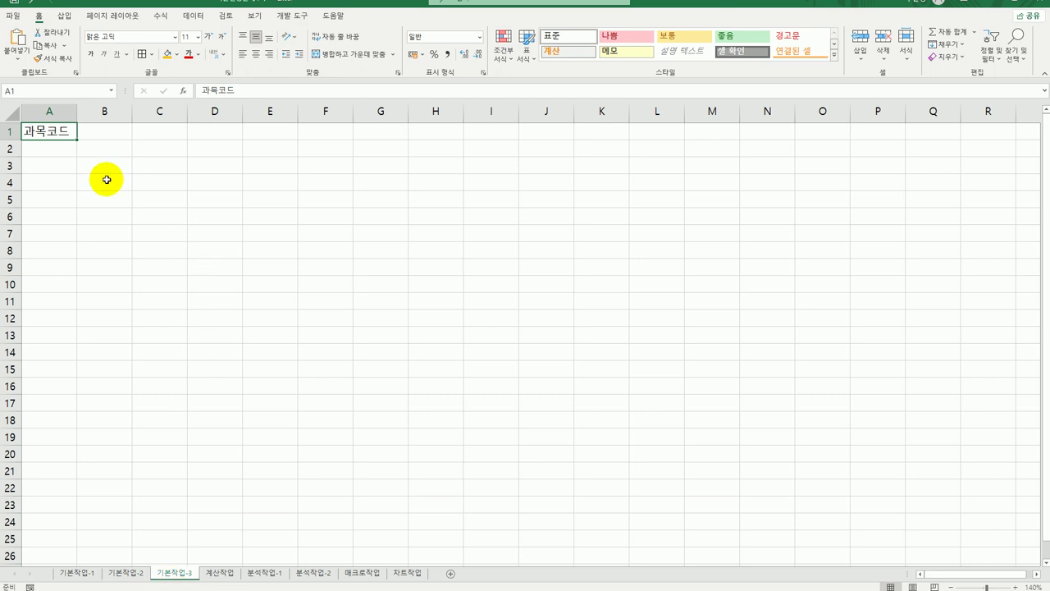
left_click(59, 169)
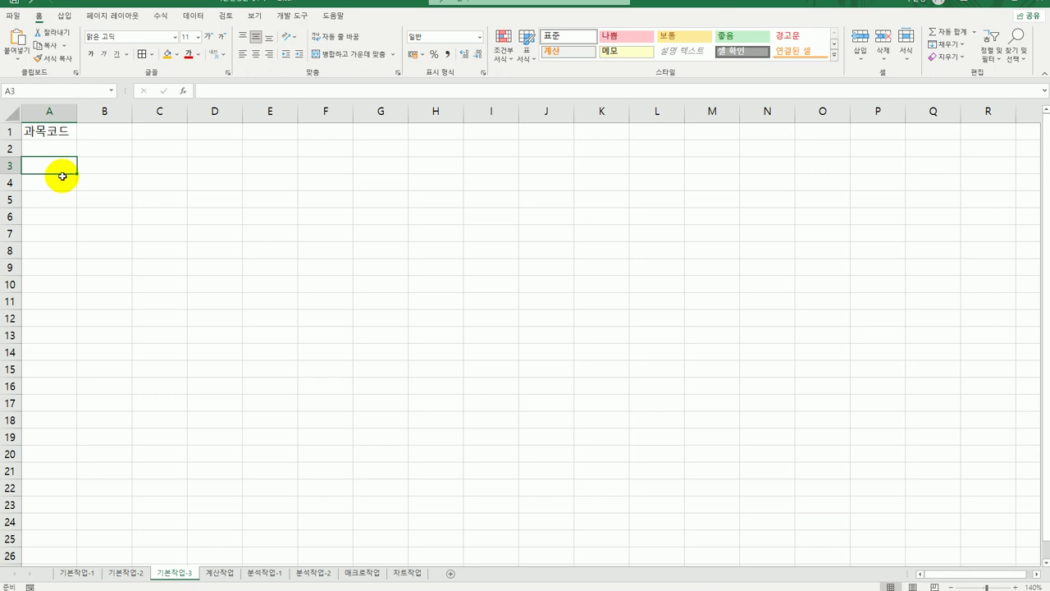
left_click(190, 14)
left_click(43, 64)
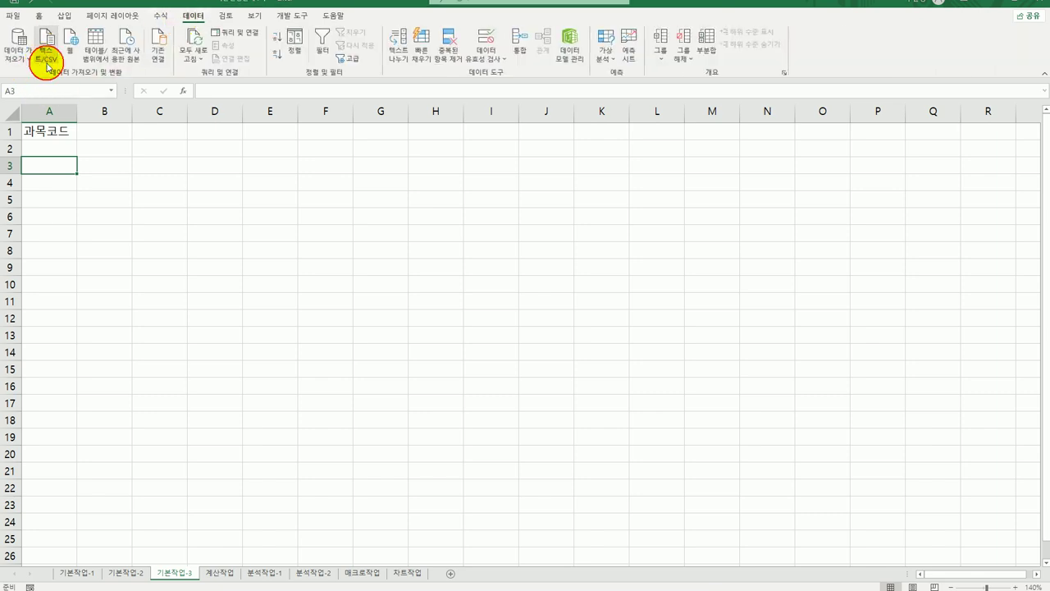
left_click_drag(241, 5, 380, 169)
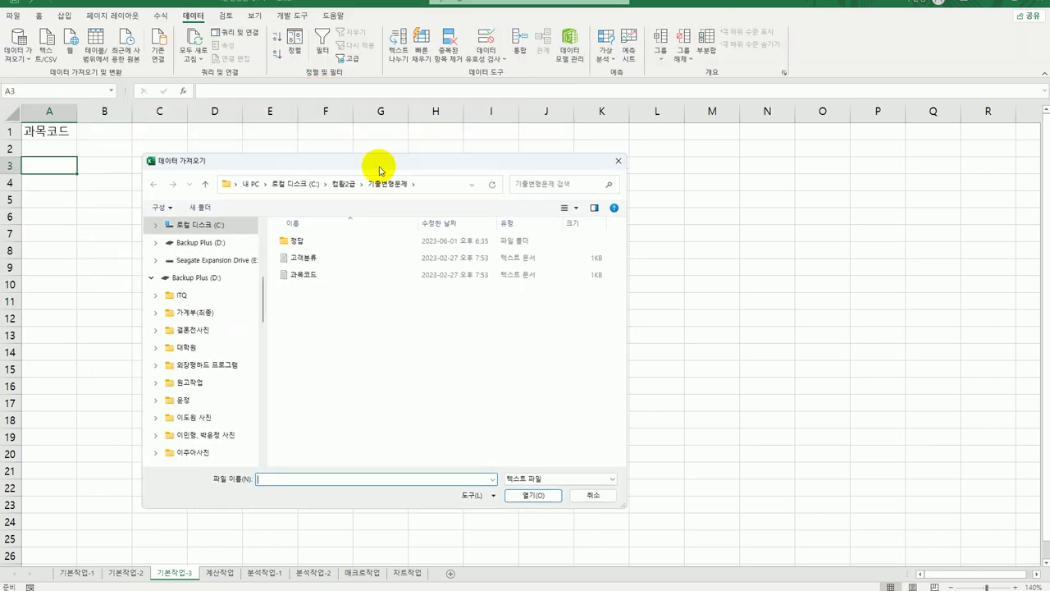
left_click(332, 274)
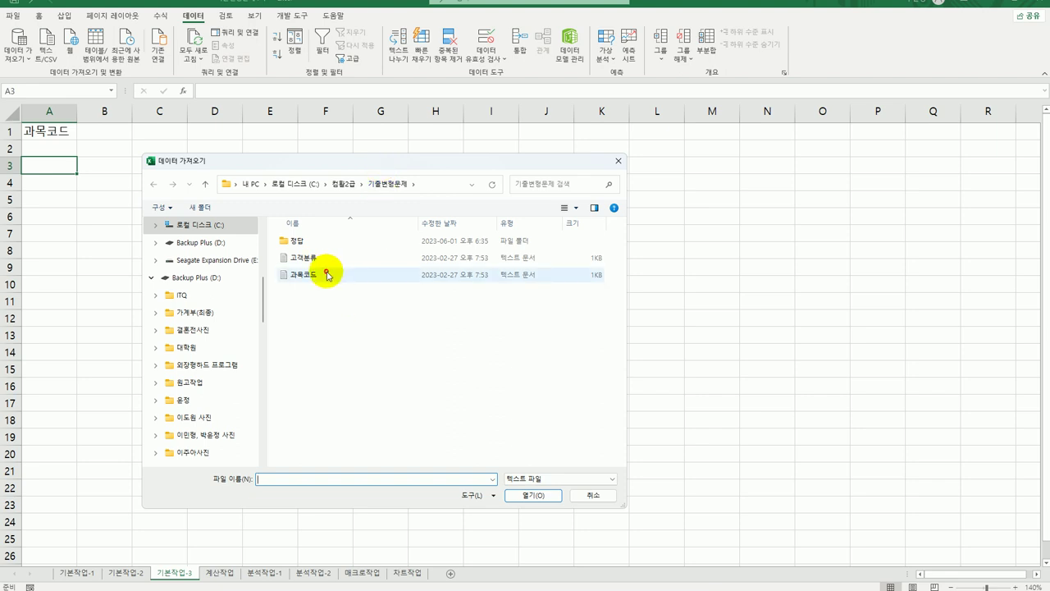
left_click(529, 494)
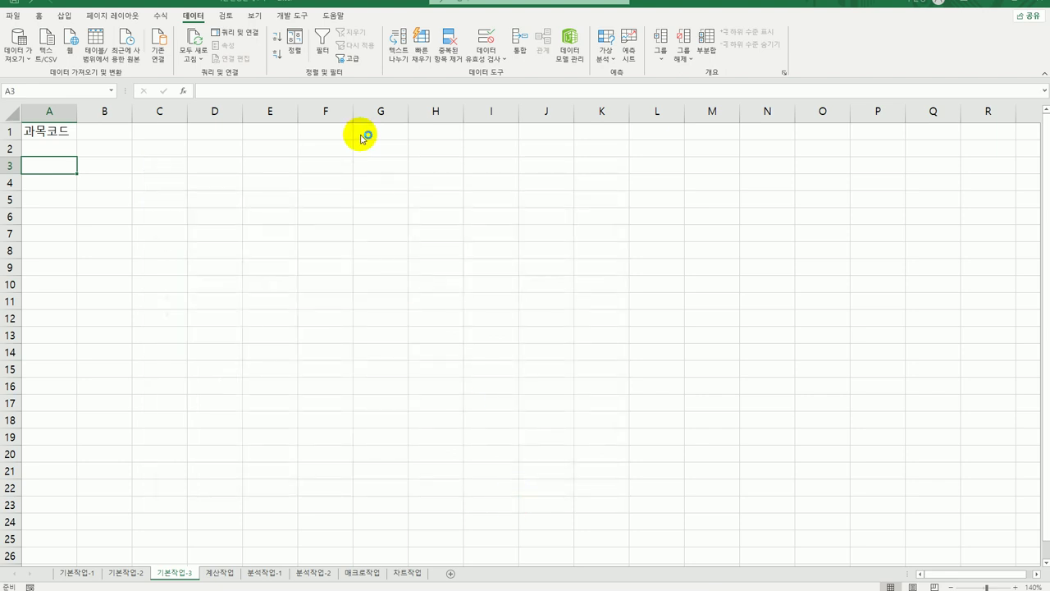
Step: Keep tab as the delimiter and load the 과목코드.txt data as a table in the existing worksheet at $A$3
left_click_drag(113, 286, 578, 182)
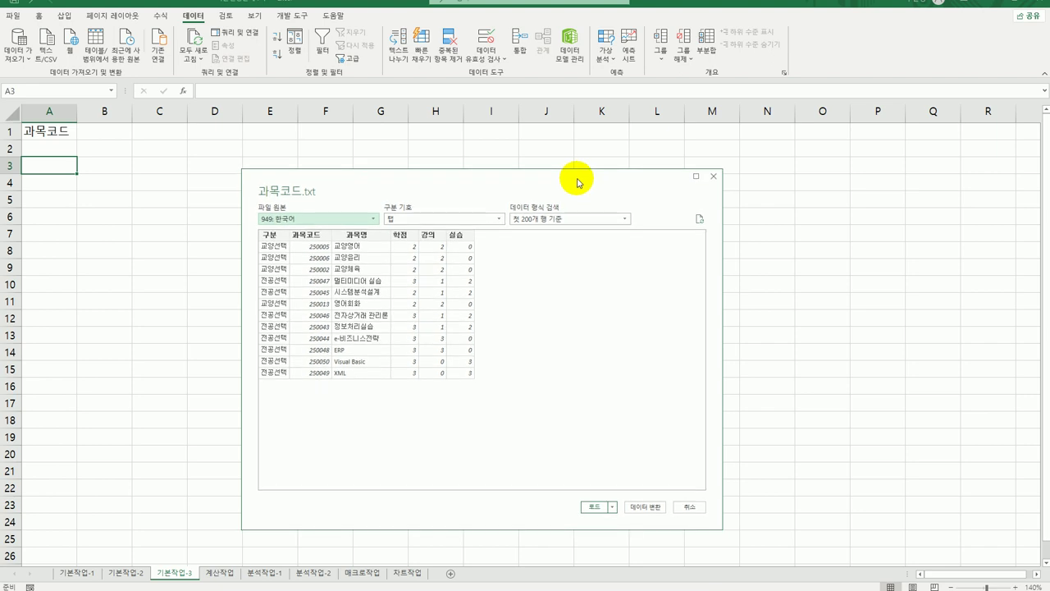
left_click(499, 220)
left_click(497, 221)
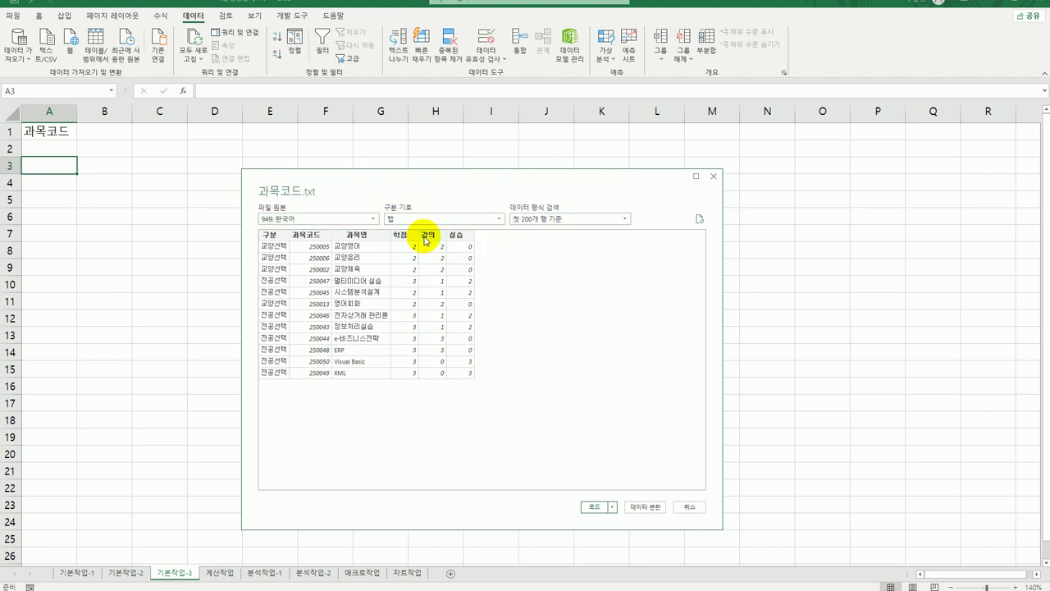
left_click(614, 507)
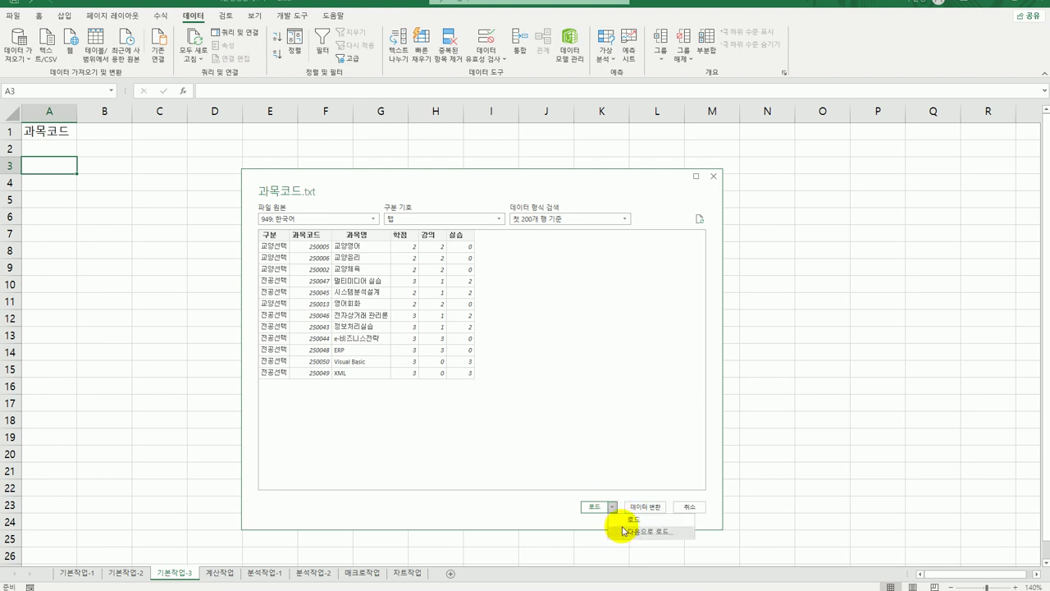
left_click(617, 527)
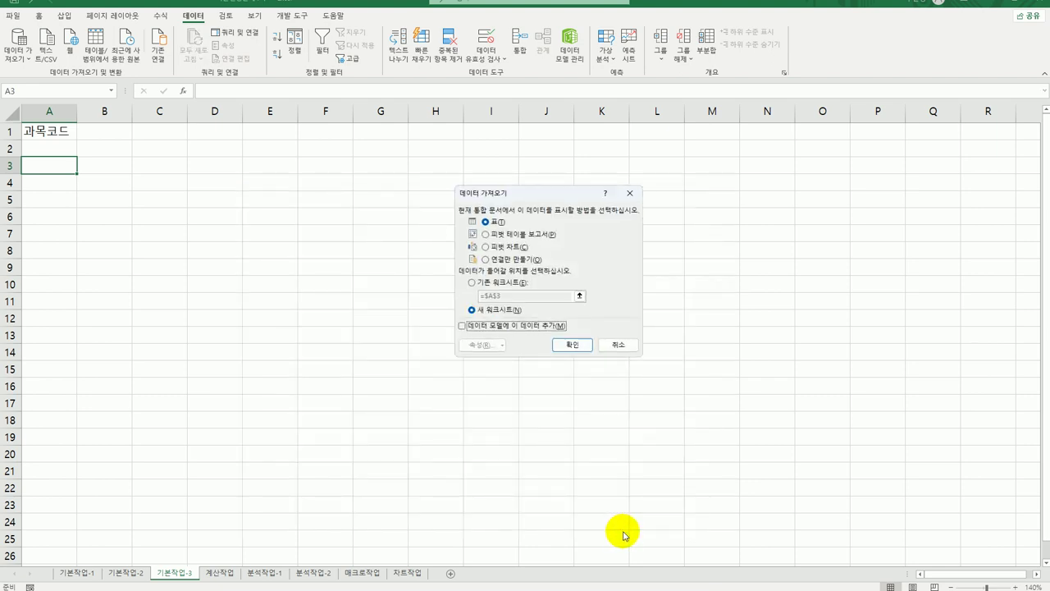
left_click(472, 283)
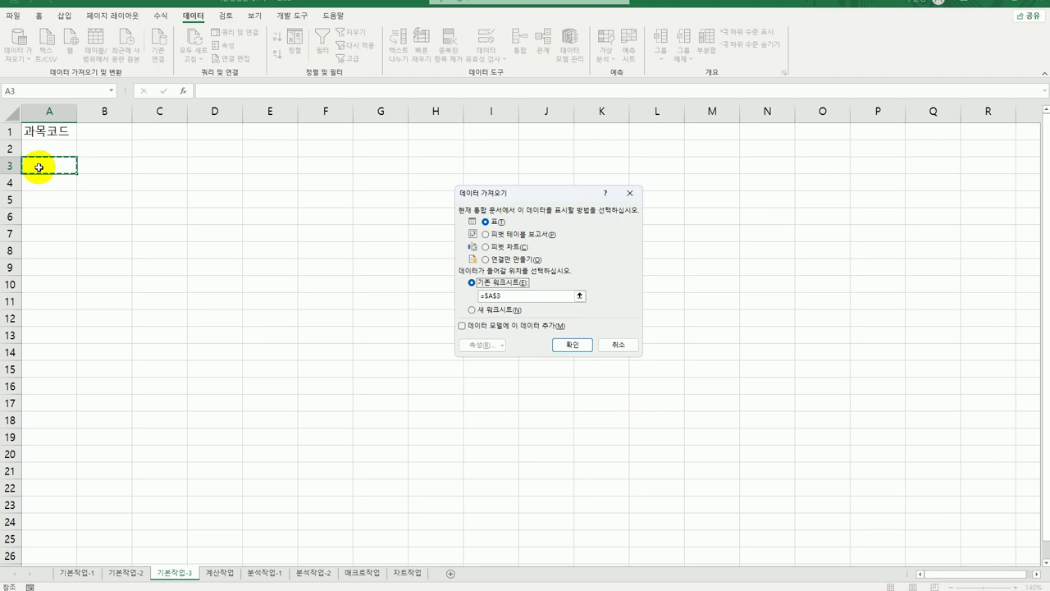
left_click(573, 347)
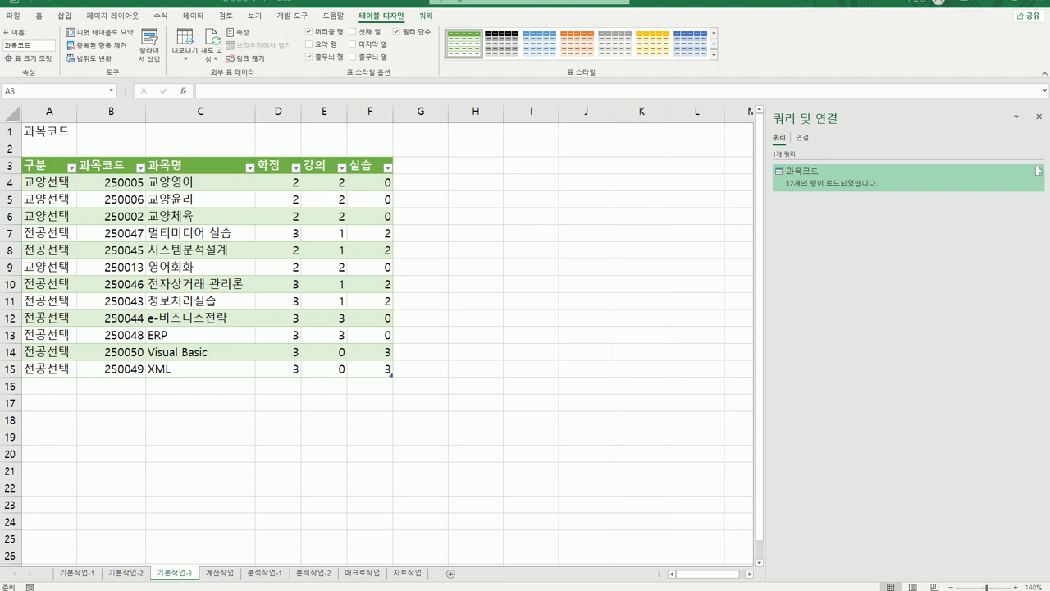
Step: On the 계산작업 sheet, start a DAYS function in C3, the first 남은일수 cell of 표1, and open its function arguments
left_click(217, 573)
scroll(250, 541, "up", 2)
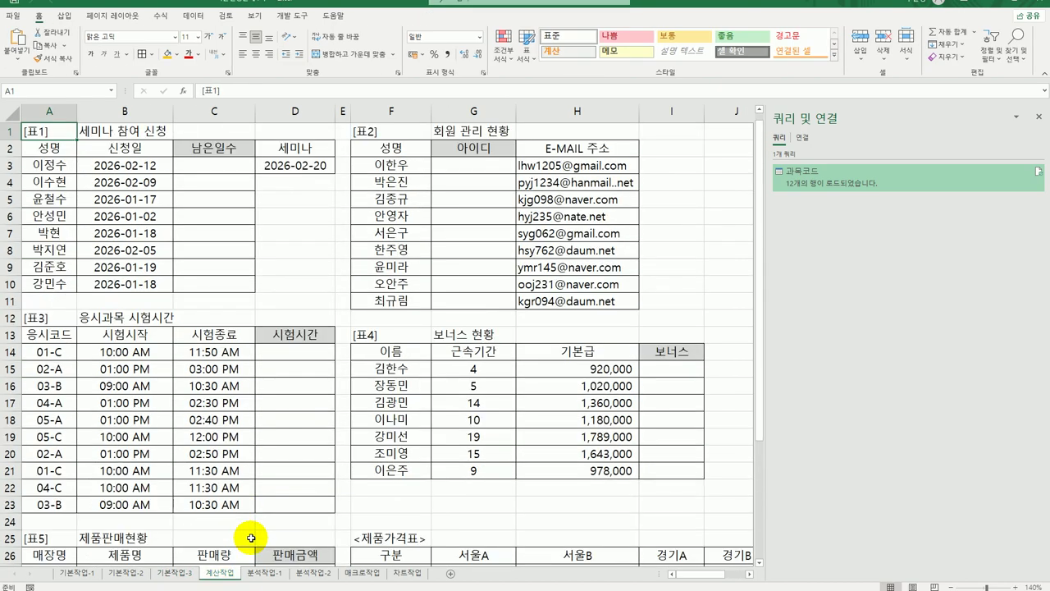
left_click(229, 168)
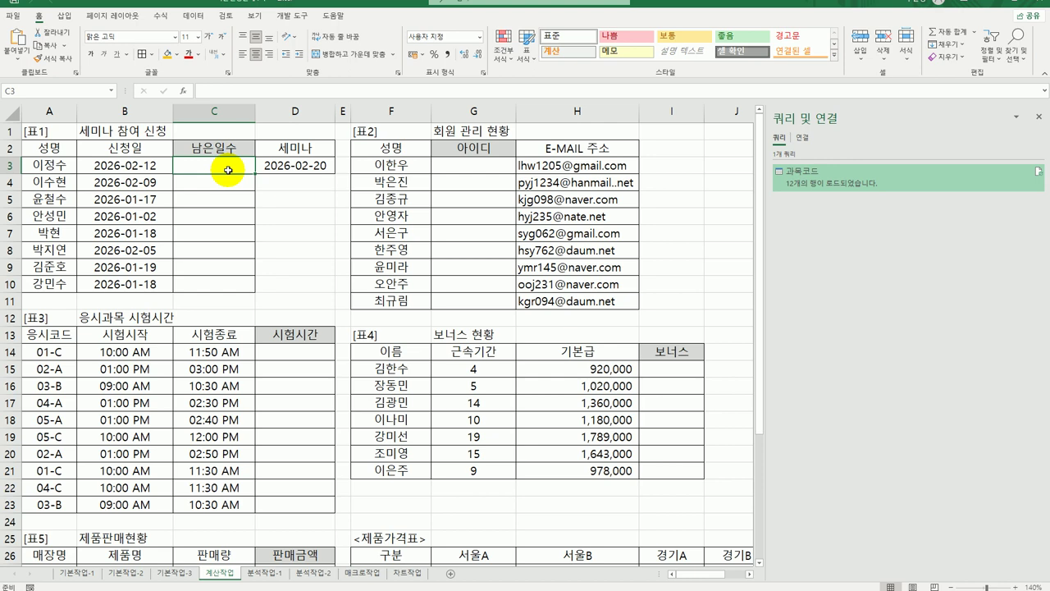
left_click(287, 164)
left_click(201, 182)
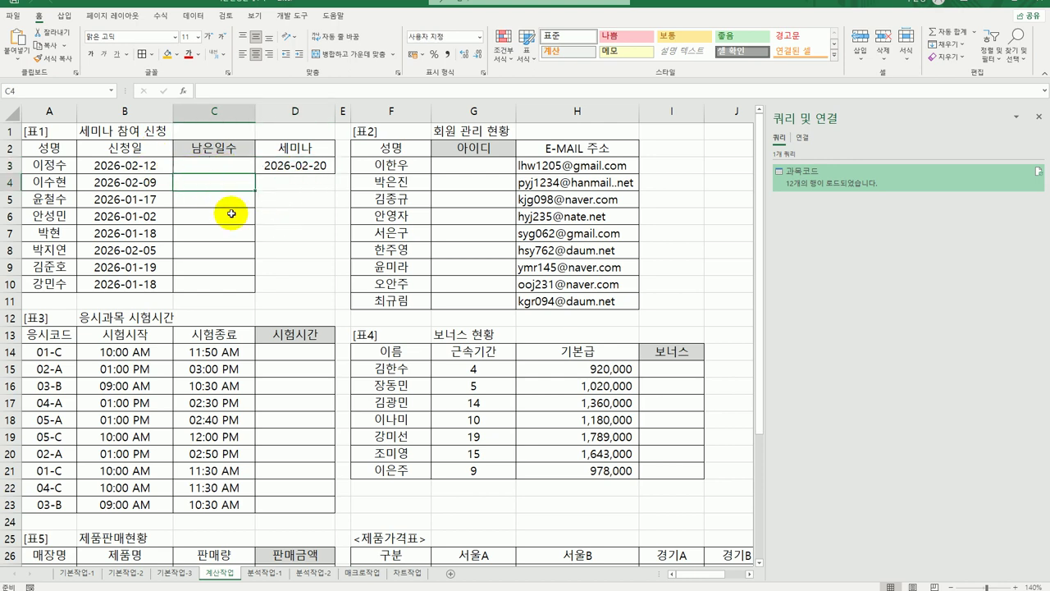
left_click(220, 166)
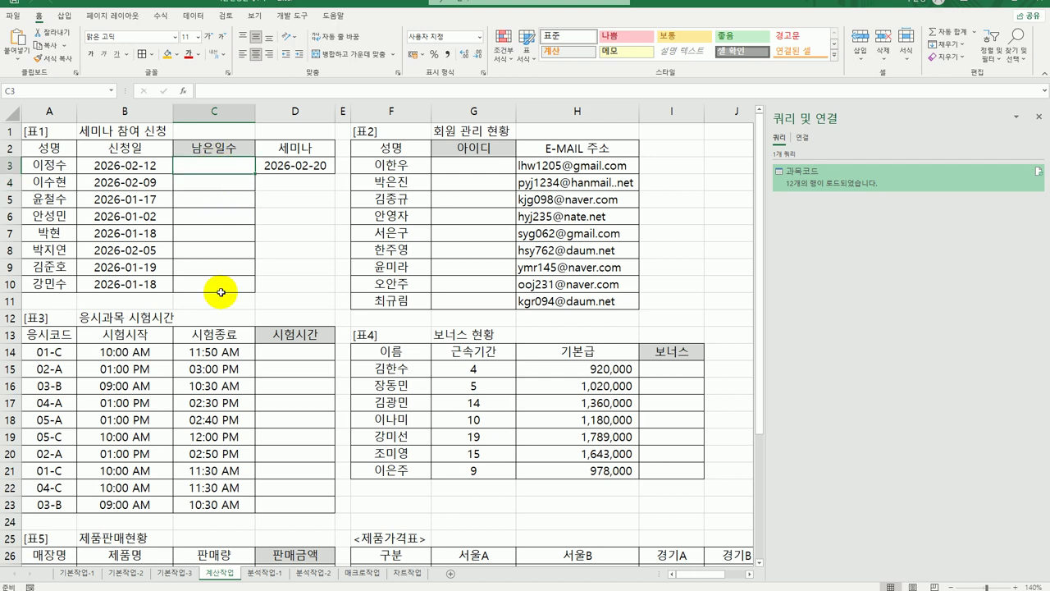
type("=")
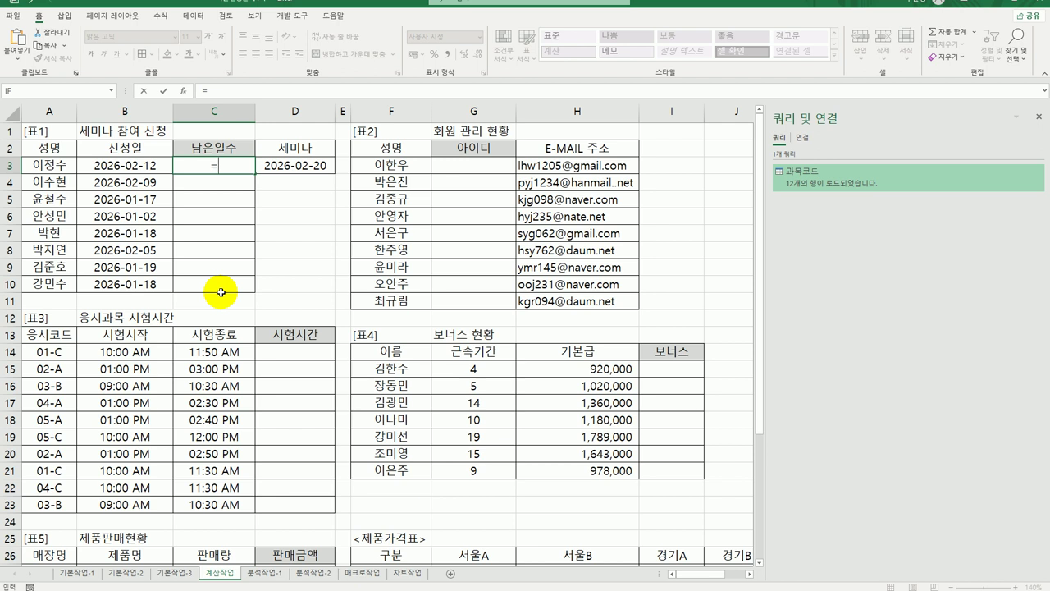
type("da")
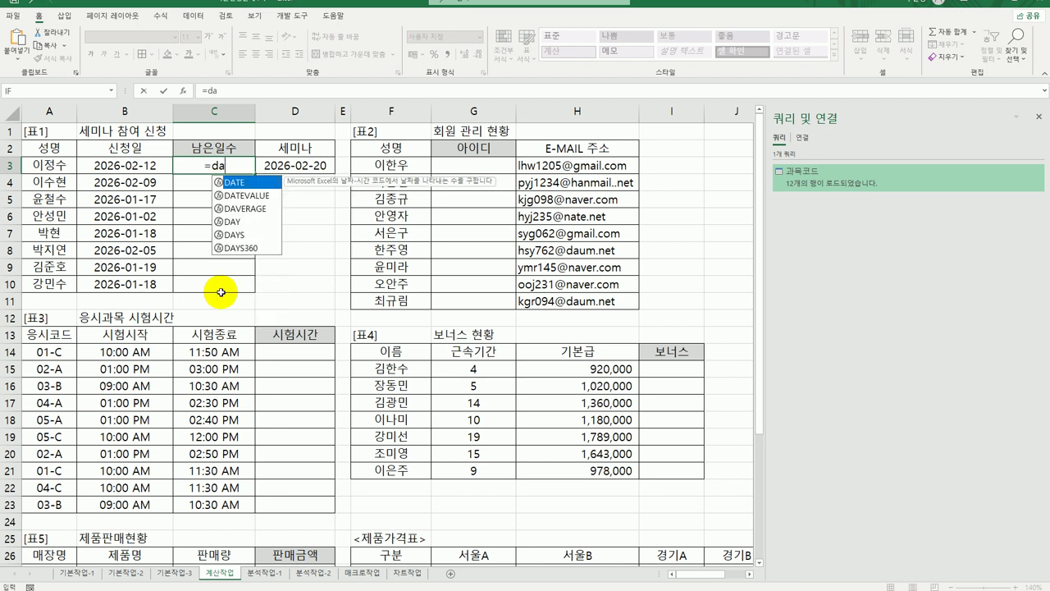
double_click(255, 234)
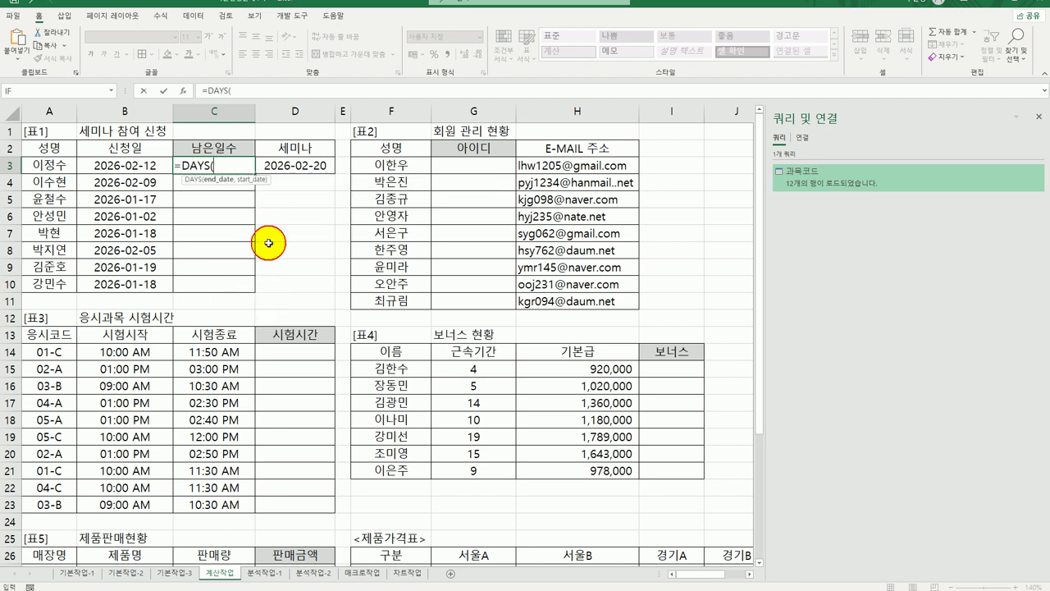
left_click(183, 91)
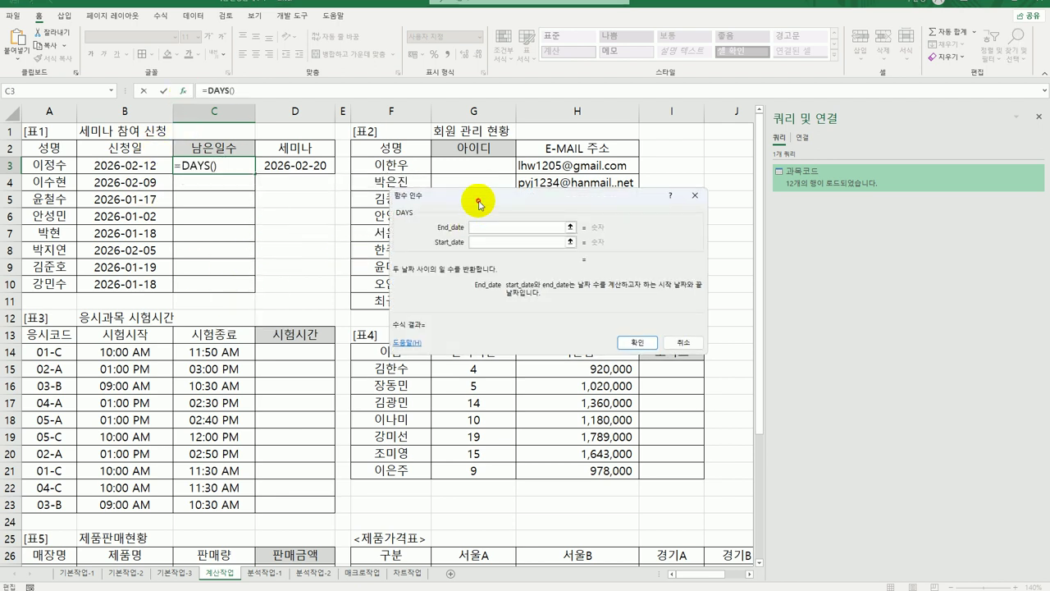
left_click_drag(468, 211, 336, 255)
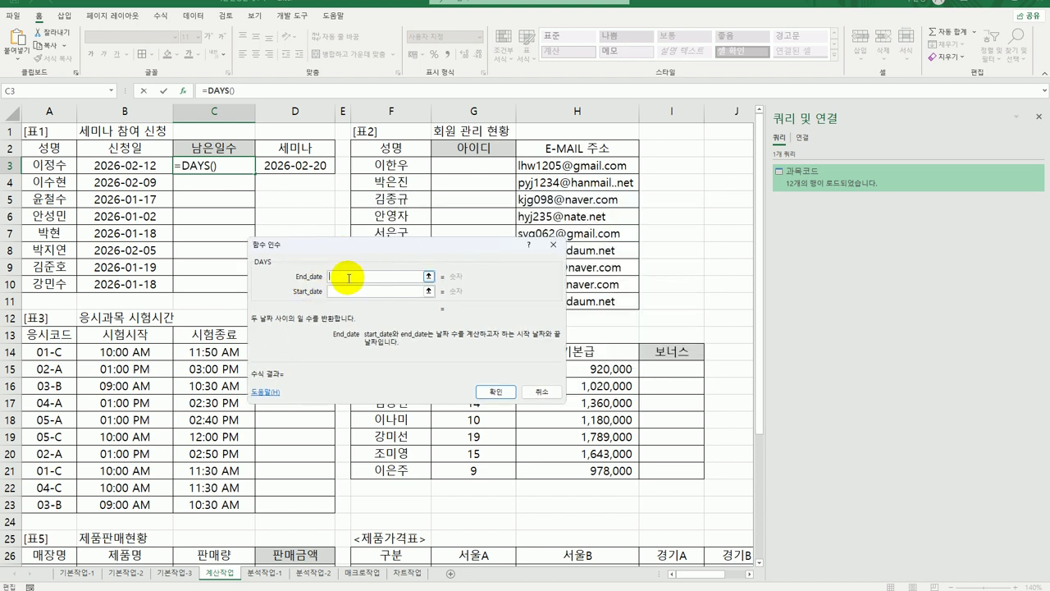
Step: Set the DAYS end date to $D$3 as an absolute reference and the start date to B3, and accept the formula
left_click(302, 167)
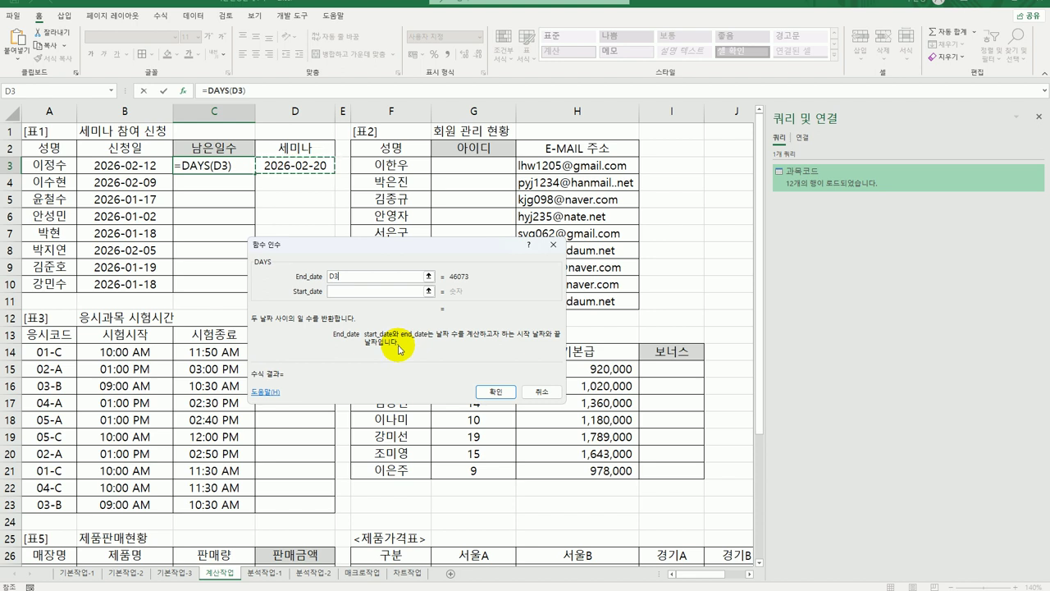
key("F4")
left_click(378, 292)
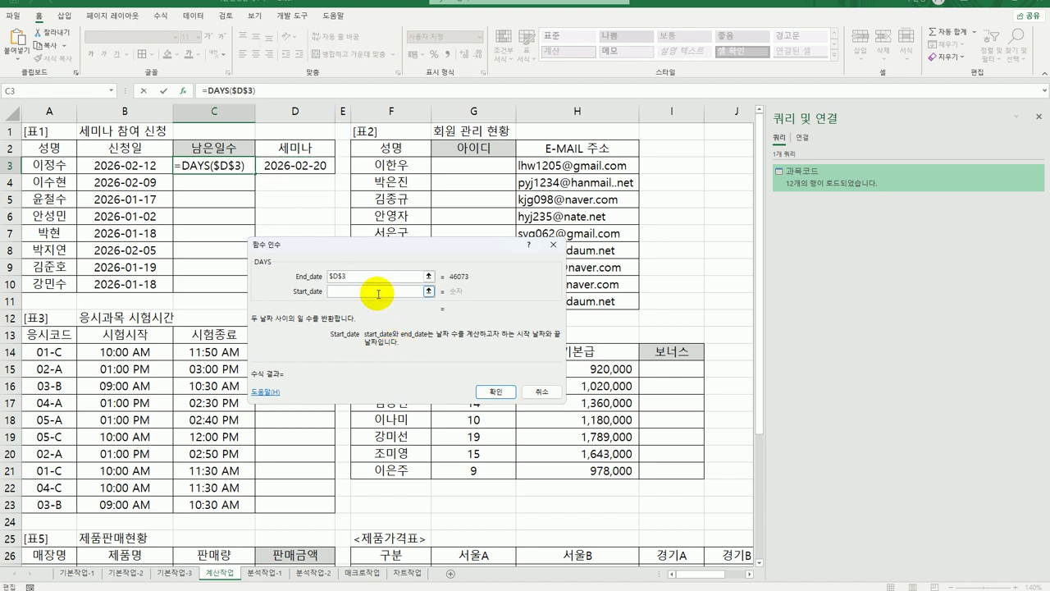
left_click(150, 165)
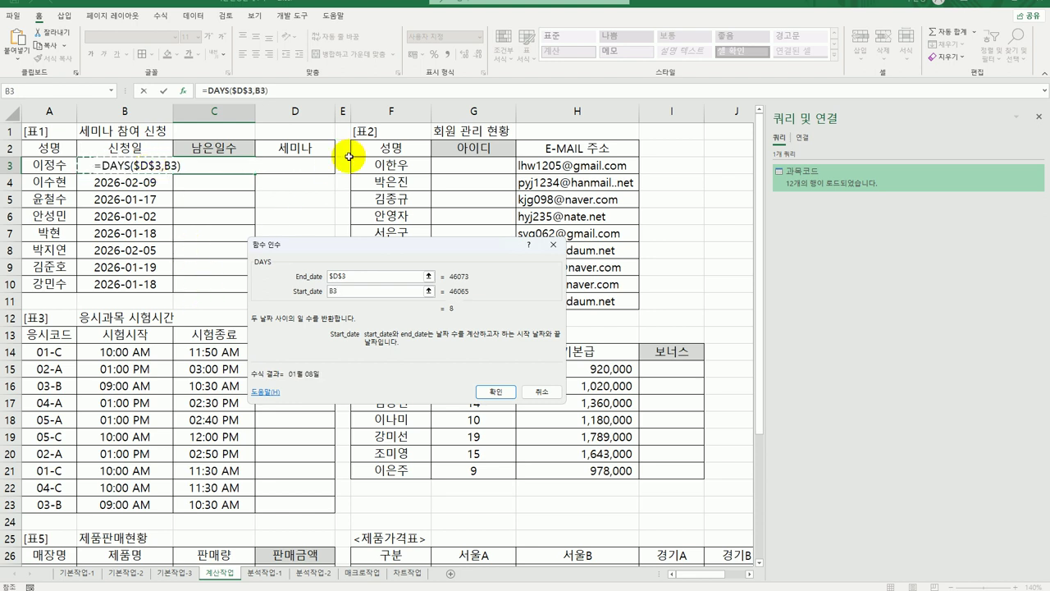
left_click(485, 392)
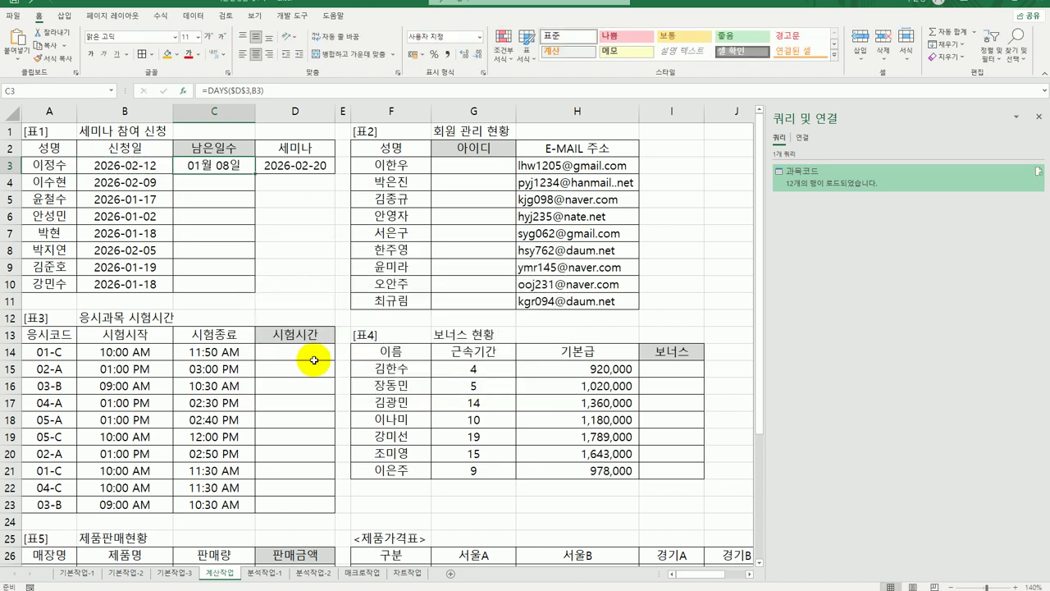
Step: Append &"일" to the DAYS formula in C3 and fill it down to C10
double_click(227, 166)
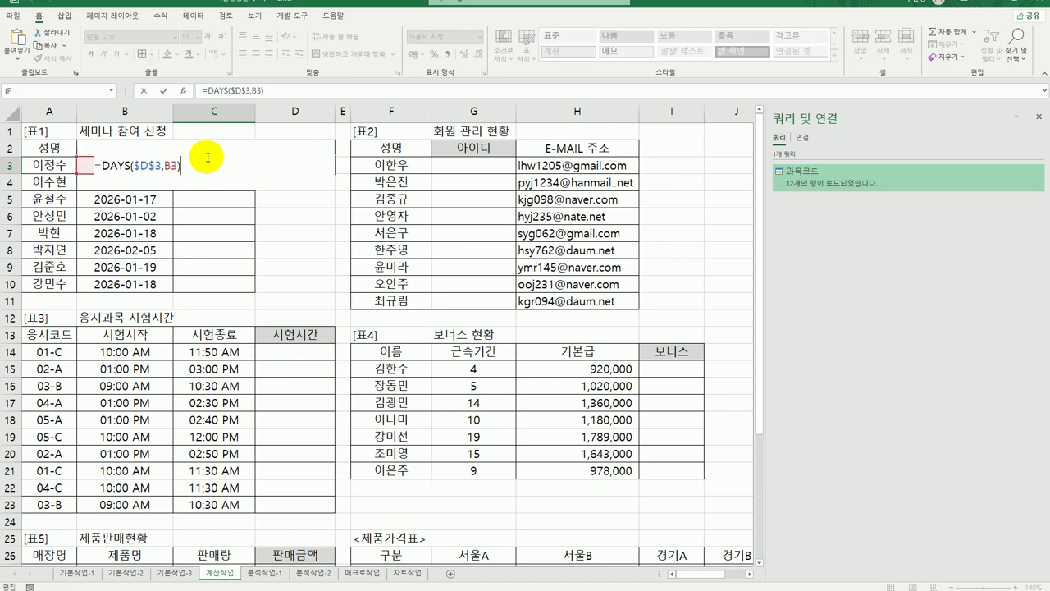
type("&\"일")
key("Return")
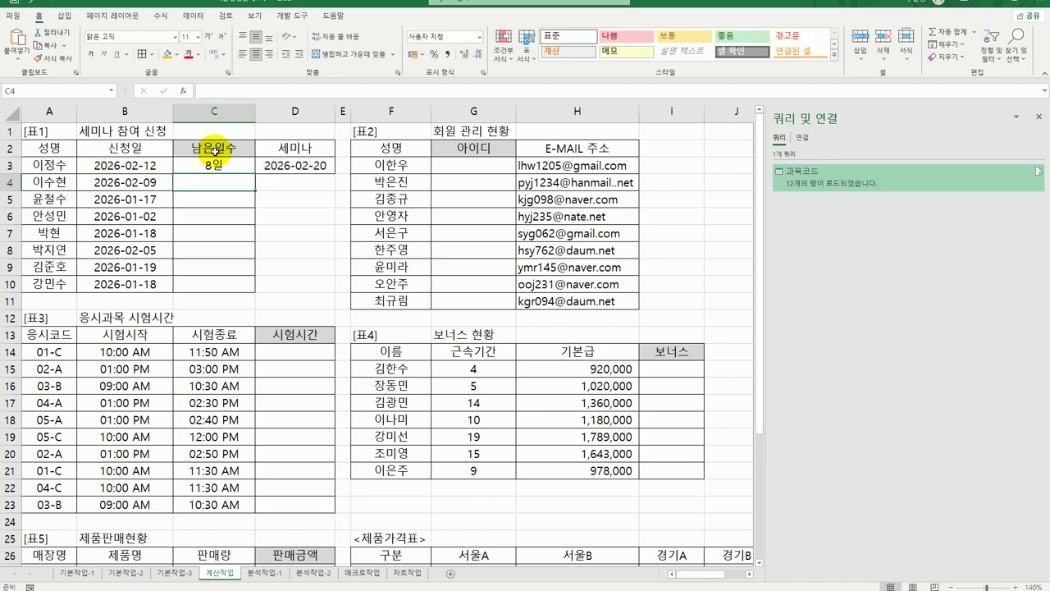
left_click(216, 164)
left_click_drag(254, 173, 246, 286)
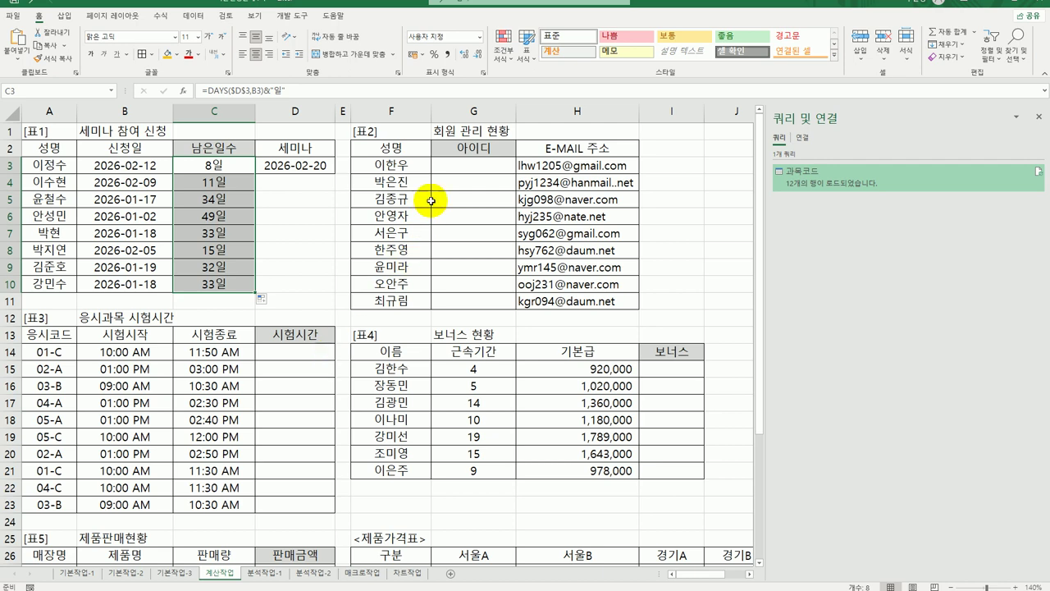
Step: In G3, the first 아이디 cell of 표2, enter a SEARCH function that finds "@" in H3 starting from character 1
left_click(482, 164)
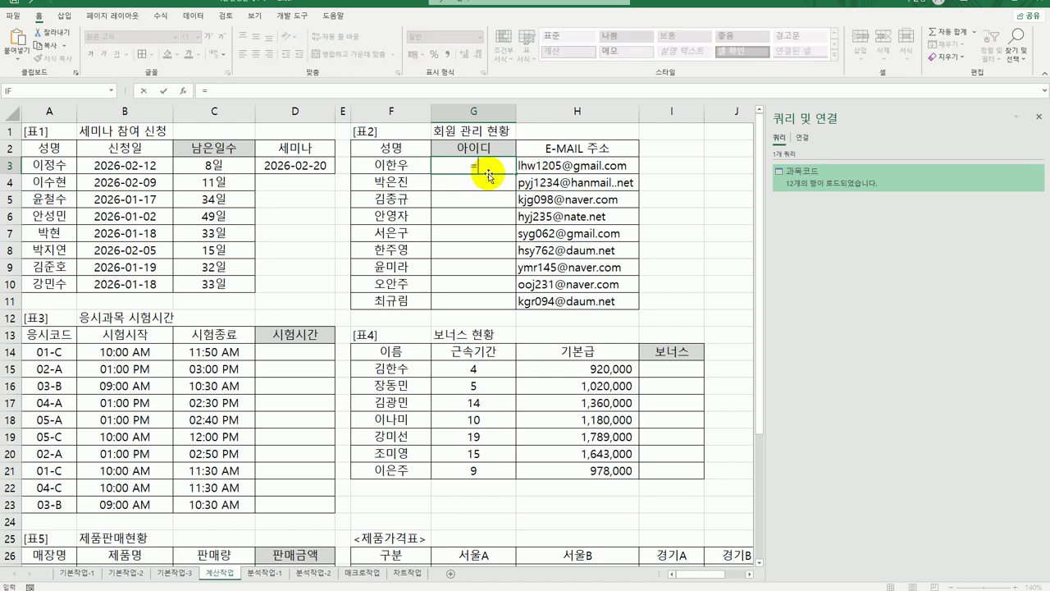
type("=se")
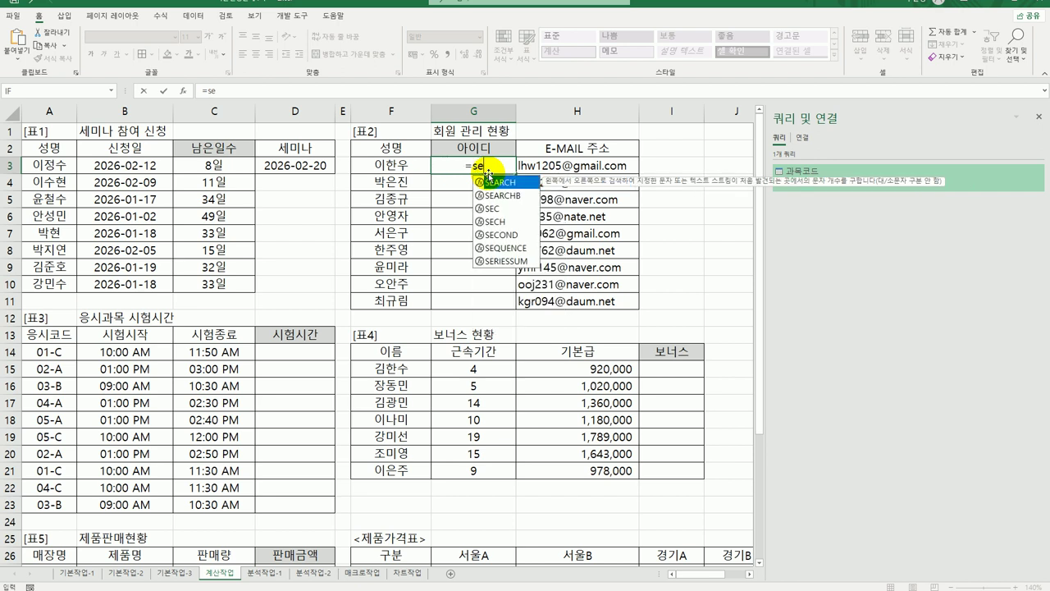
double_click(497, 181)
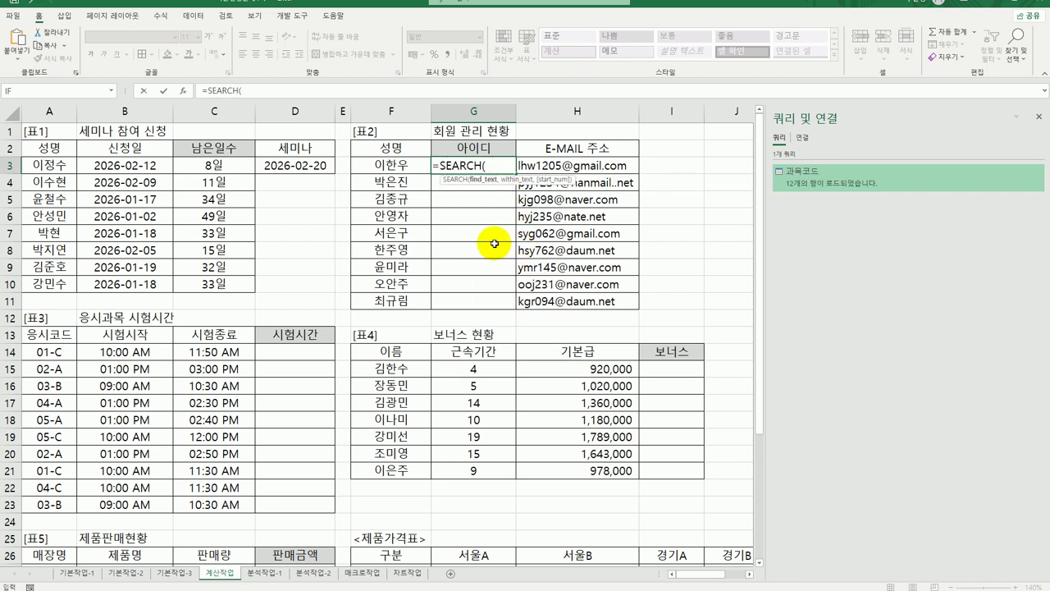
left_click(184, 90)
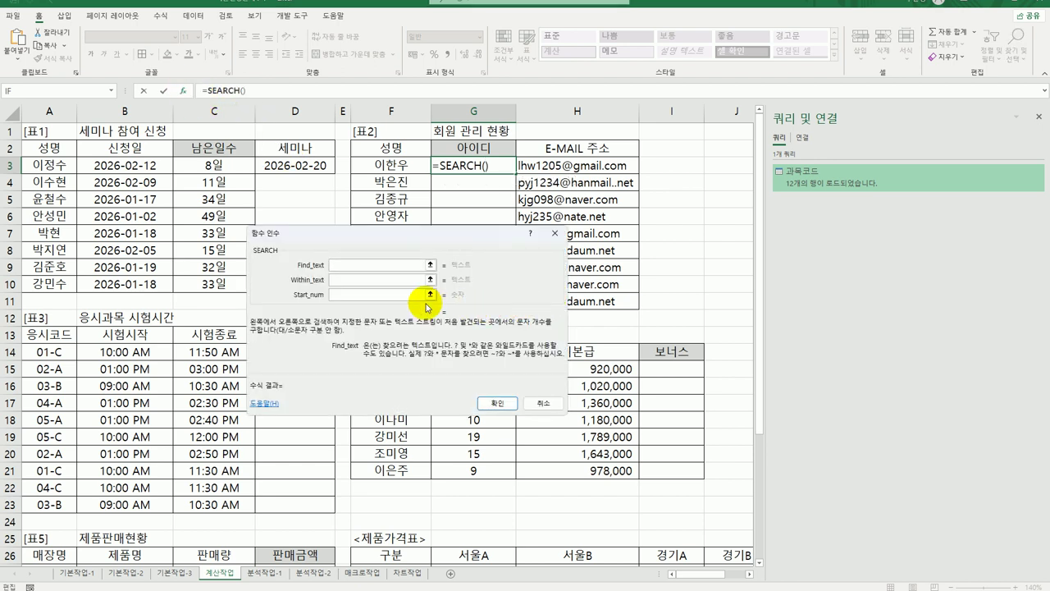
type("@")
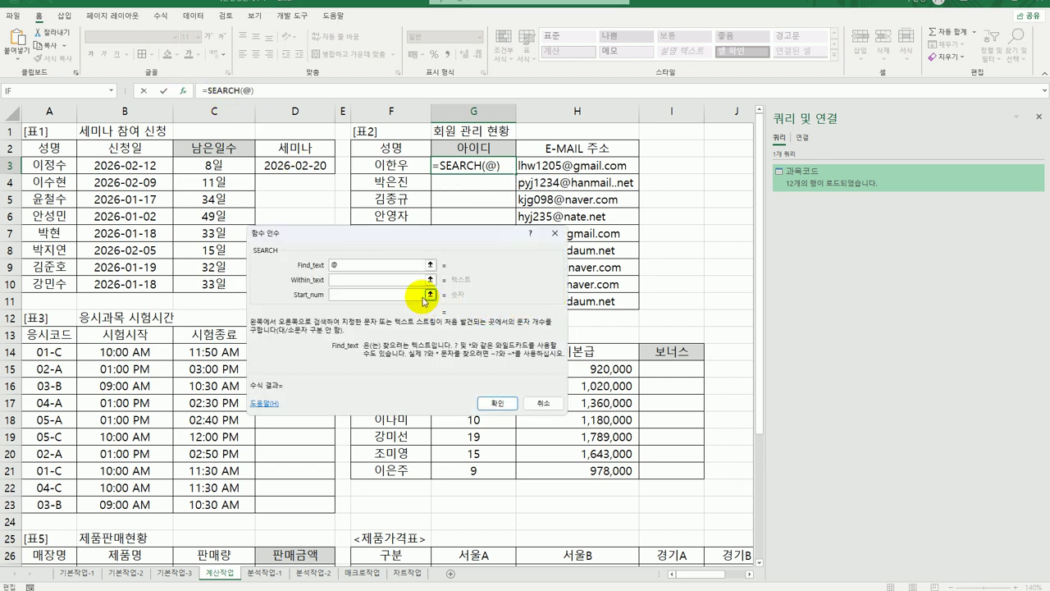
key("Tab")
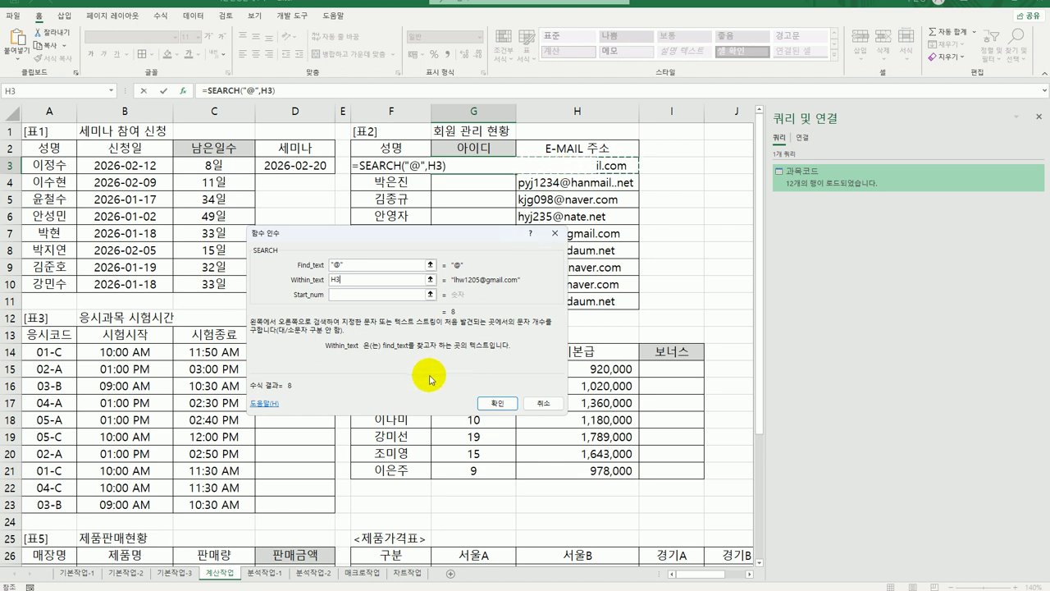
left_click(363, 296)
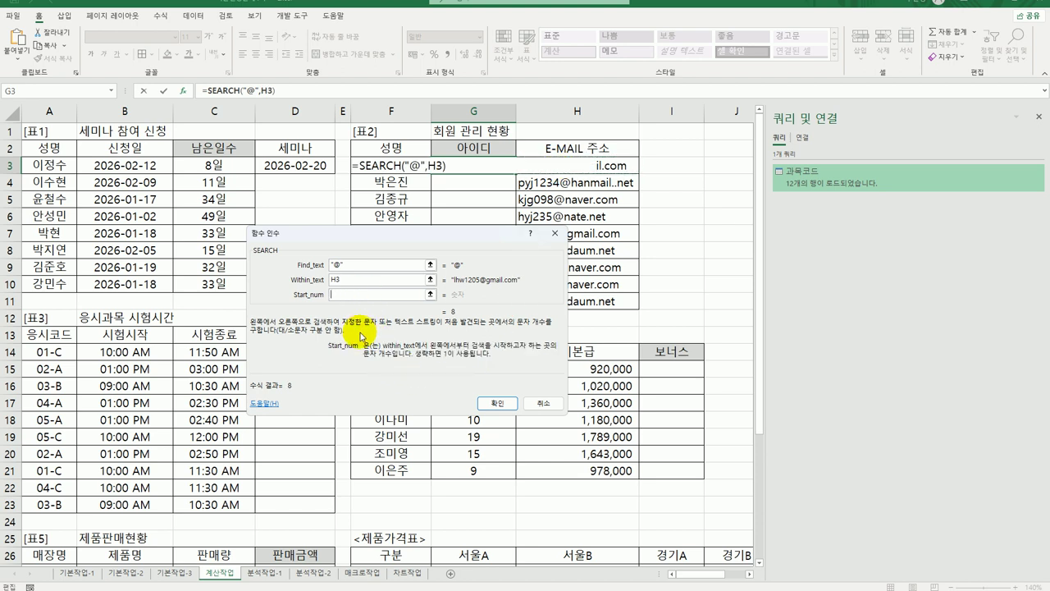
type("1")
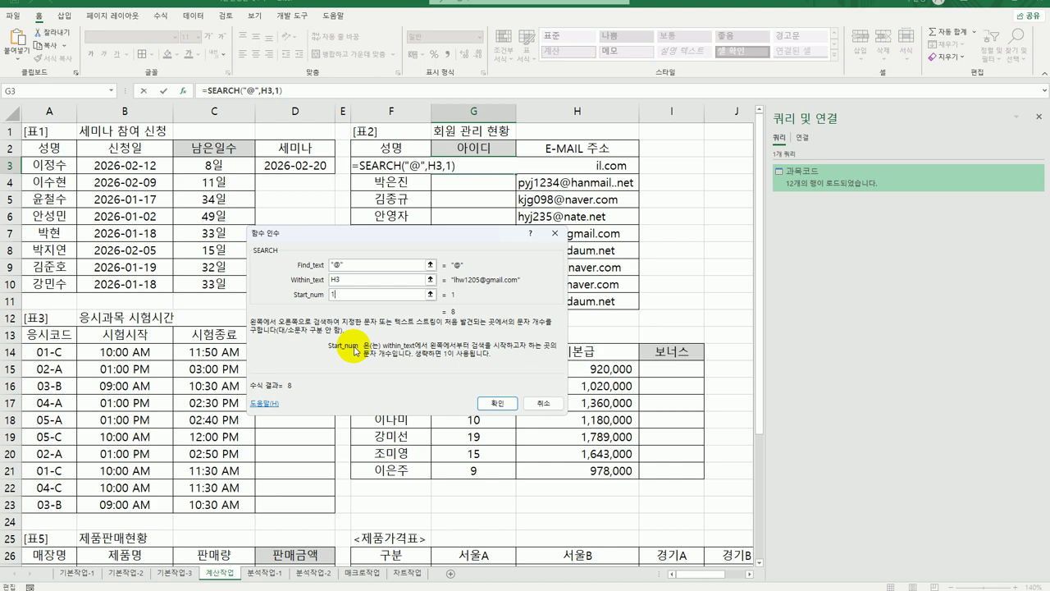
left_click(497, 402)
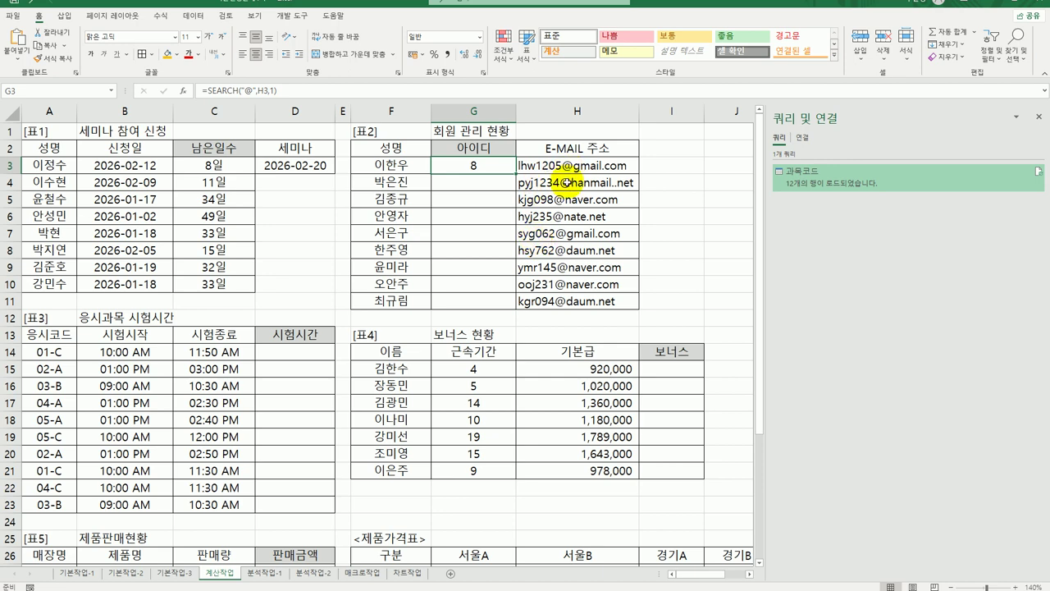
Step: Append -1 to the SEARCH formula in G3
double_click(488, 167)
type("-1")
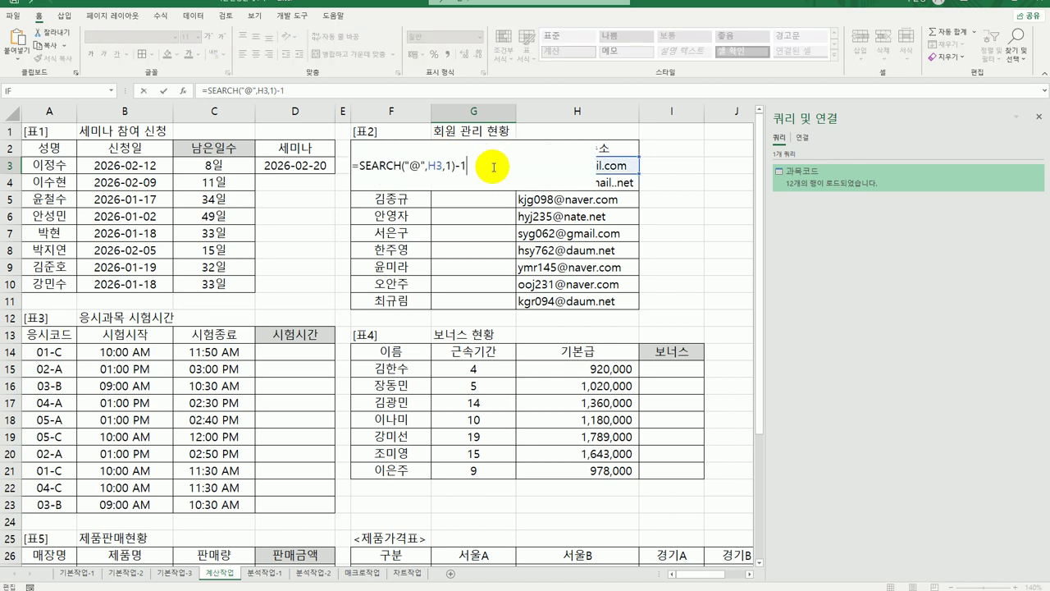
key("Return")
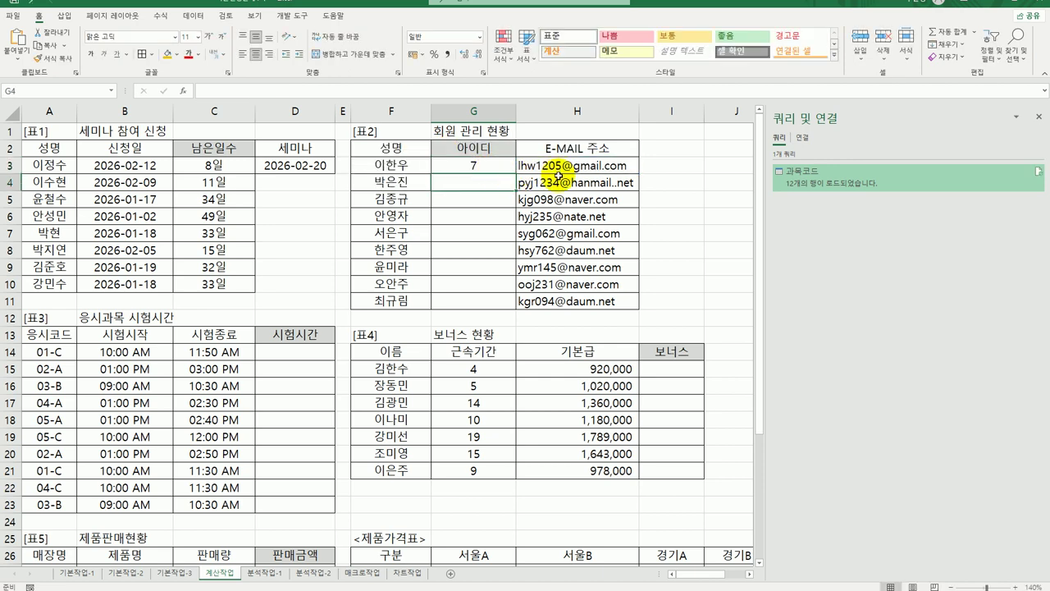
left_click(510, 169)
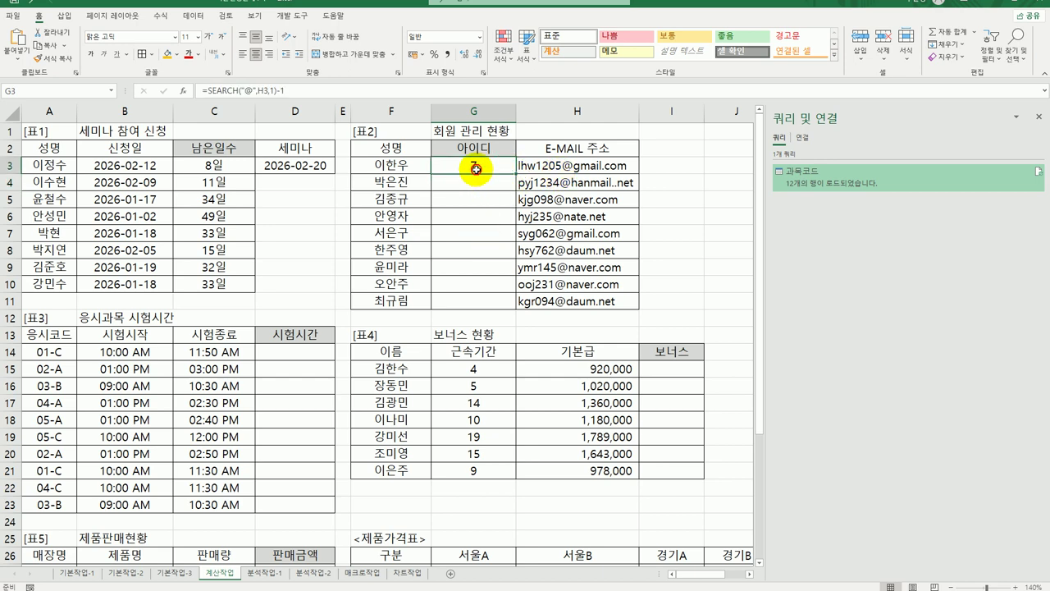
double_click(476, 169)
left_click(359, 166)
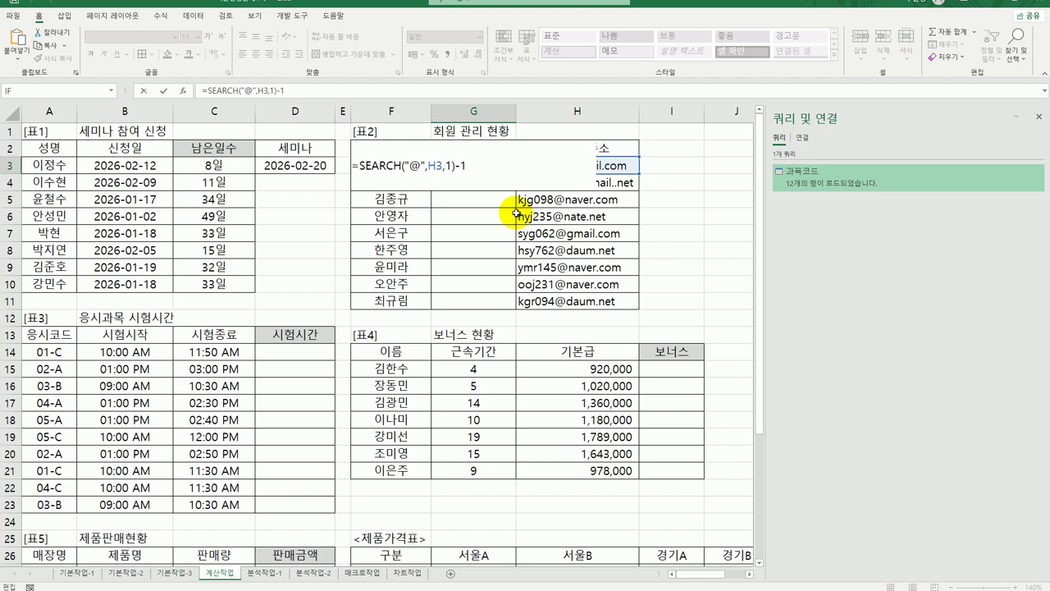
type("mi")
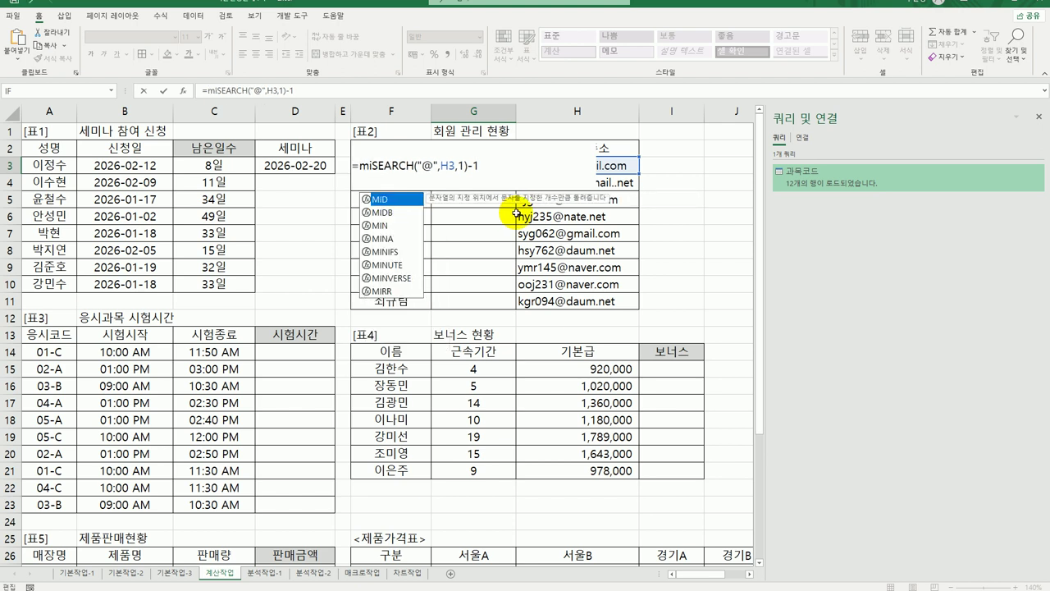
key("Tab")
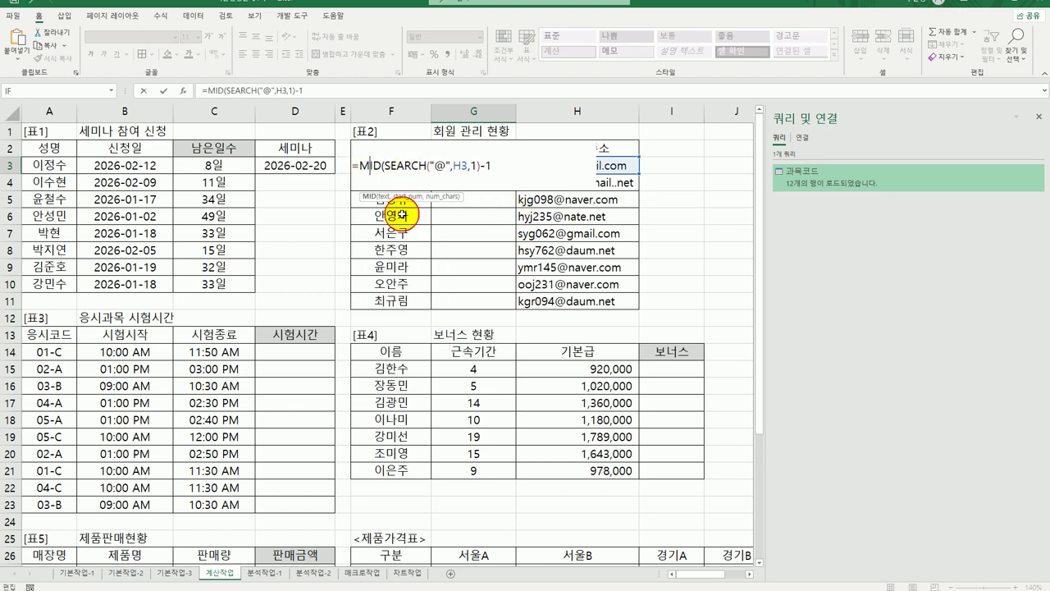
left_click(184, 93)
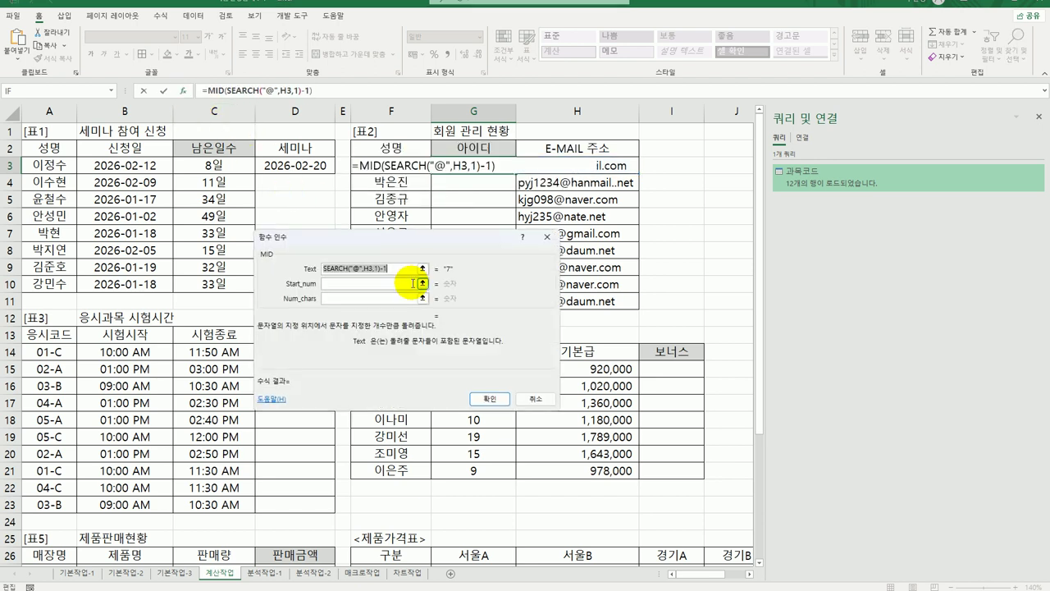
left_click(622, 164)
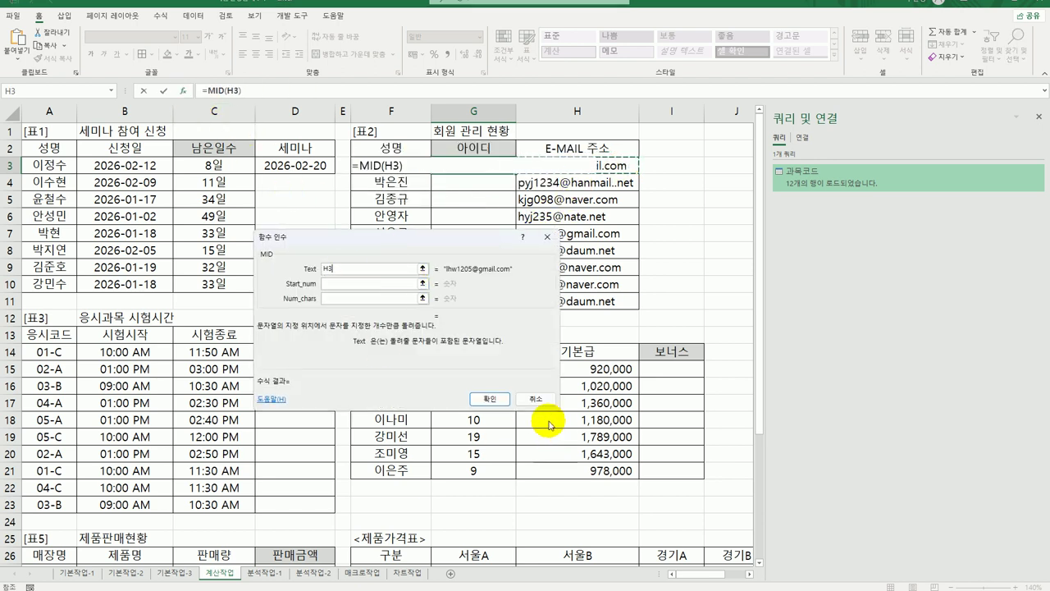
left_click(531, 398)
Step: Wrap the formula in G3 in a MID function, using SEARCH("@",H3,1)-1 as its Num_chars argument
double_click(468, 168)
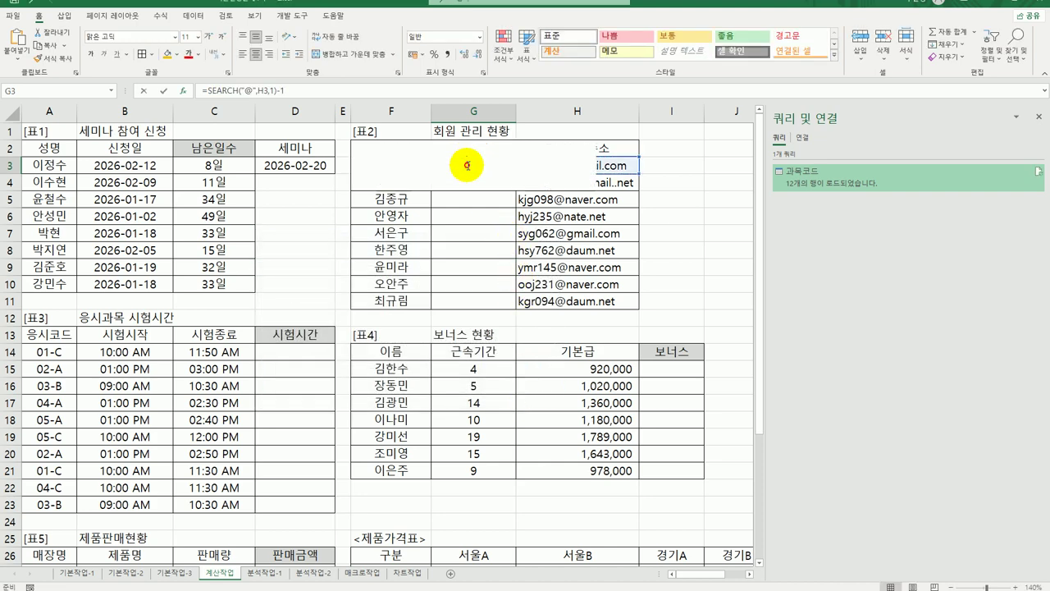
left_click(359, 163)
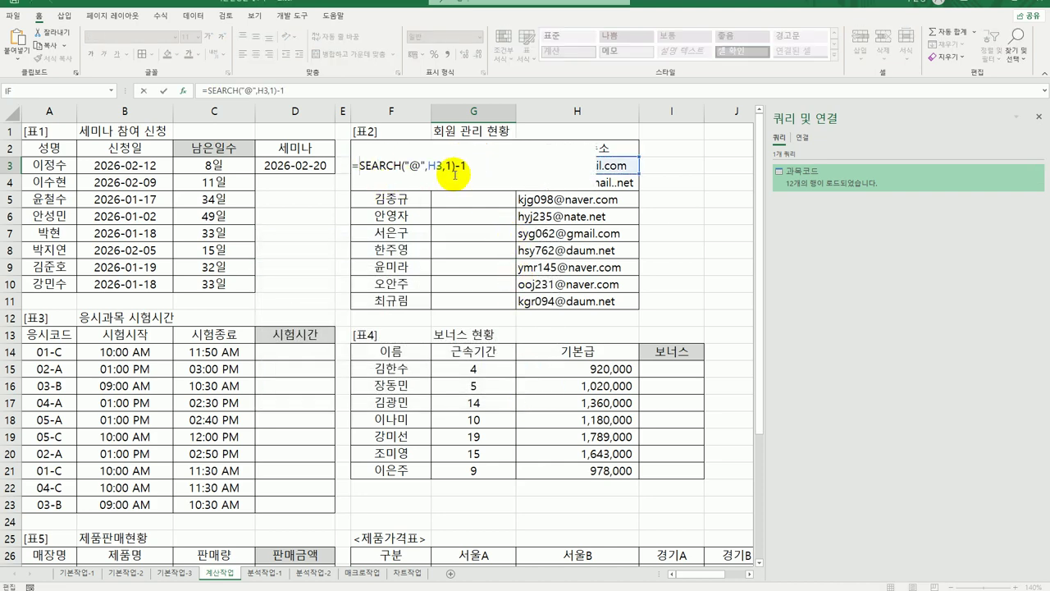
type("mi")
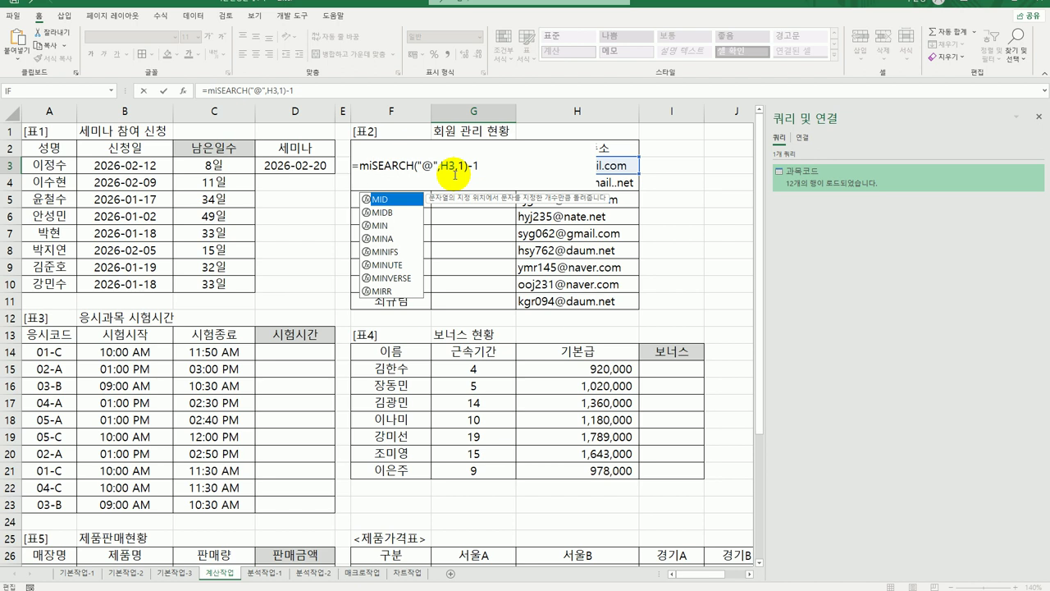
key("Tab")
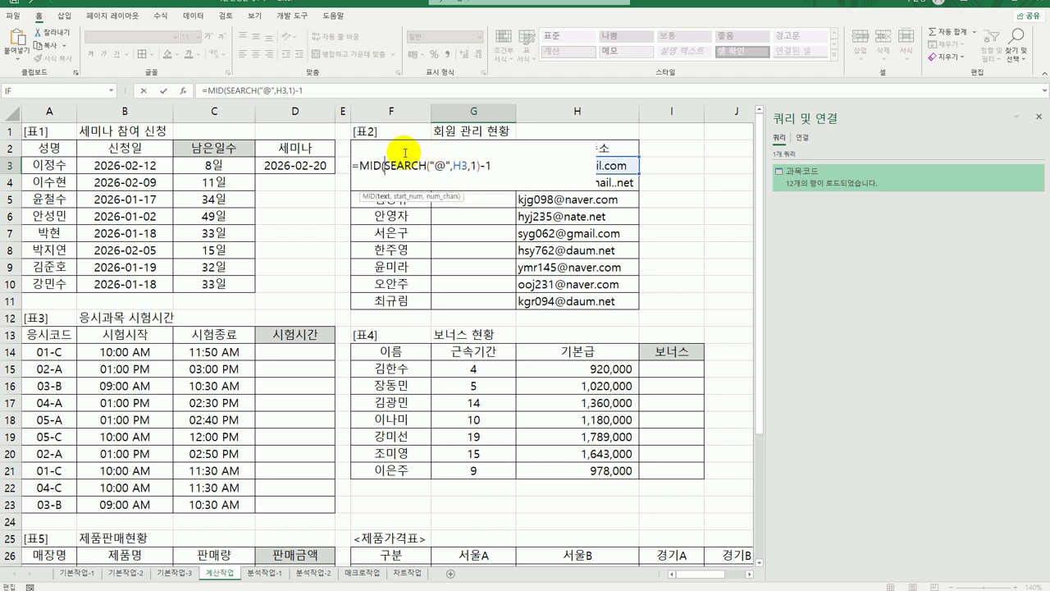
left_click(184, 96)
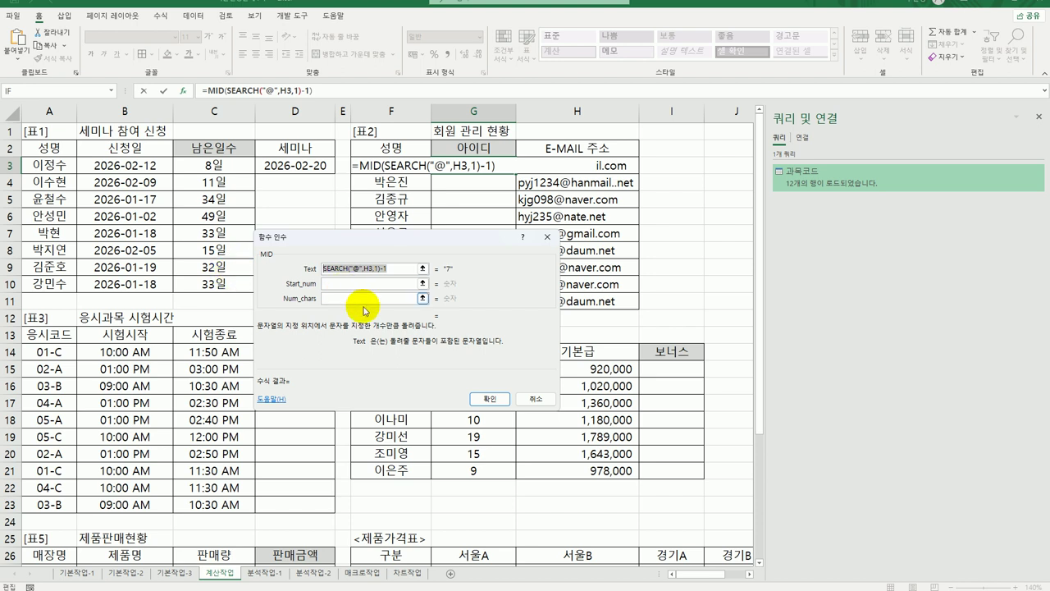
key("Delete")
left_click(414, 299)
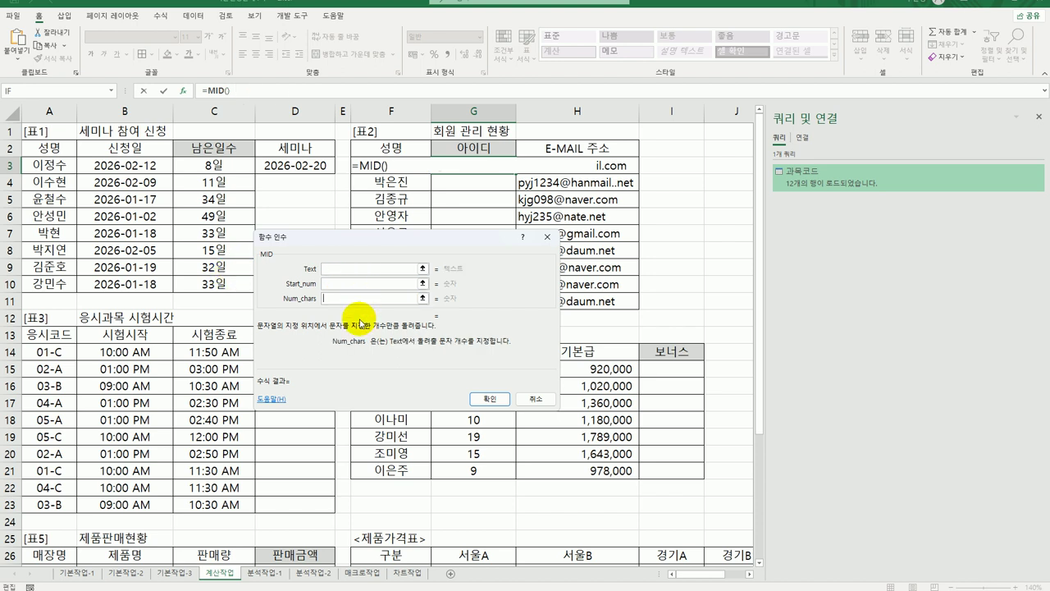
type("SEARCH(\"@\",H3,1)-1")
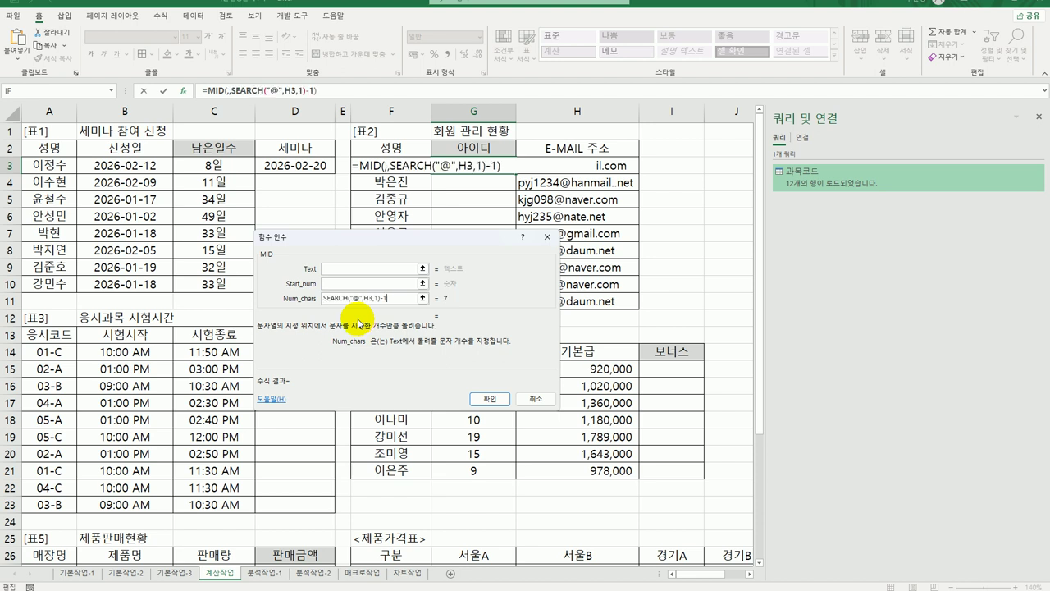
Step: Set MID's Text to H3 and Start_num to 1, accept the formula and fill it down to G11
left_click(356, 270)
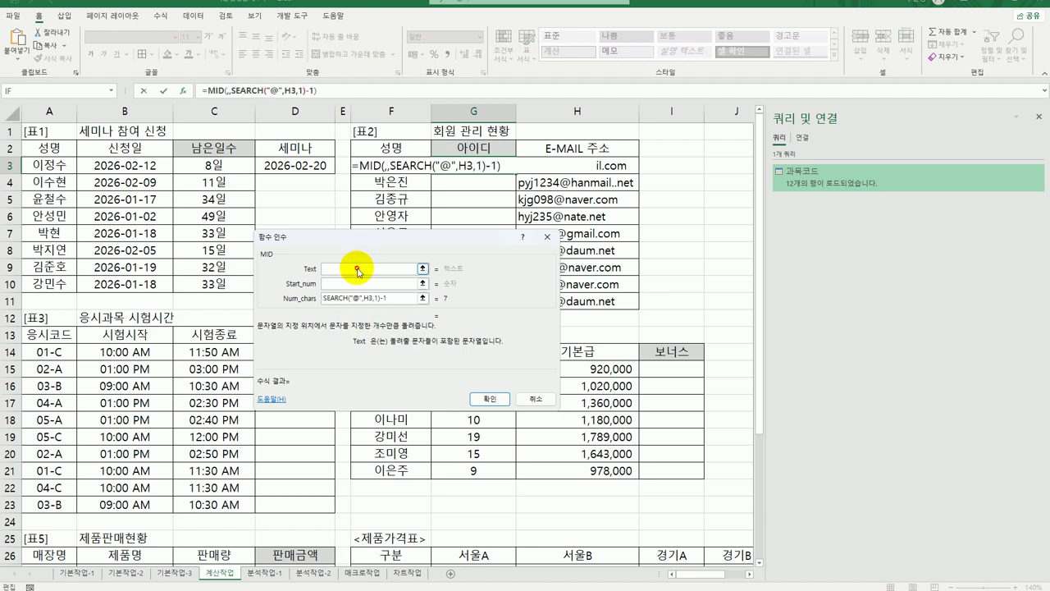
left_click(607, 165)
left_click(385, 281)
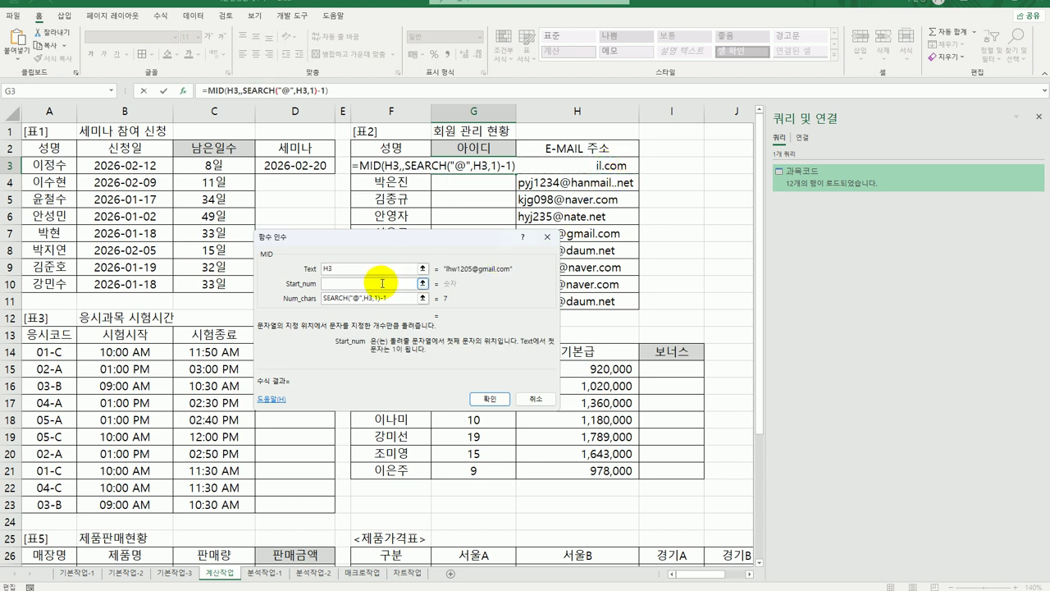
type("1")
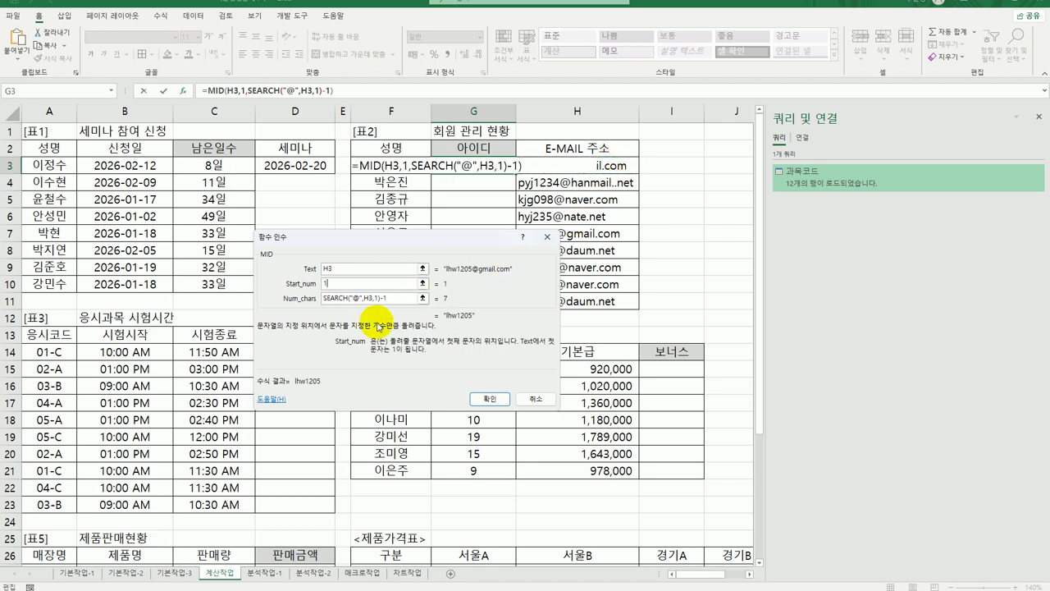
left_click(490, 398)
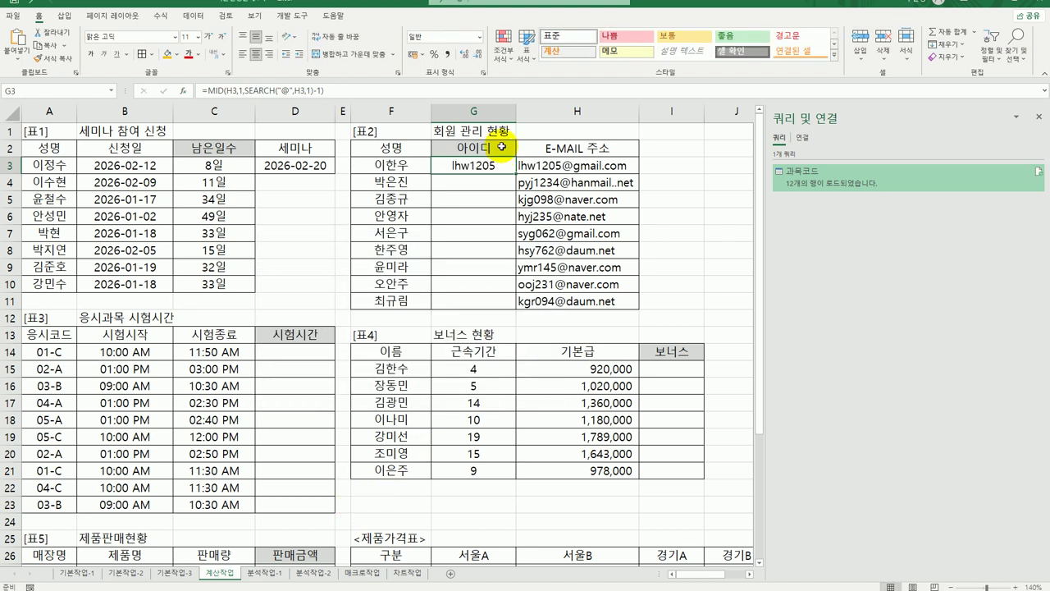
left_click_drag(516, 173, 498, 320)
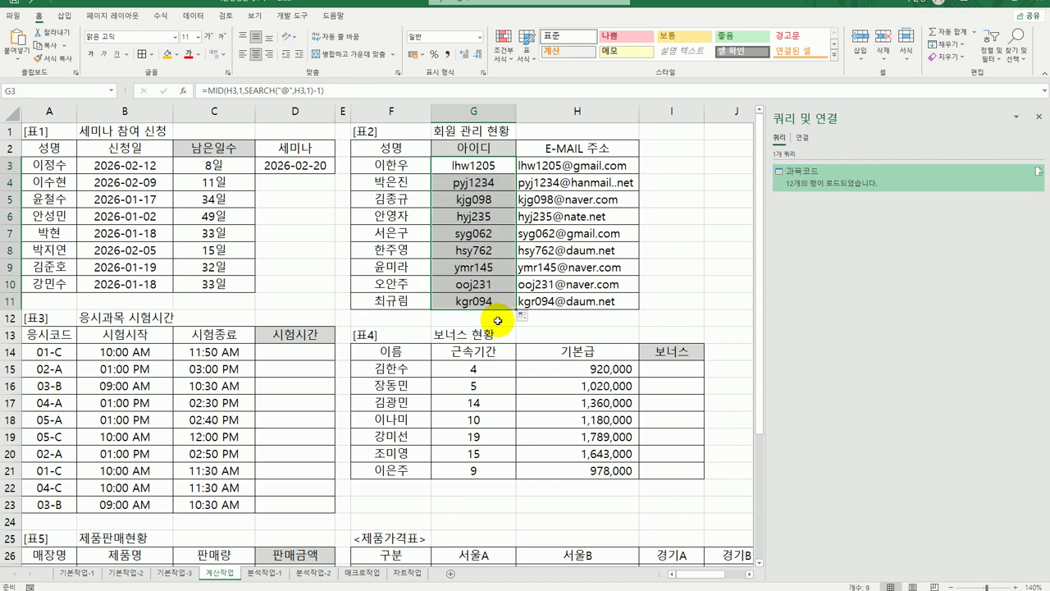
Step: In D14, the first 시험시간 cell of 표3, enter =C14-B14 and fill it down to D23
left_click(306, 351)
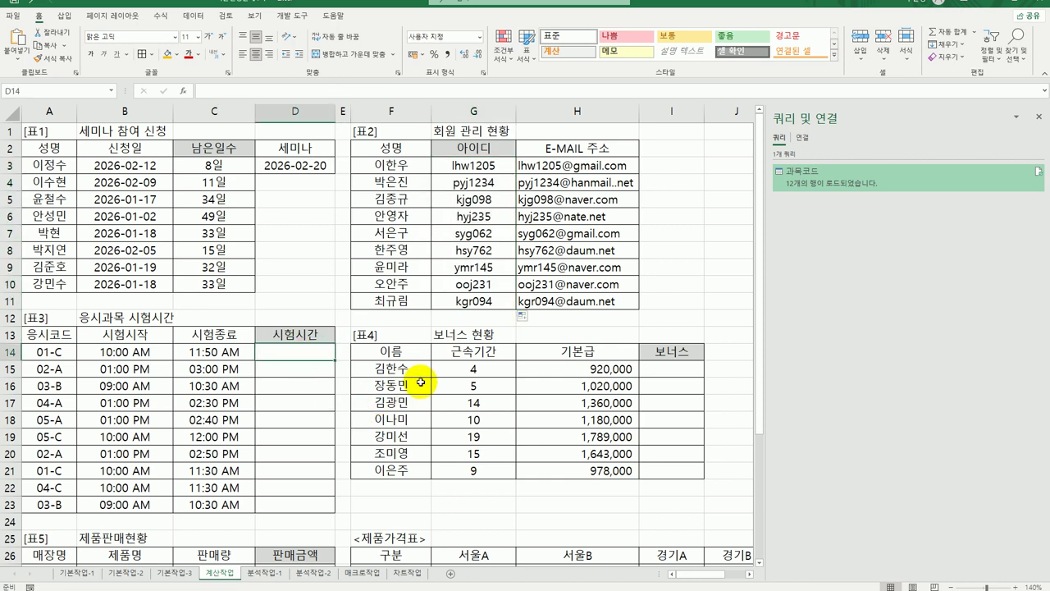
scroll(421, 382, "down", 2)
scroll(421, 383, "down", 1)
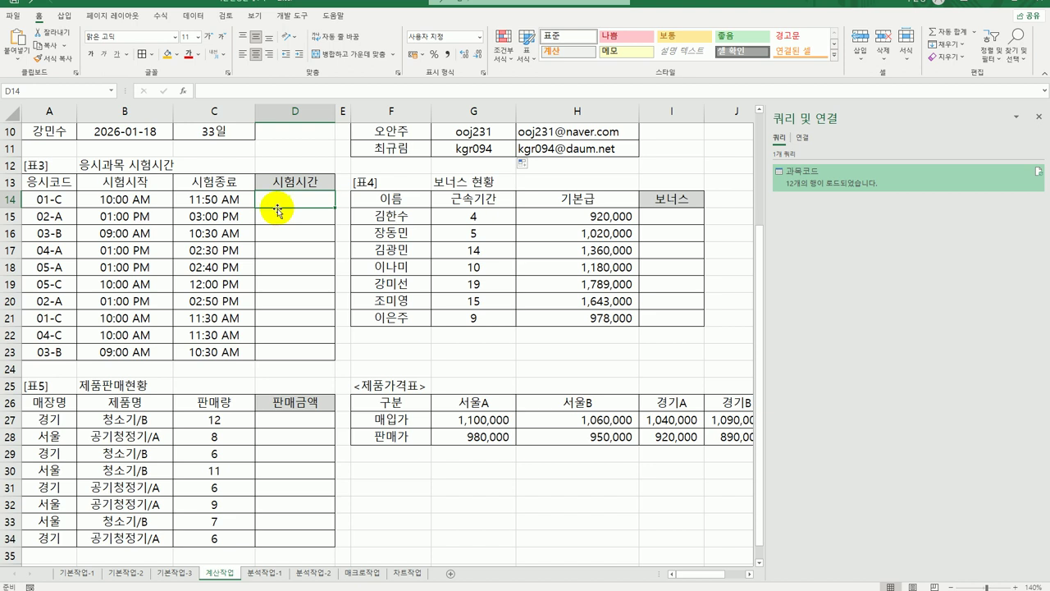
left_click(218, 199)
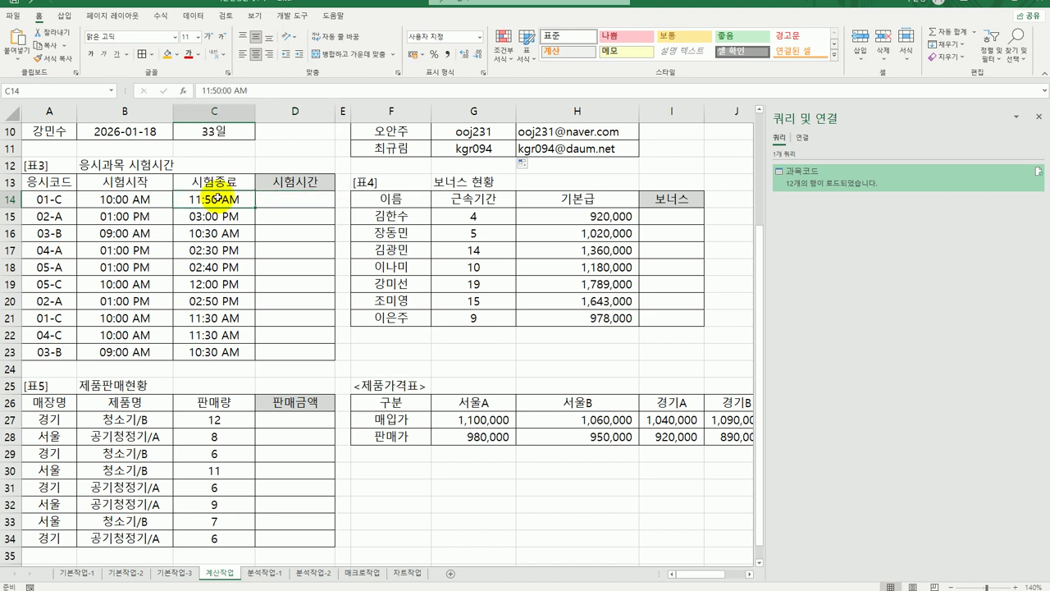
left_click(151, 197)
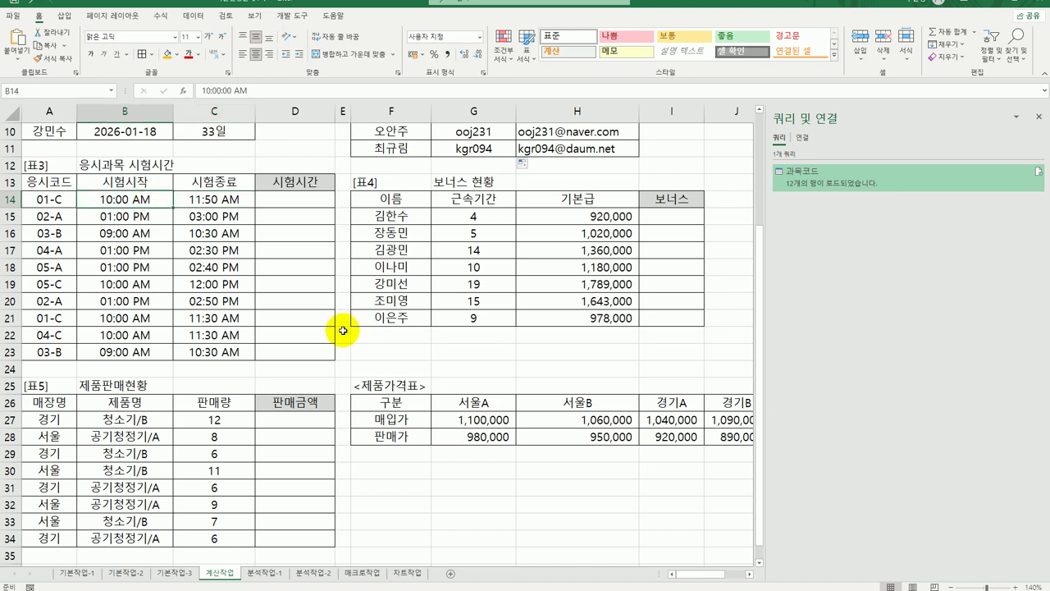
left_click(67, 200)
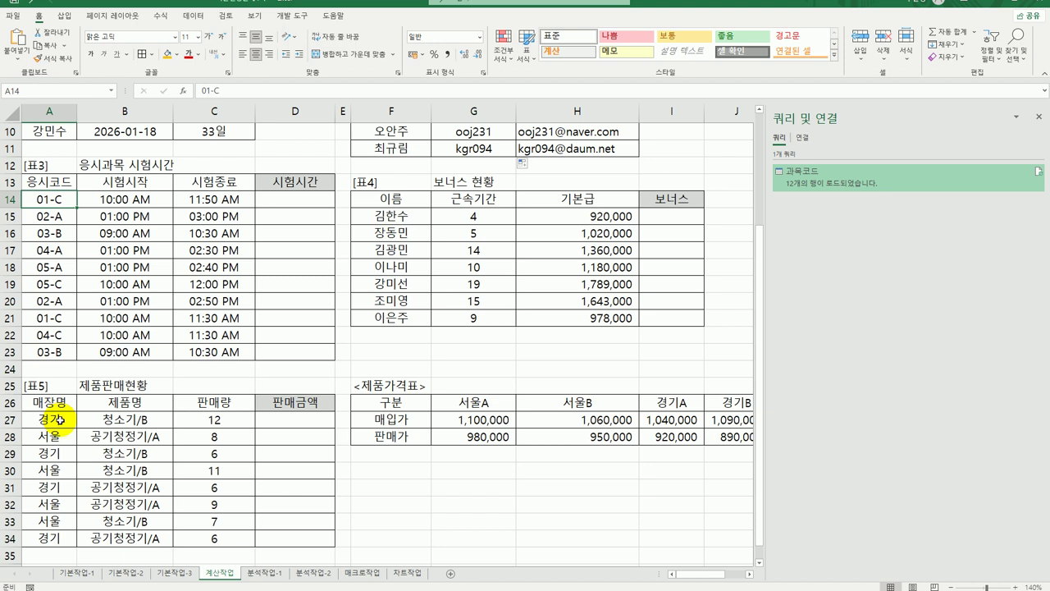
left_click(304, 198)
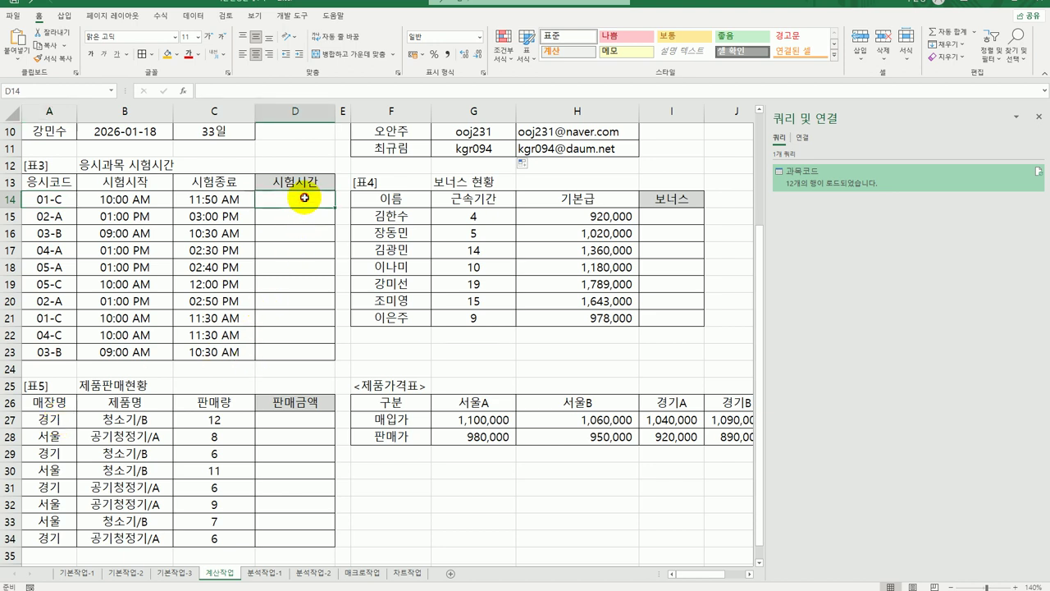
type("=")
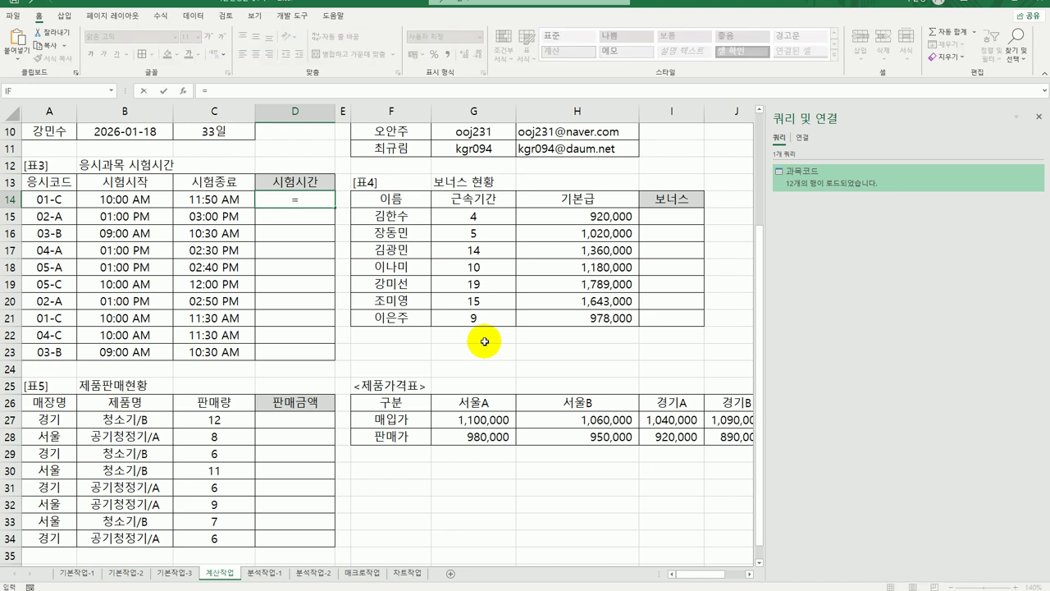
key("Left")
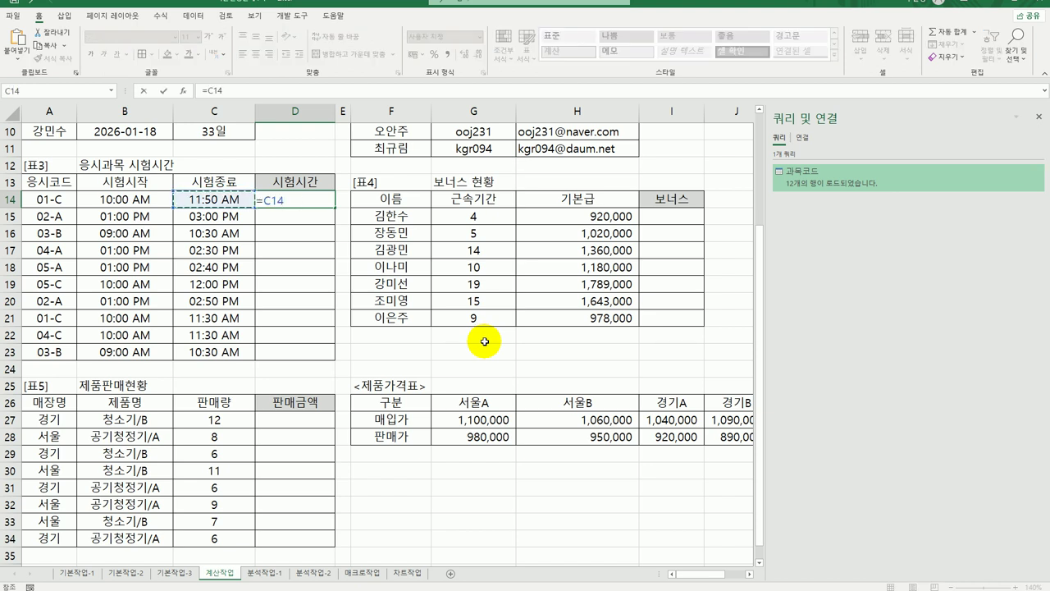
type("-")
key("Left")
key("Left")
key("Return")
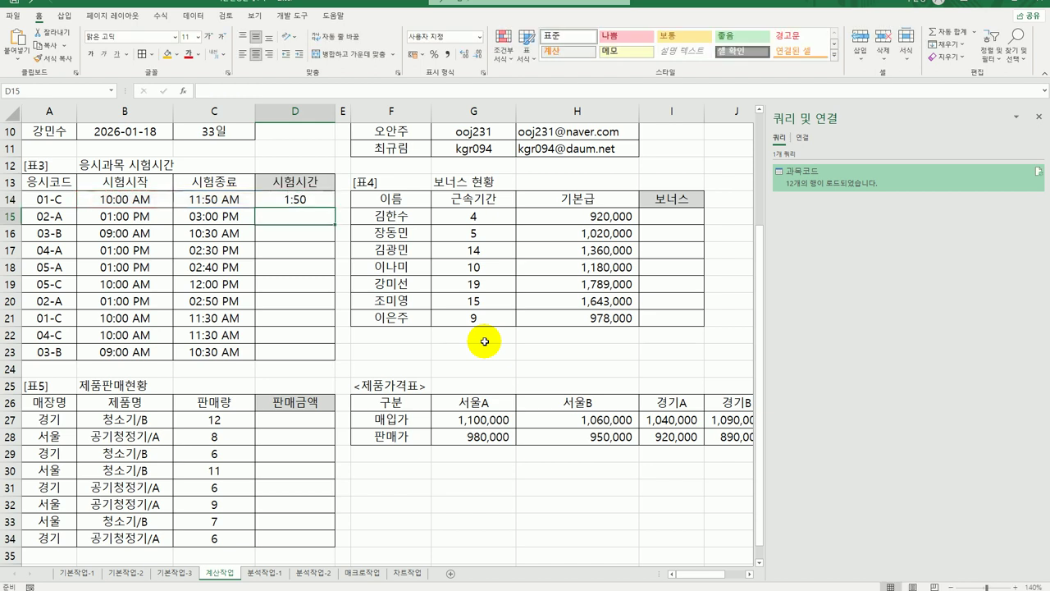
left_click(326, 206)
left_click_drag(327, 206, 330, 365)
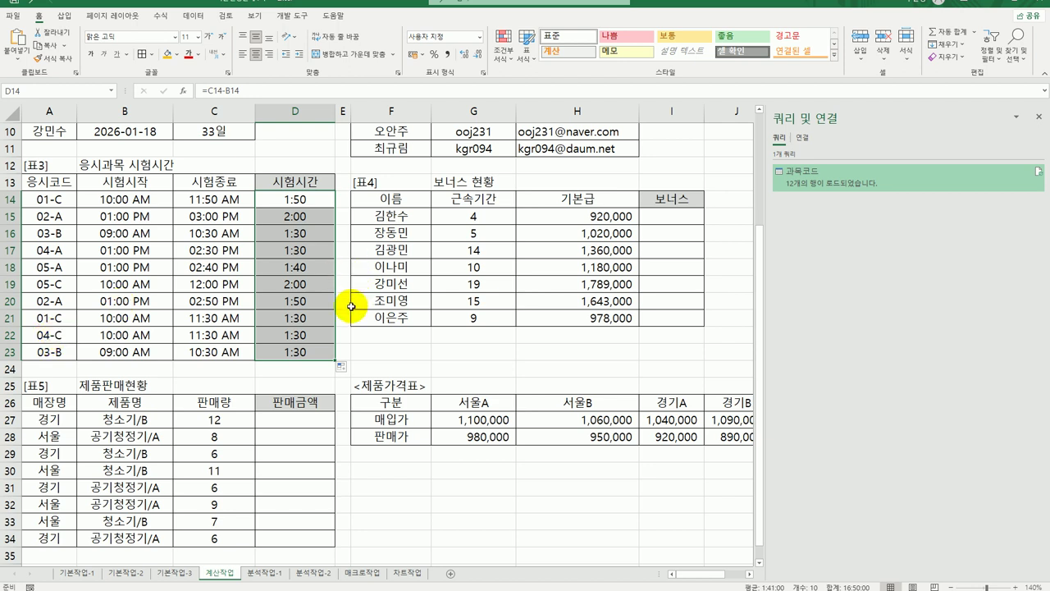
Step: Edit D14 into an IF function that tests RIGHT(A14,1)="B", keeping C14-B14 as the value if true
double_click(293, 199)
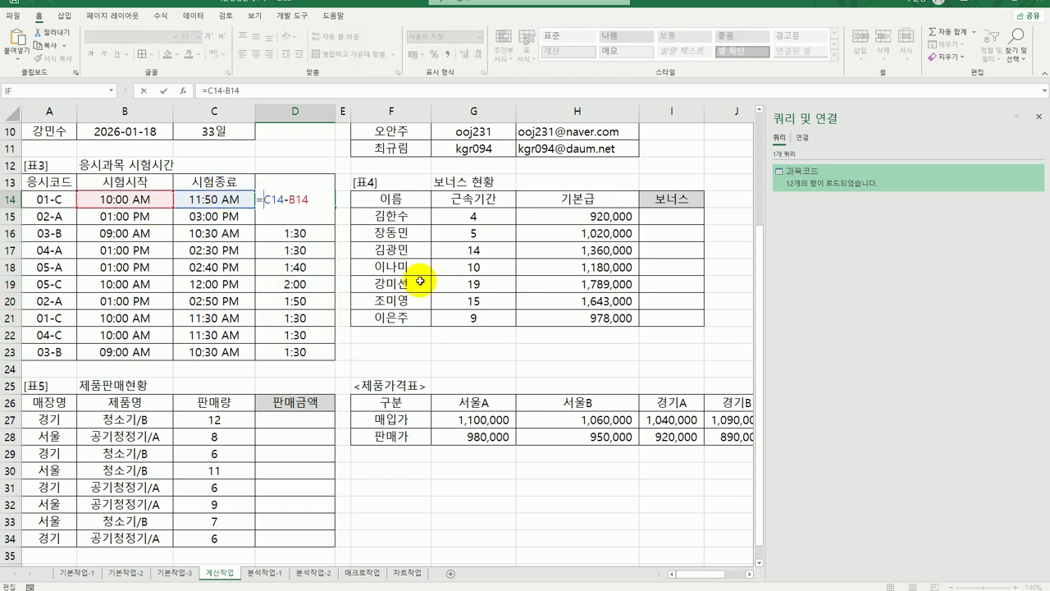
type("I")
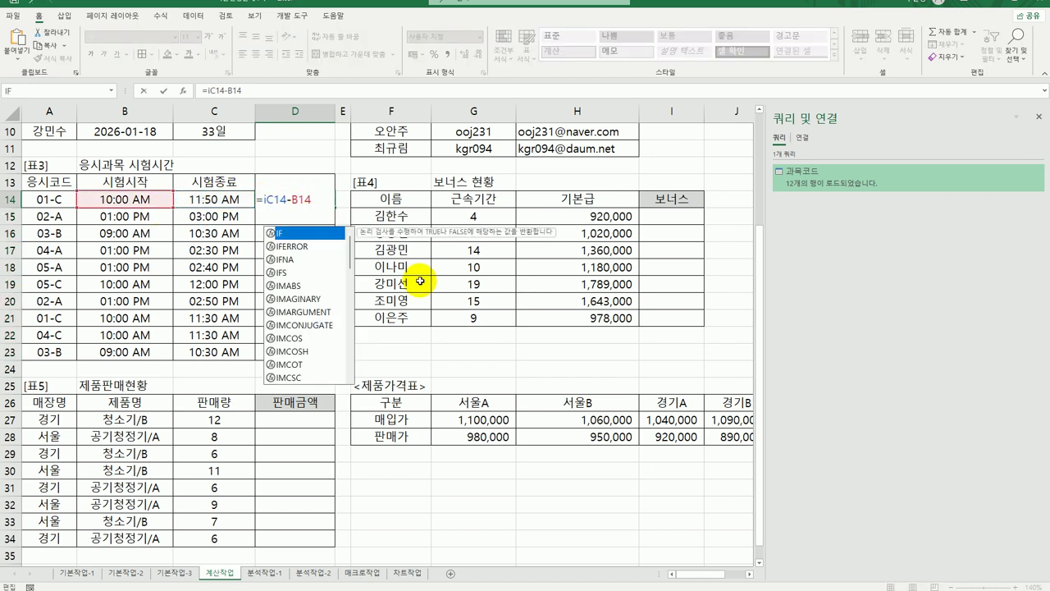
type("F(")
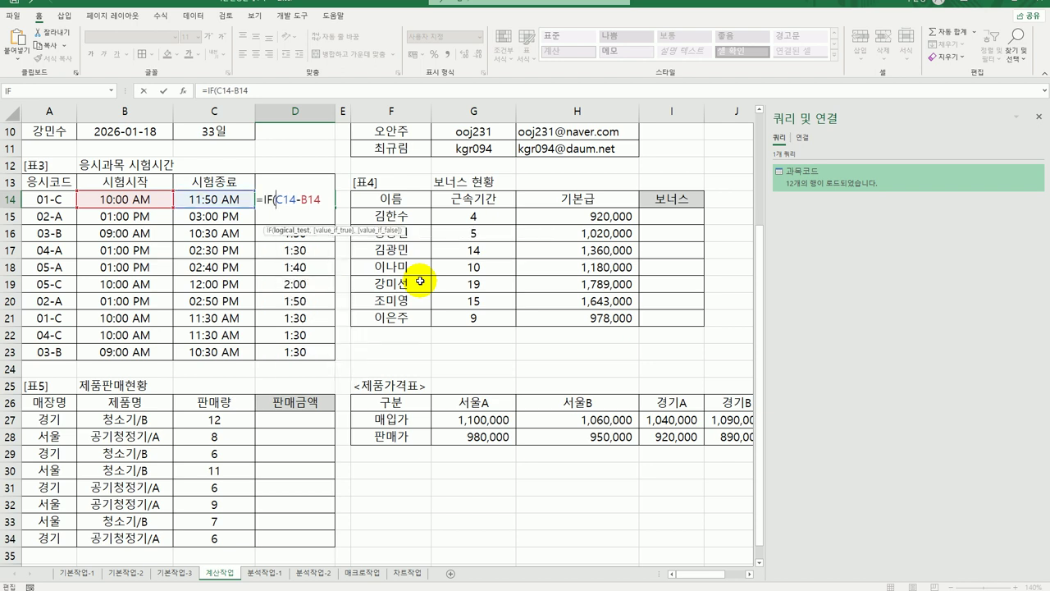
type("righ")
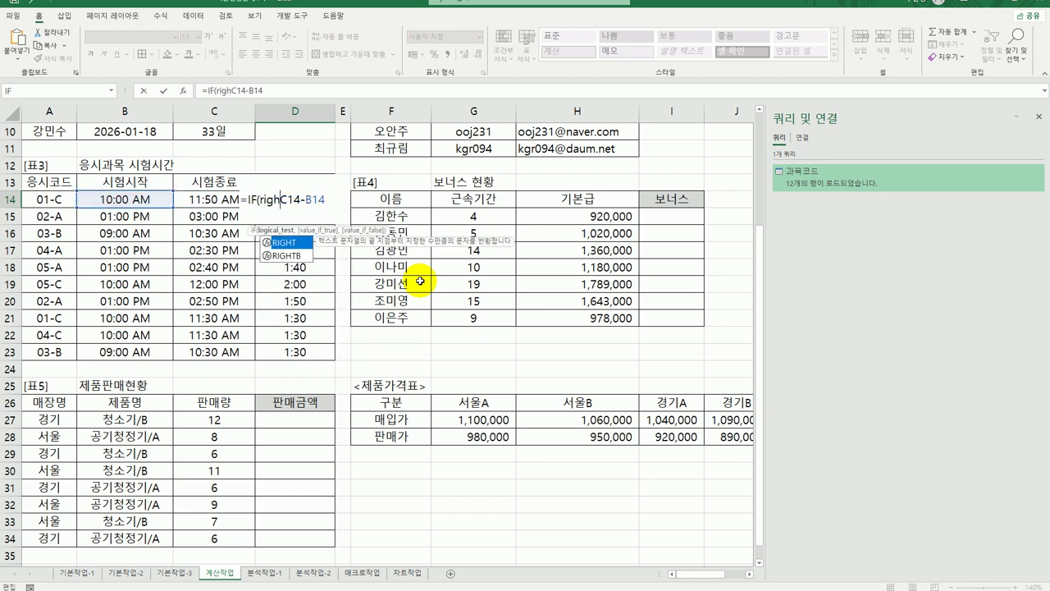
double_click(280, 239)
left_click(51, 200)
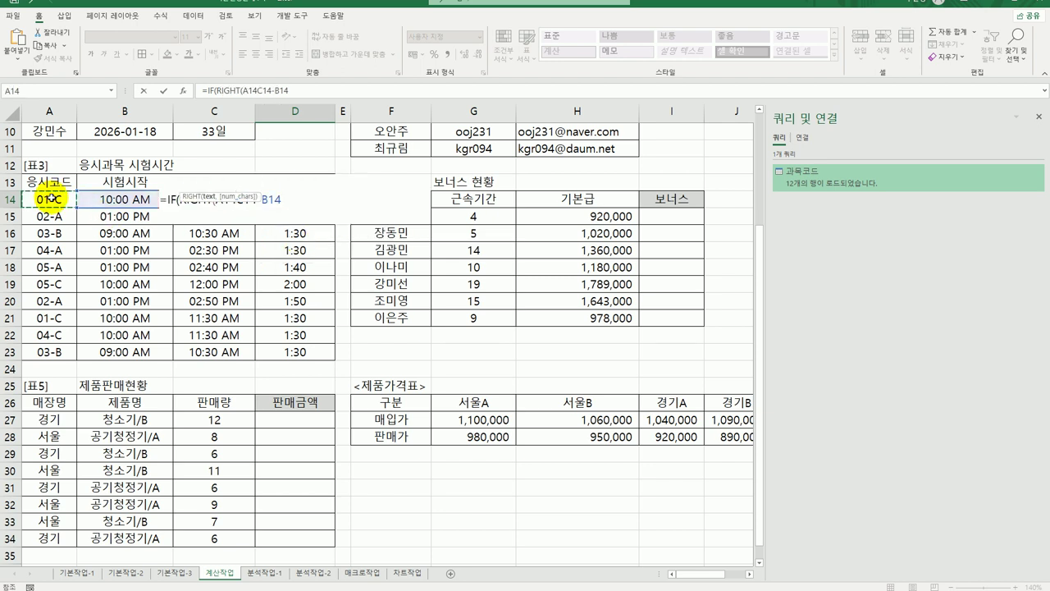
type(",1")
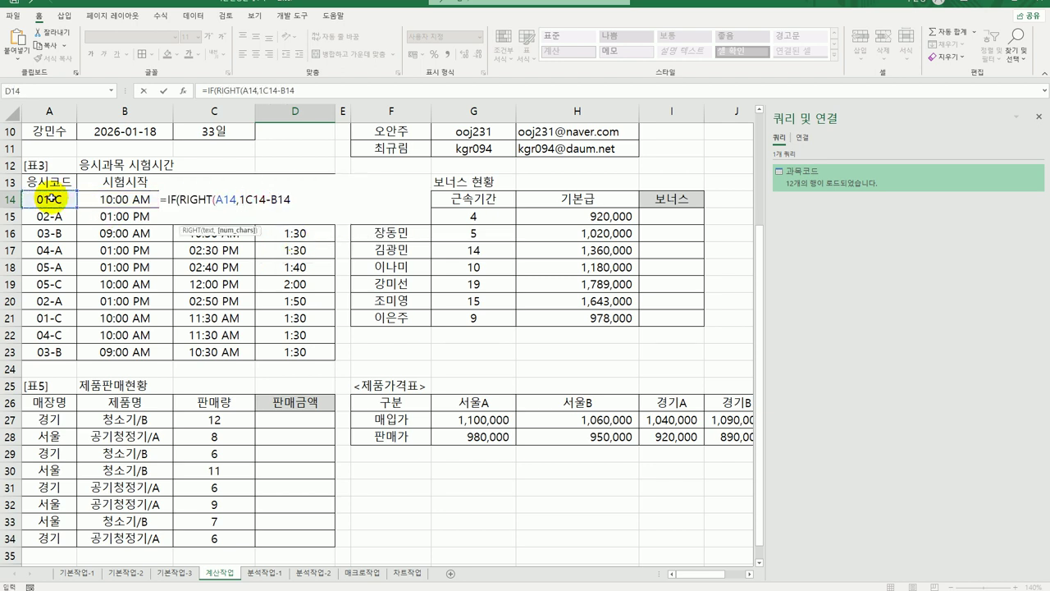
type(")=")
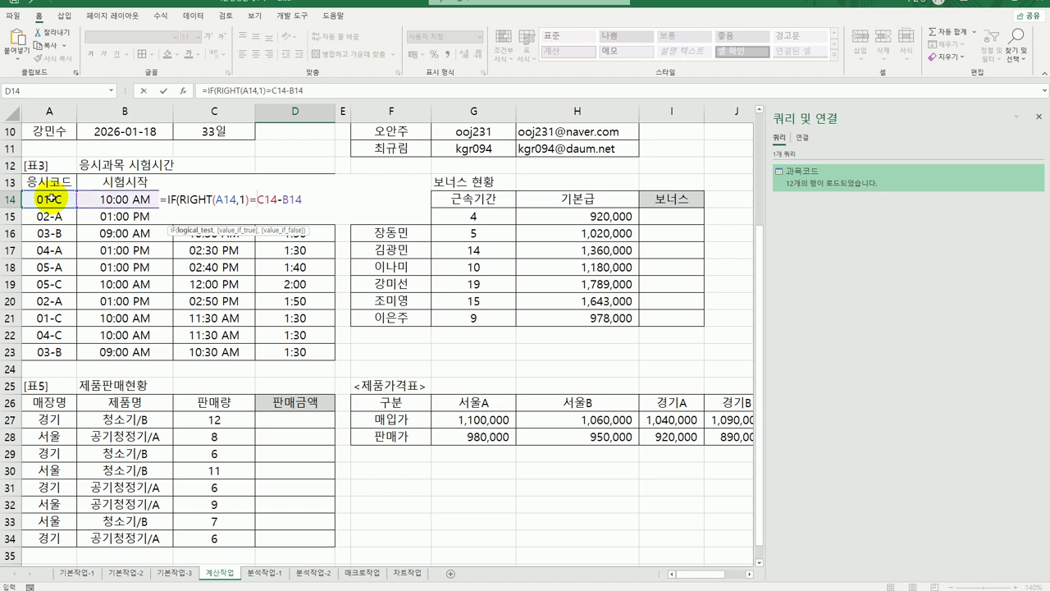
type("\"")
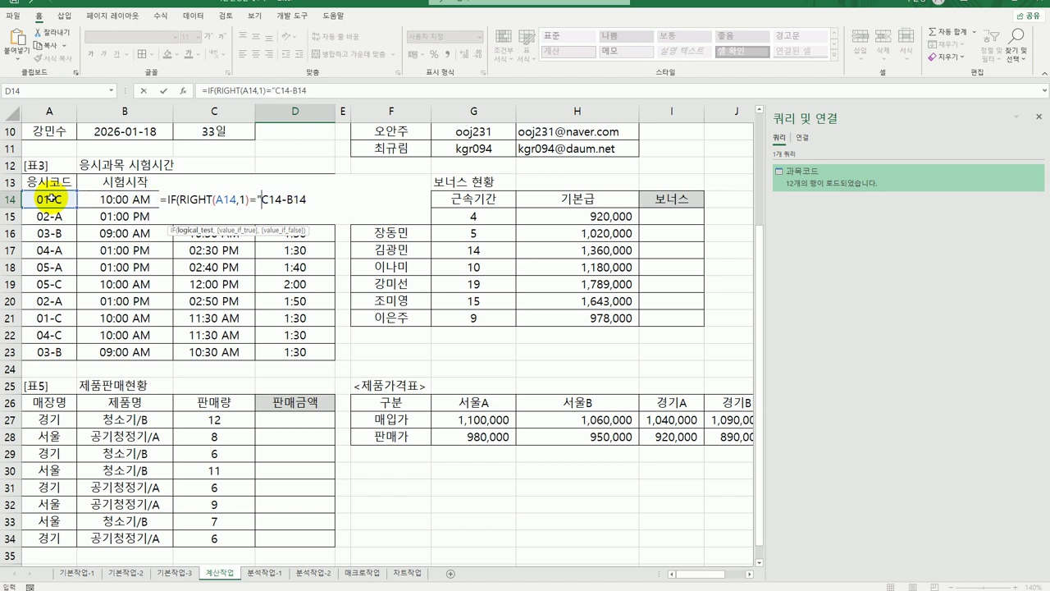
type("B\",")
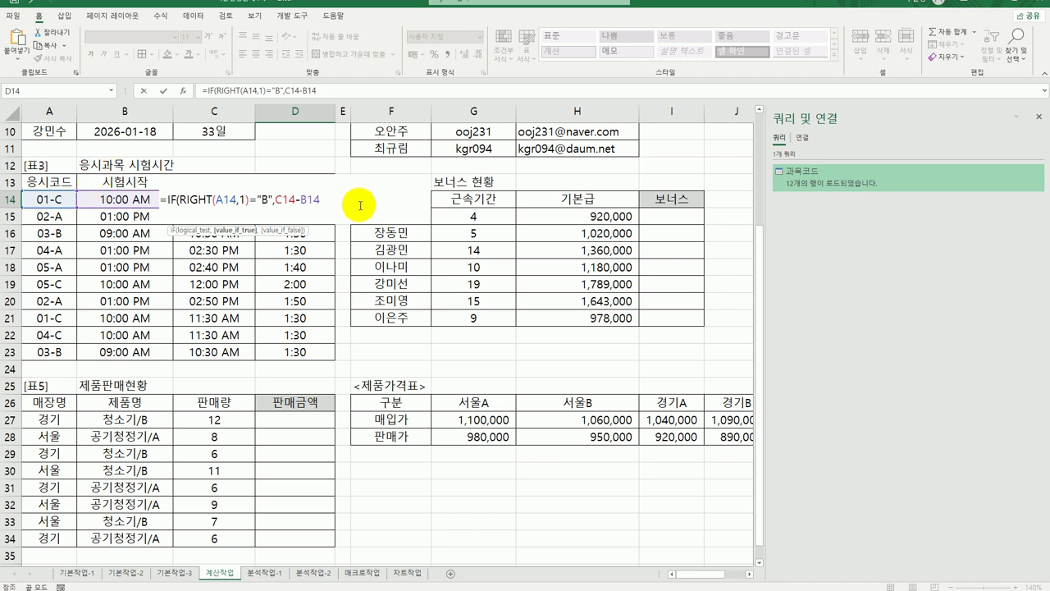
Step: Append +TIME(,10,) to C14-B14 in the D14 formula to add ten minutes
left_click(326, 202)
type("+")
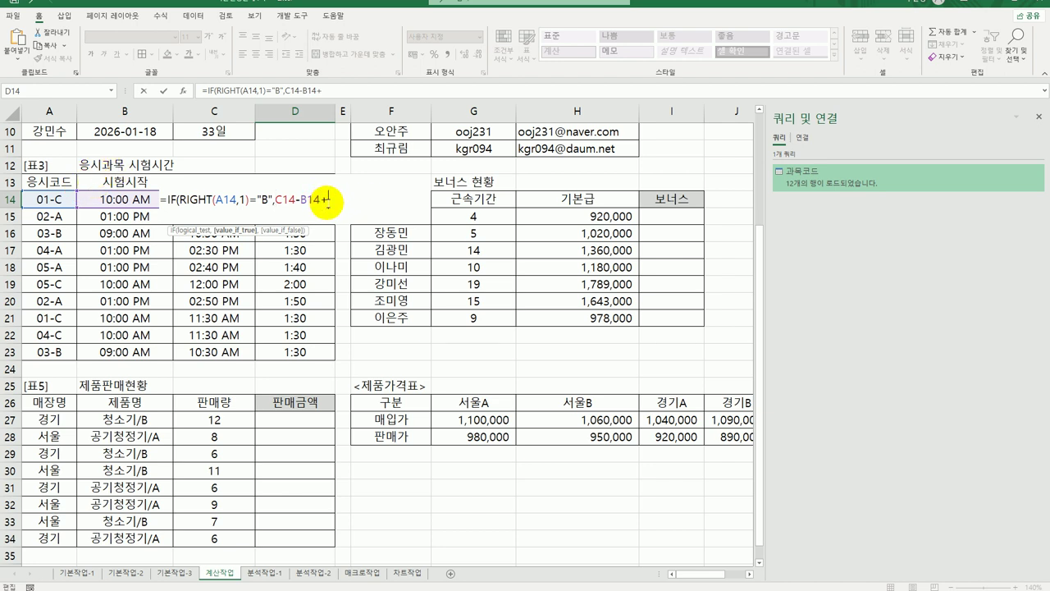
type("time")
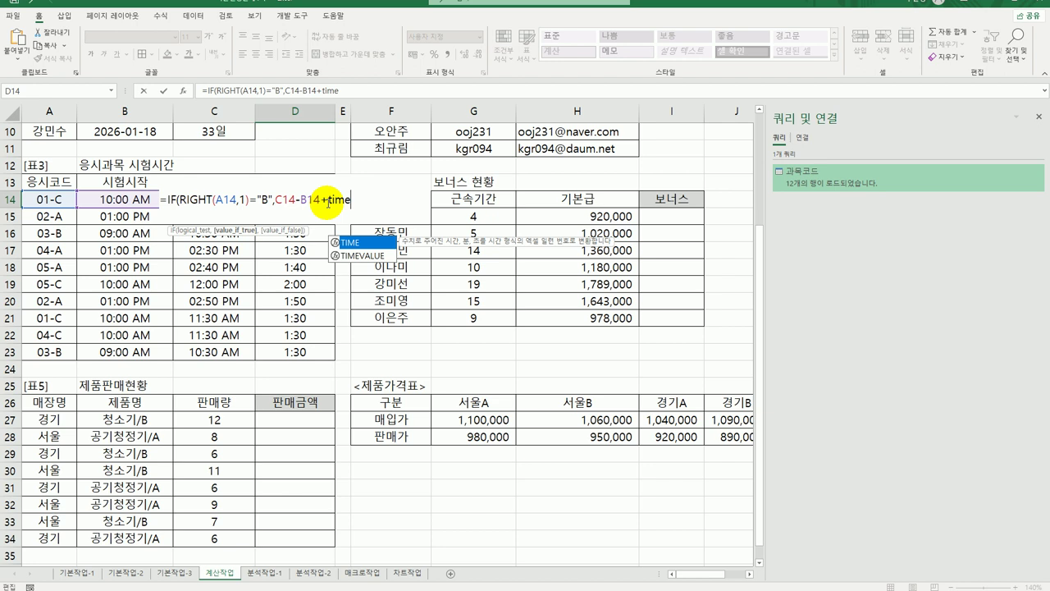
key("Tab")
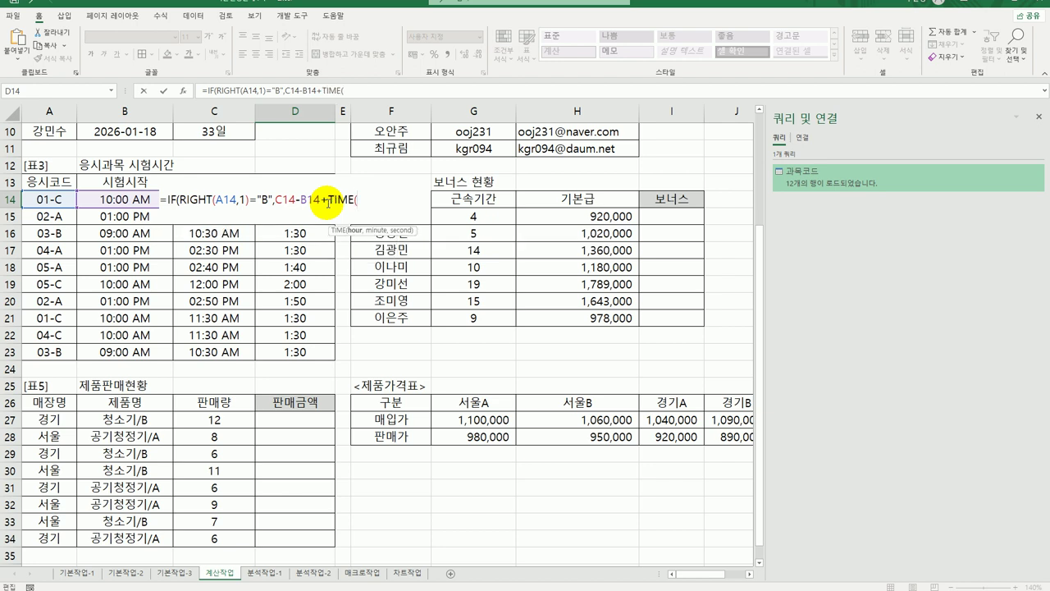
type(",10,)")
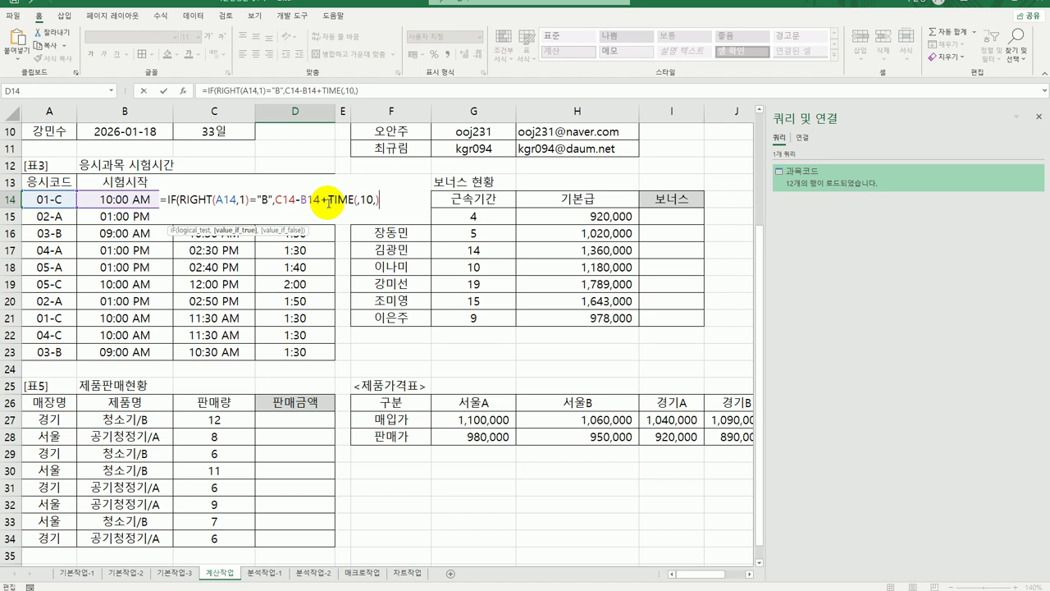
Step: Complete the D14 IF formula with C14-B14 as the value if false and confirm it
double_click(283, 201)
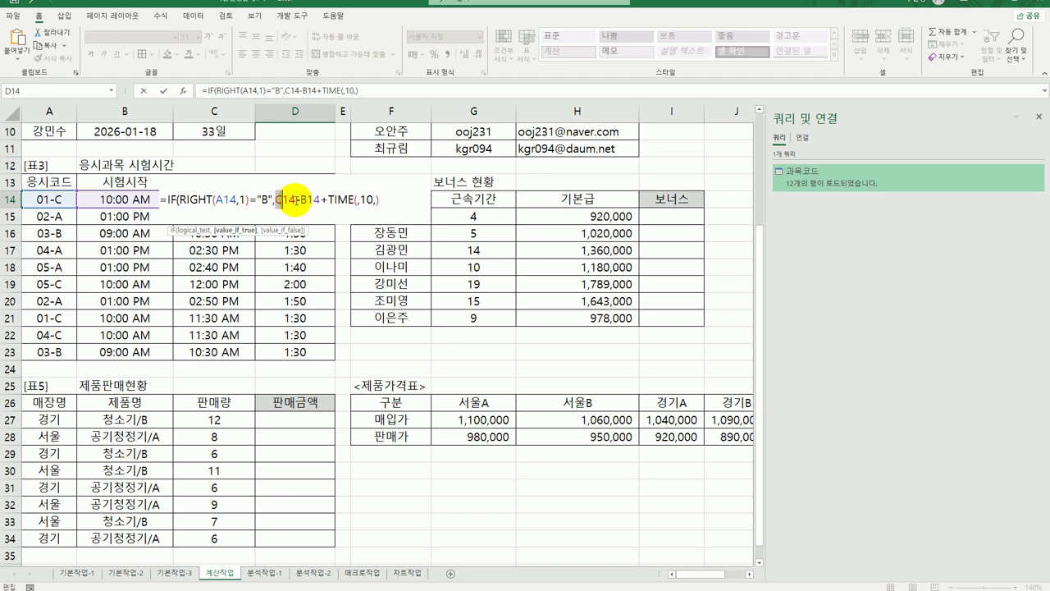
left_click_drag(287, 201, 320, 201)
key("ctrl+c")
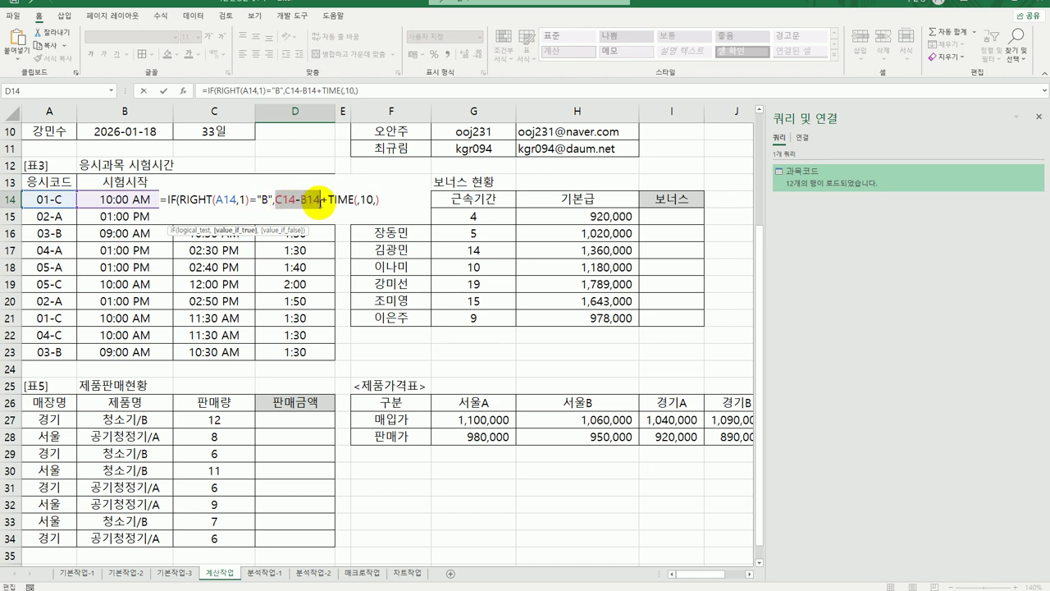
left_click(382, 201)
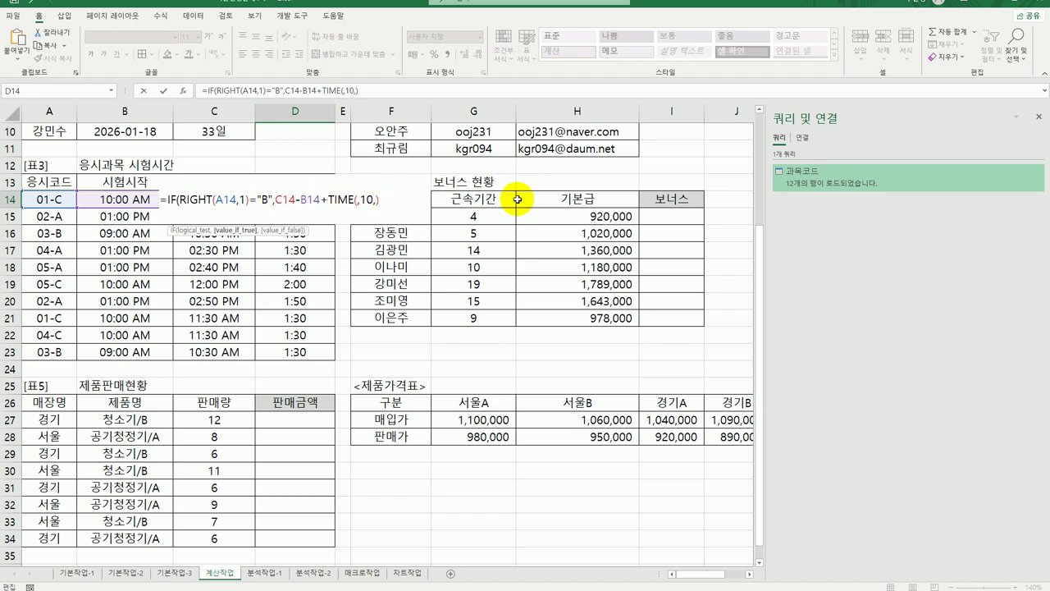
type(",")
key("ctrl+v")
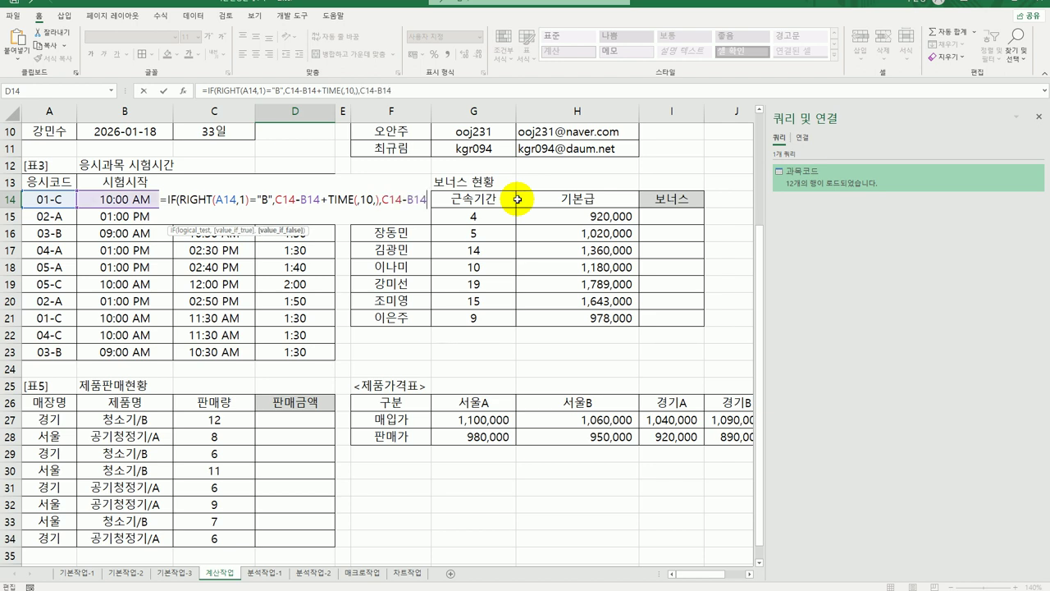
type(")")
key("Return")
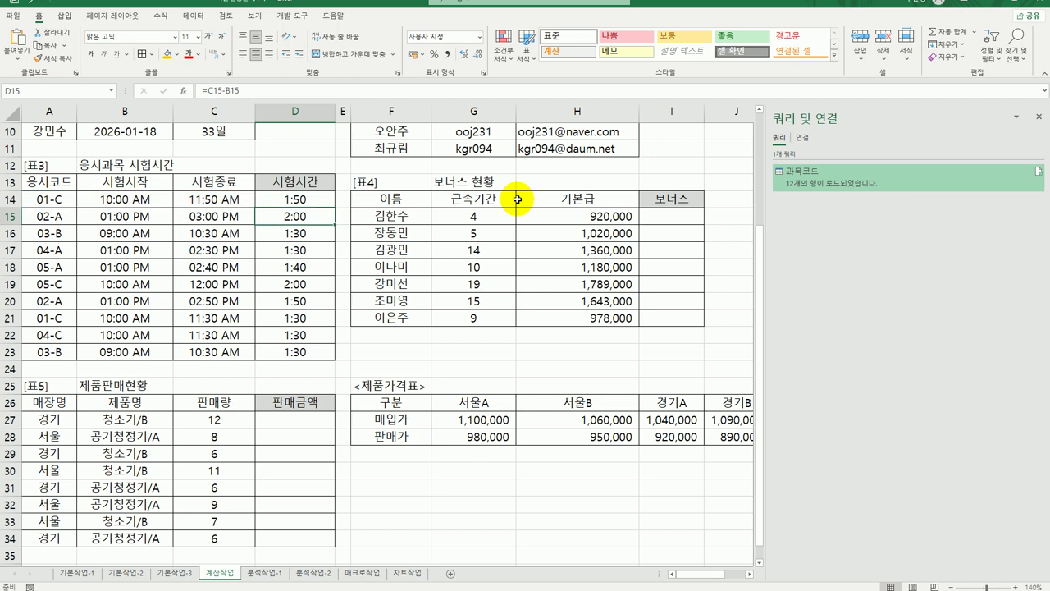
Step: Fill the D14 formula down to D23 in the 시험시간 column of 표3
left_click(324, 201)
left_click_drag(335, 207, 336, 358)
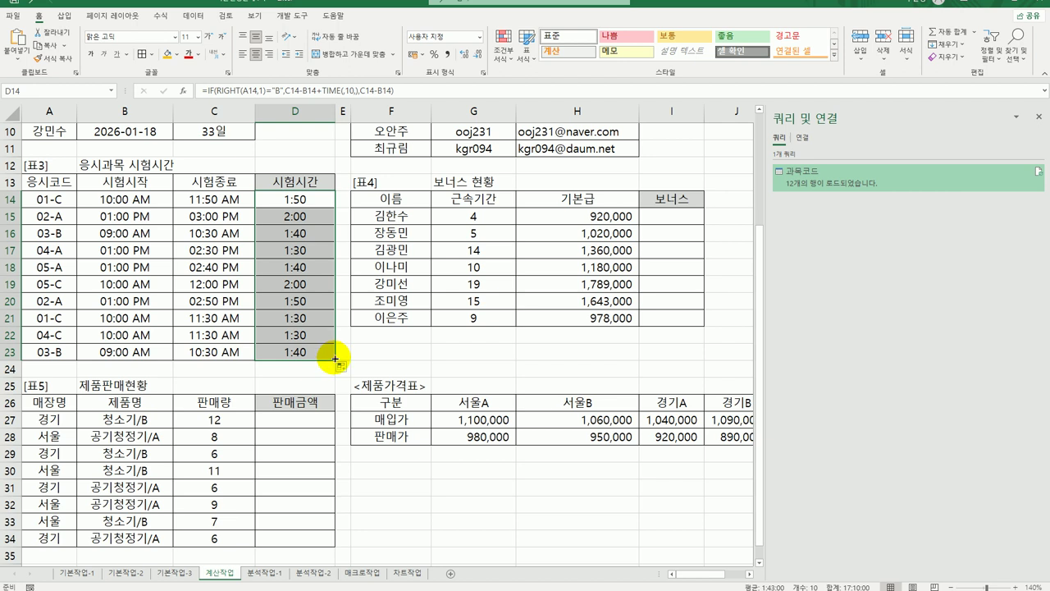
left_click(332, 356)
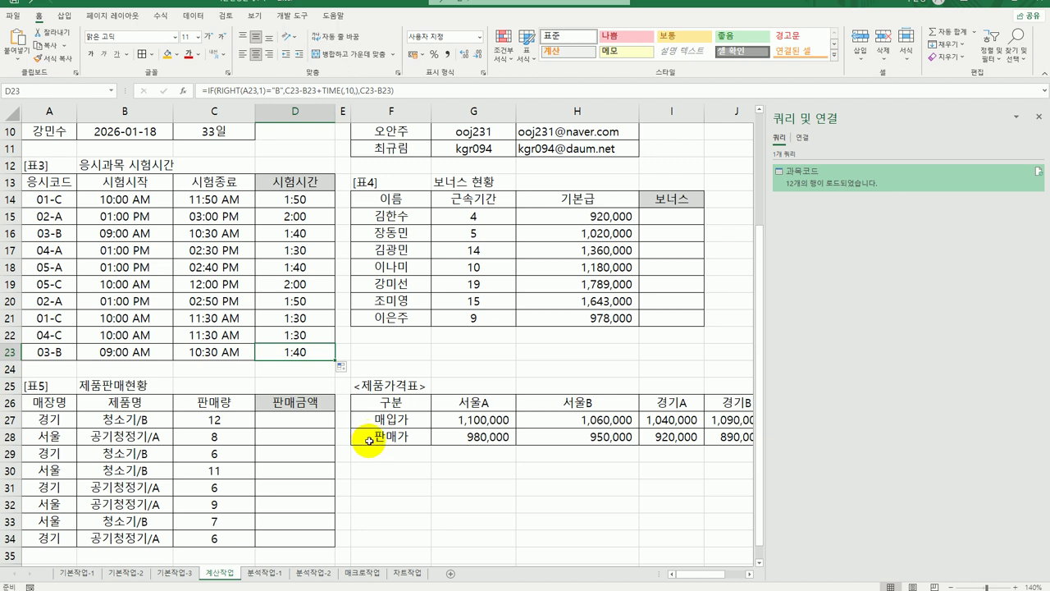
Step: Close the queries and connections pane and check the 기준표 range K16:L19 against the 근속기간 in G15
left_click(672, 211)
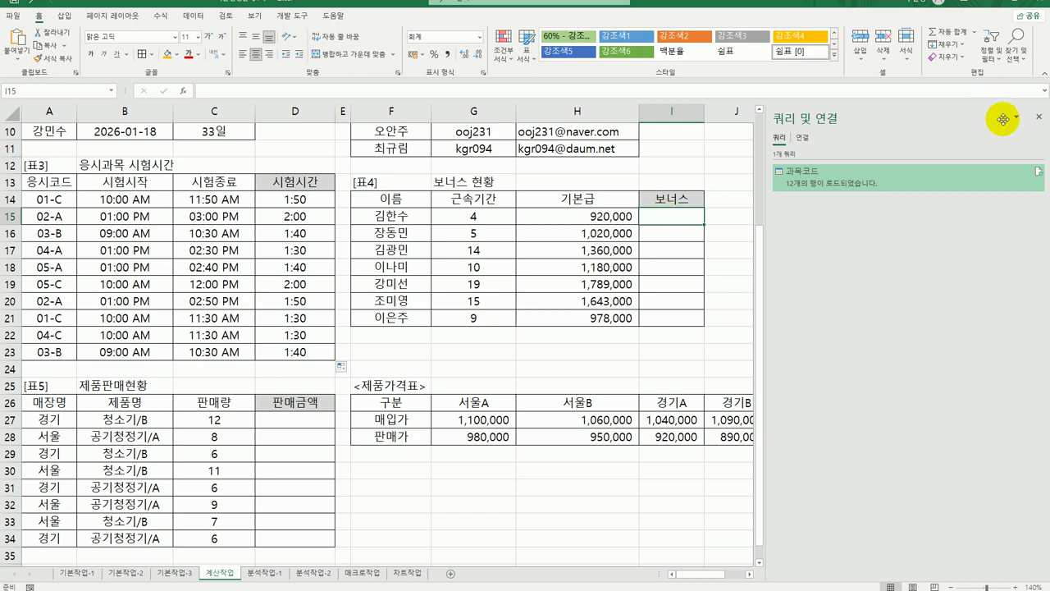
left_click(1039, 117)
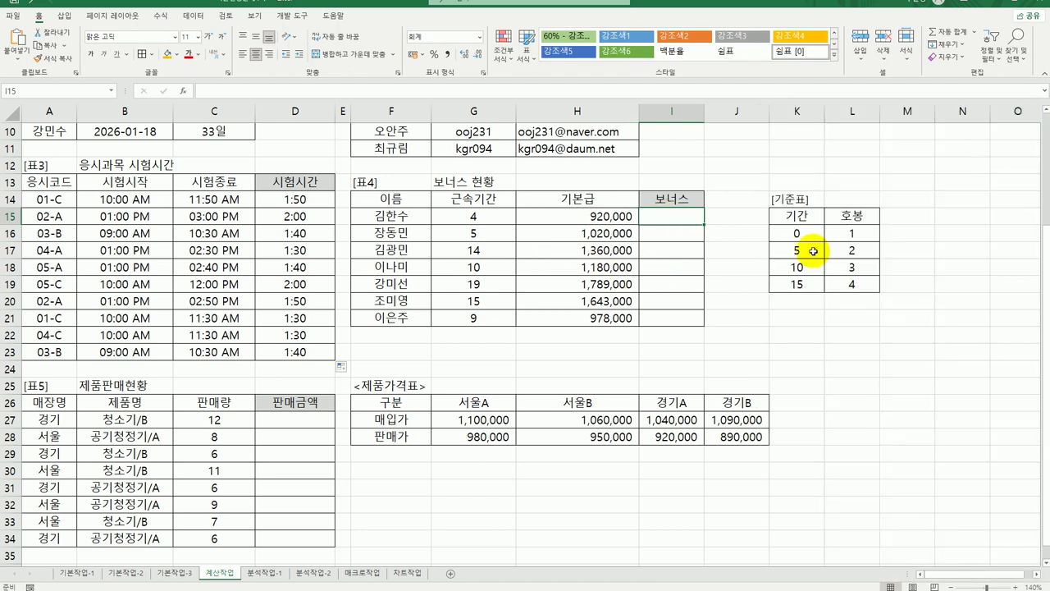
left_click_drag(796, 234, 846, 285)
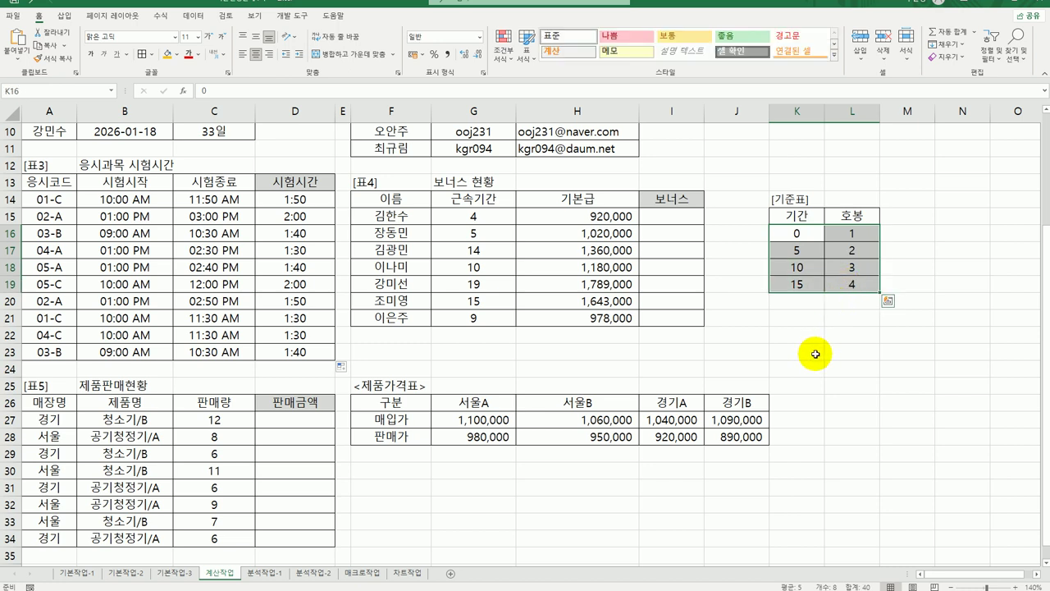
left_click(497, 218)
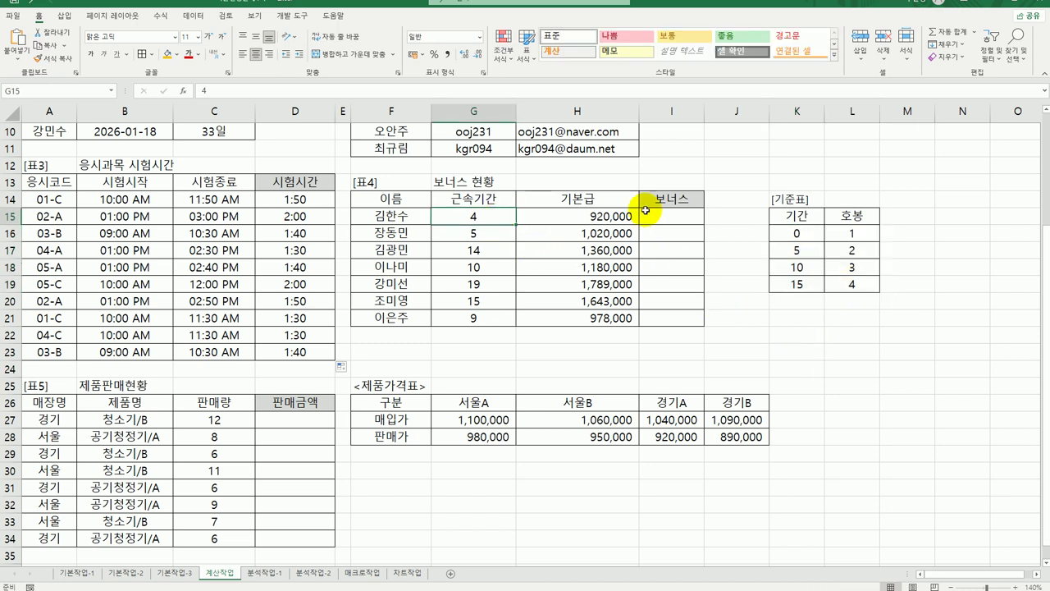
left_click(674, 217)
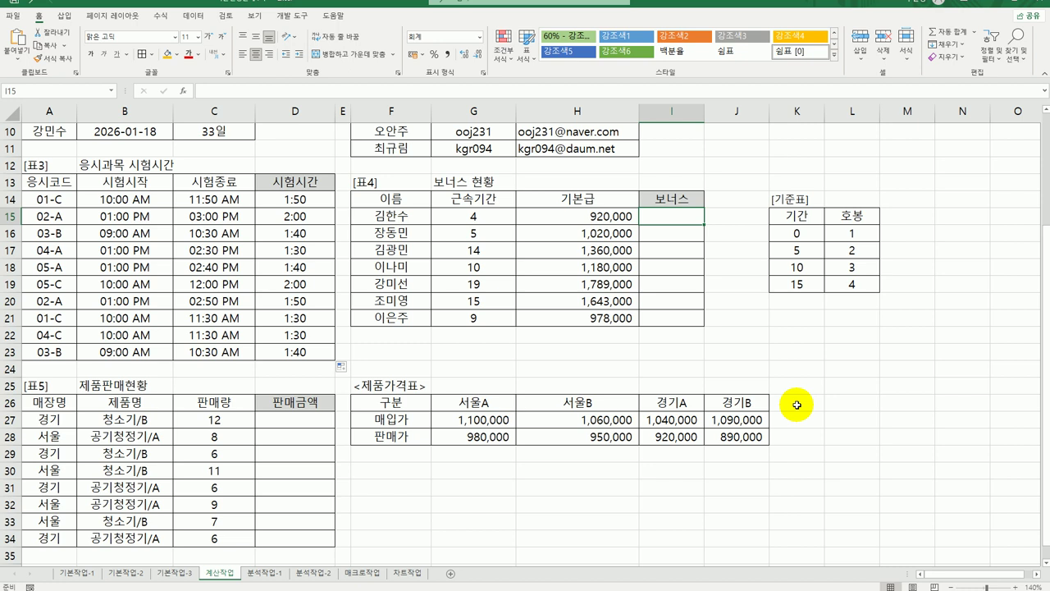
Step: Start a MATCH formula in I15, the first 보너스 cell of 표4, and open its function arguments
type("=")
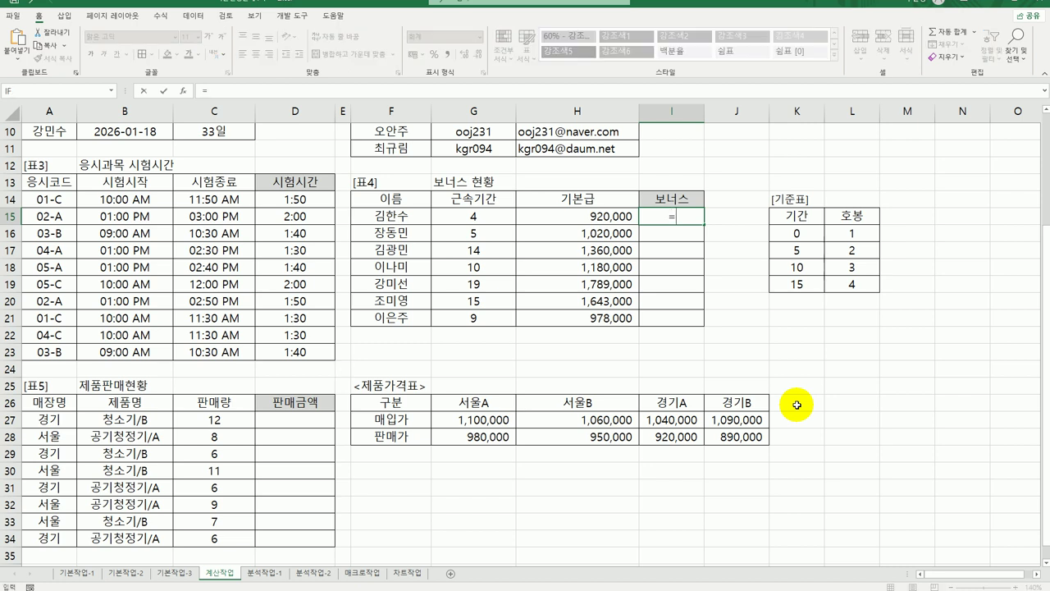
type("ms")
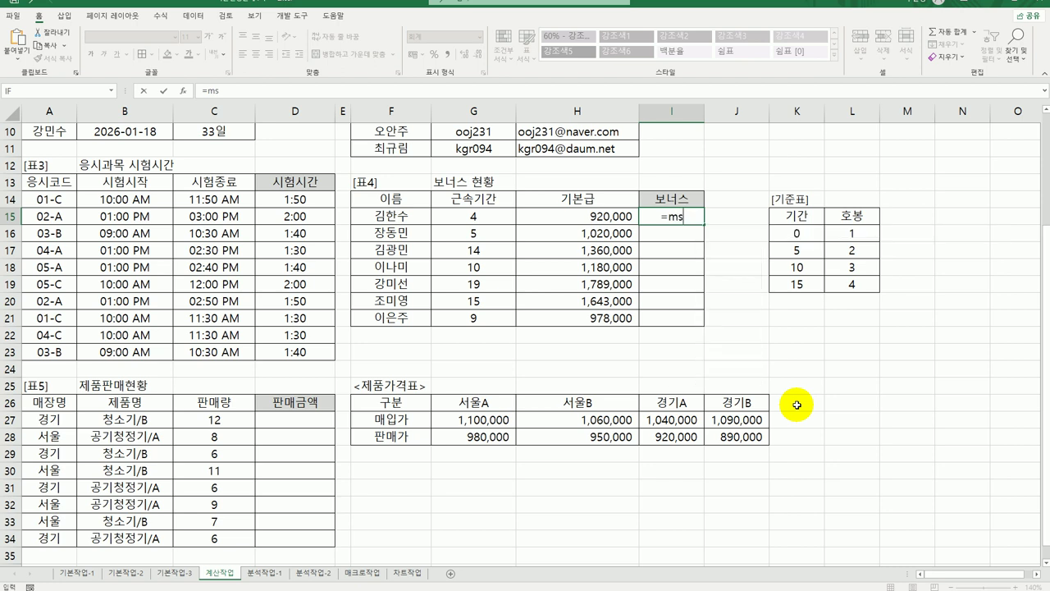
key("BackSpace")
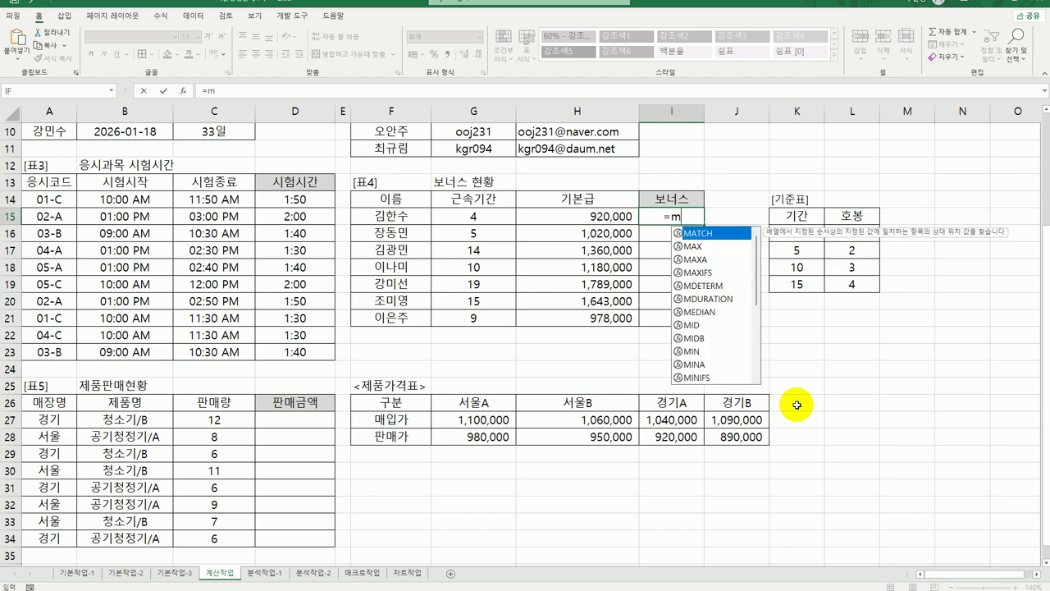
double_click(739, 236)
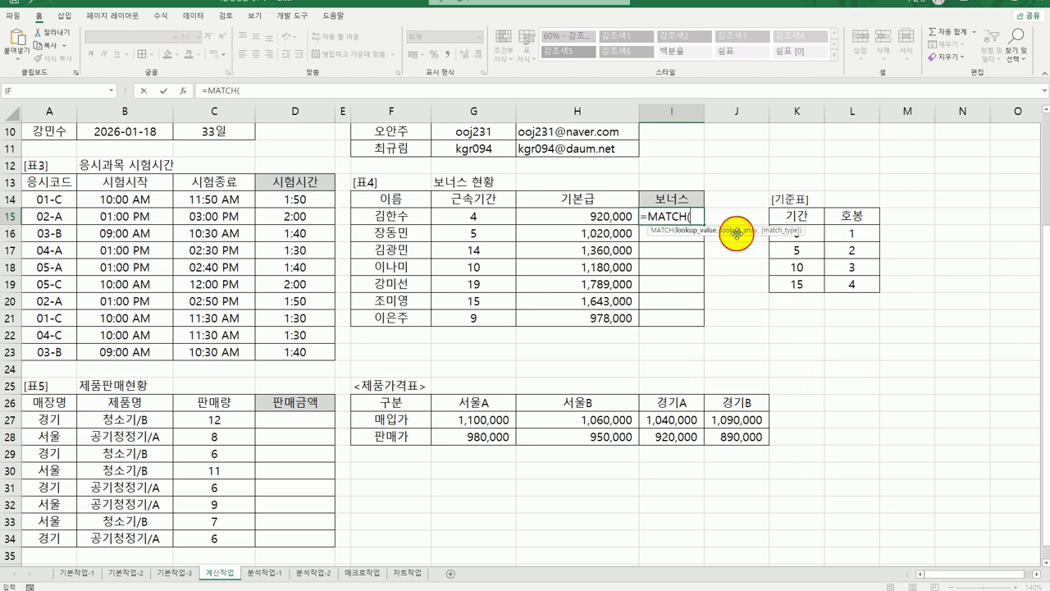
left_click(189, 91)
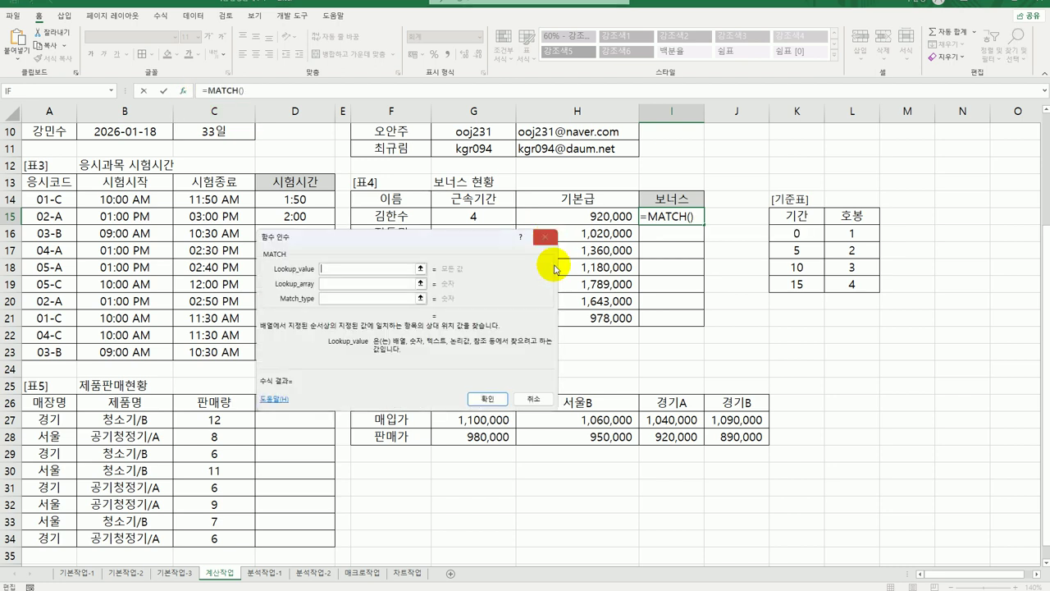
Step: Set MATCH's Lookup_value to G15, Lookup_array to $K$16:$K$19 and Match_type to 1, and accept the formula
left_click_drag(463, 240, 455, 330)
left_click(488, 218)
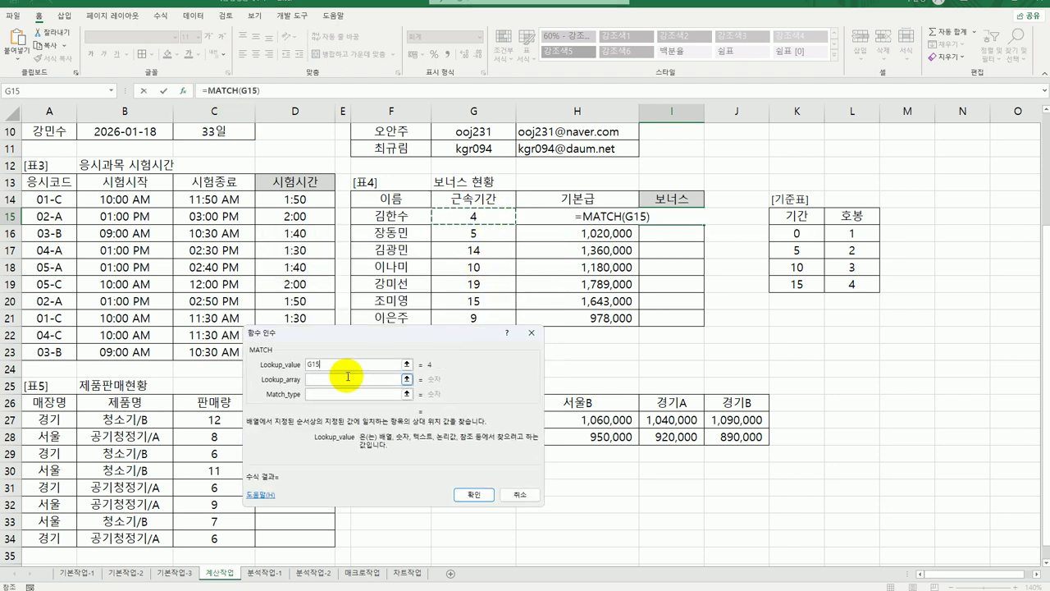
left_click(345, 380)
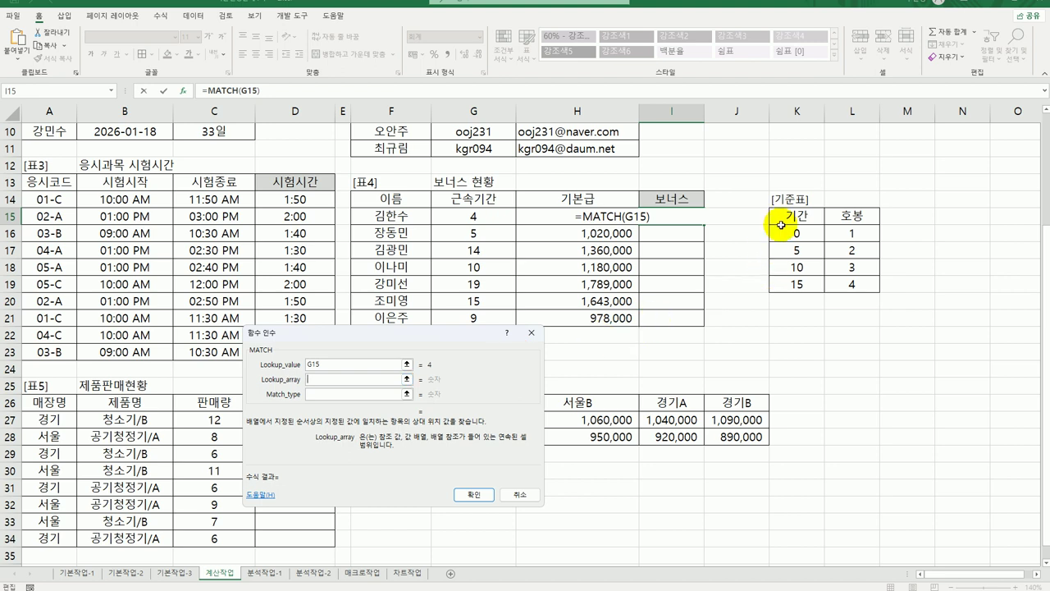
left_click_drag(789, 234, 789, 283)
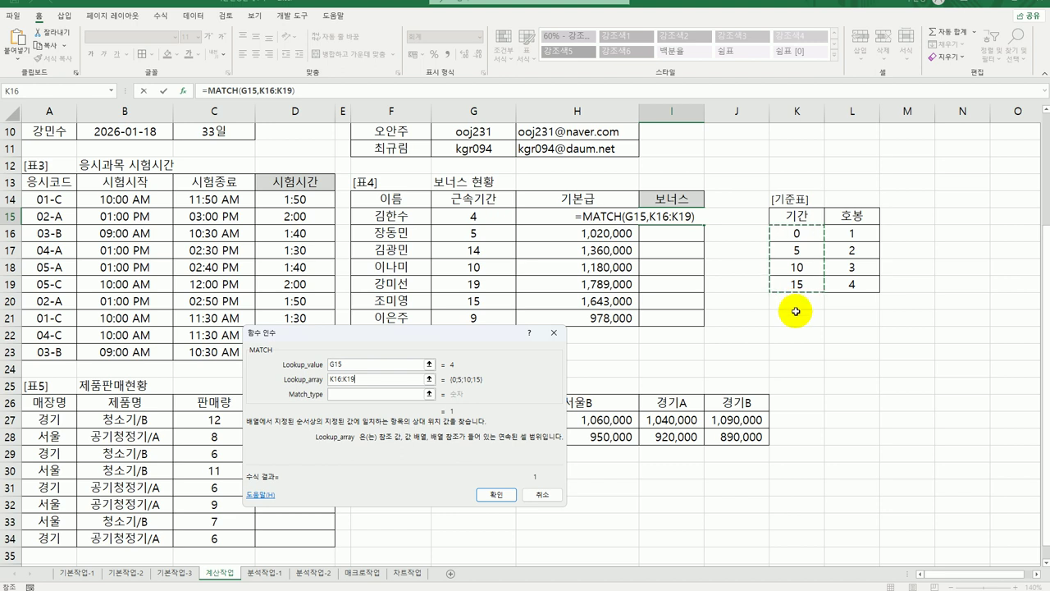
key("F4")
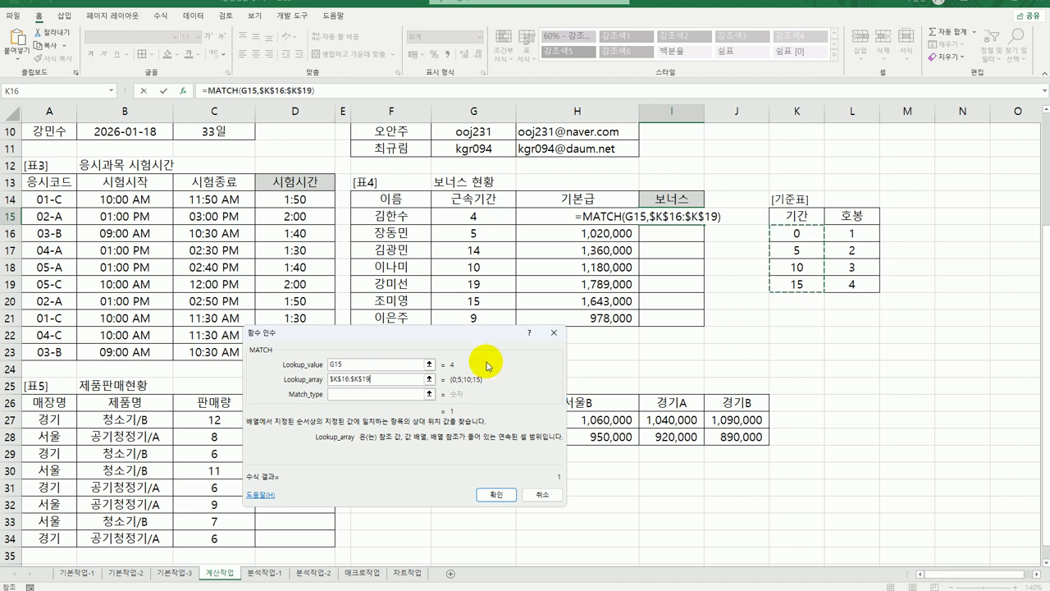
left_click(391, 393)
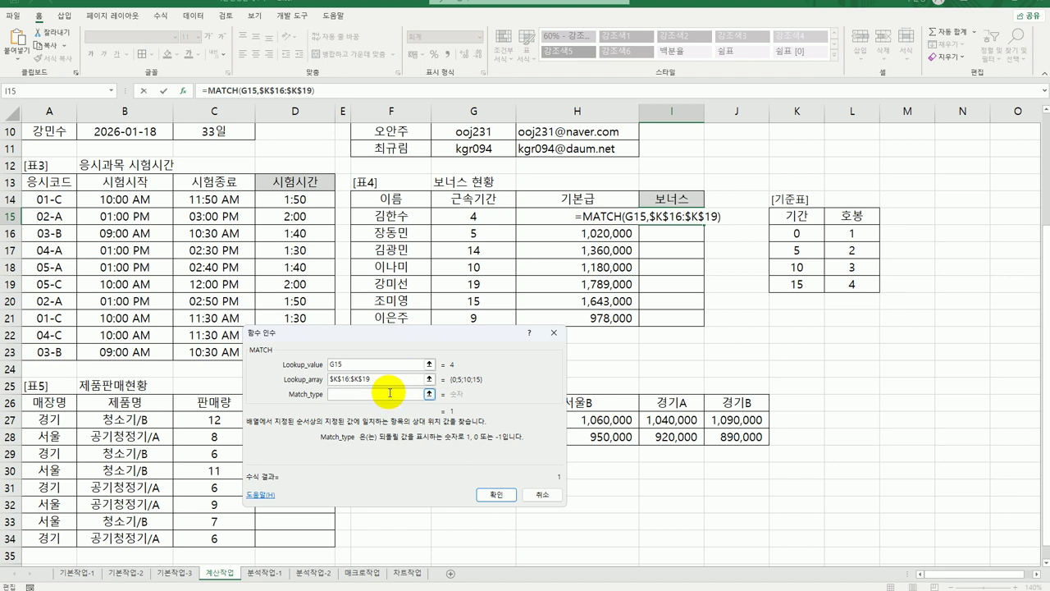
type("1")
left_click(496, 494)
Step: Append *100000 to the MATCH formula in I15
double_click(696, 215)
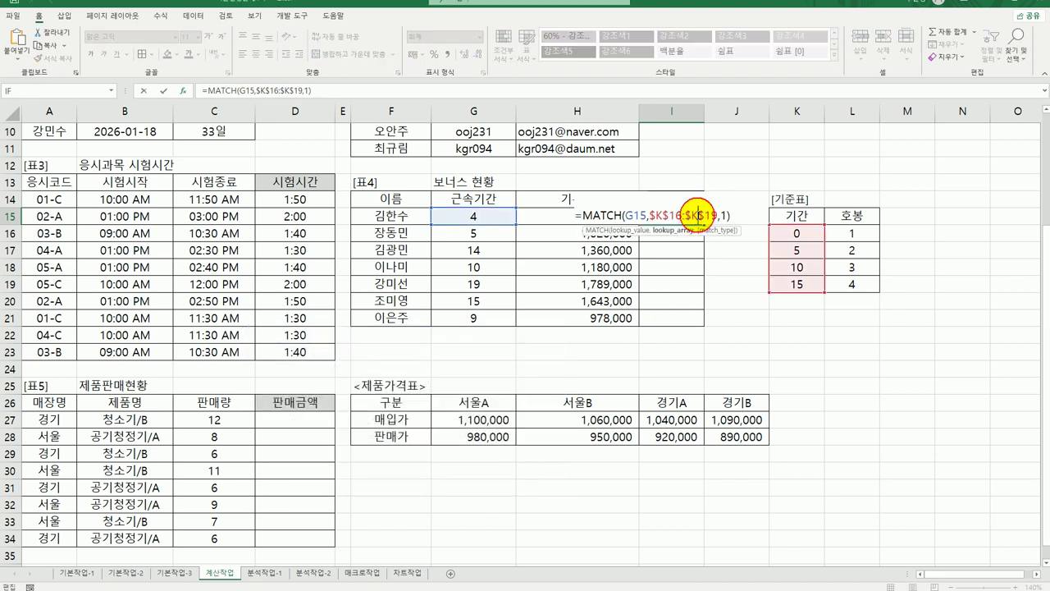
type("*")
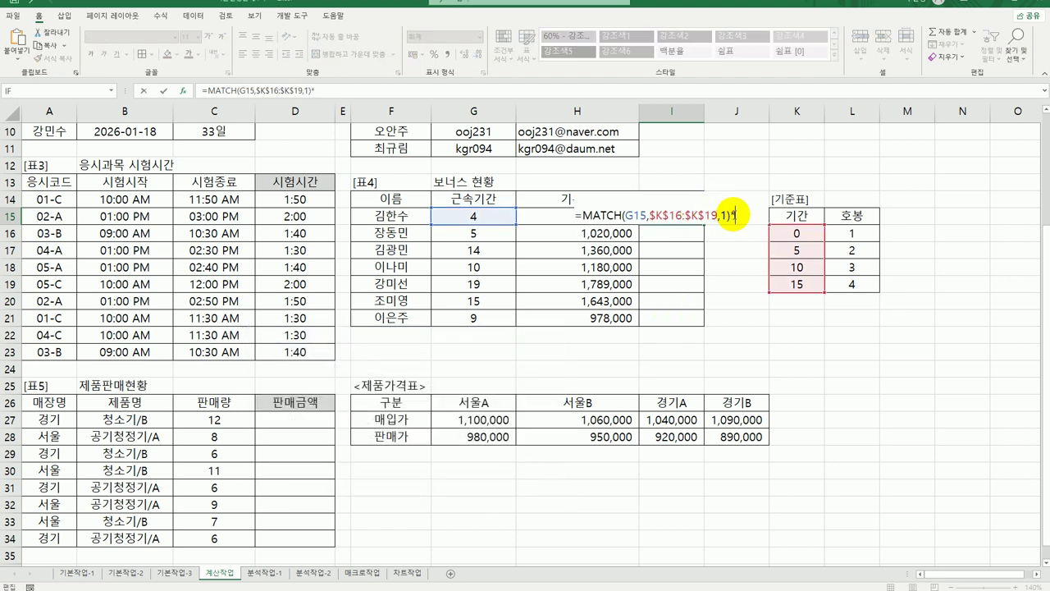
type("100000")
key("Return")
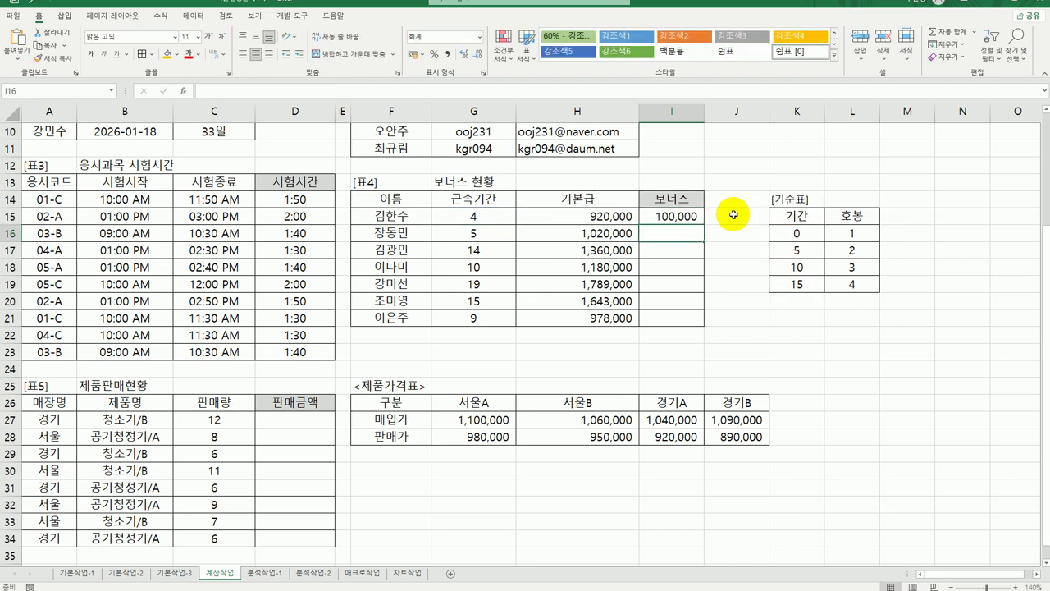
Step: Fill the I15 bonus formula down to I21
left_click(698, 217)
left_click_drag(704, 225, 697, 320)
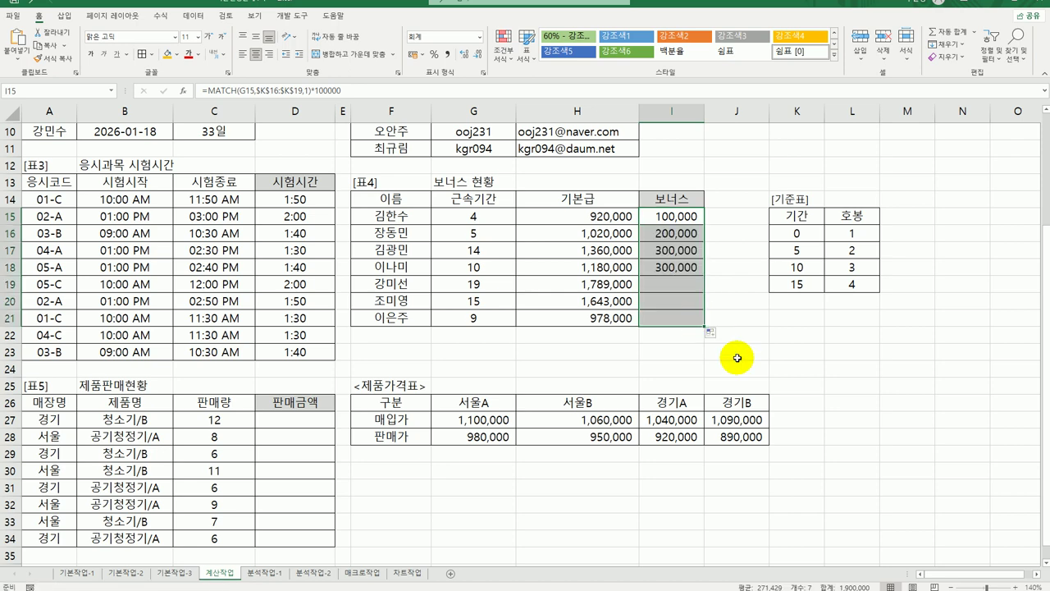
left_click(674, 318)
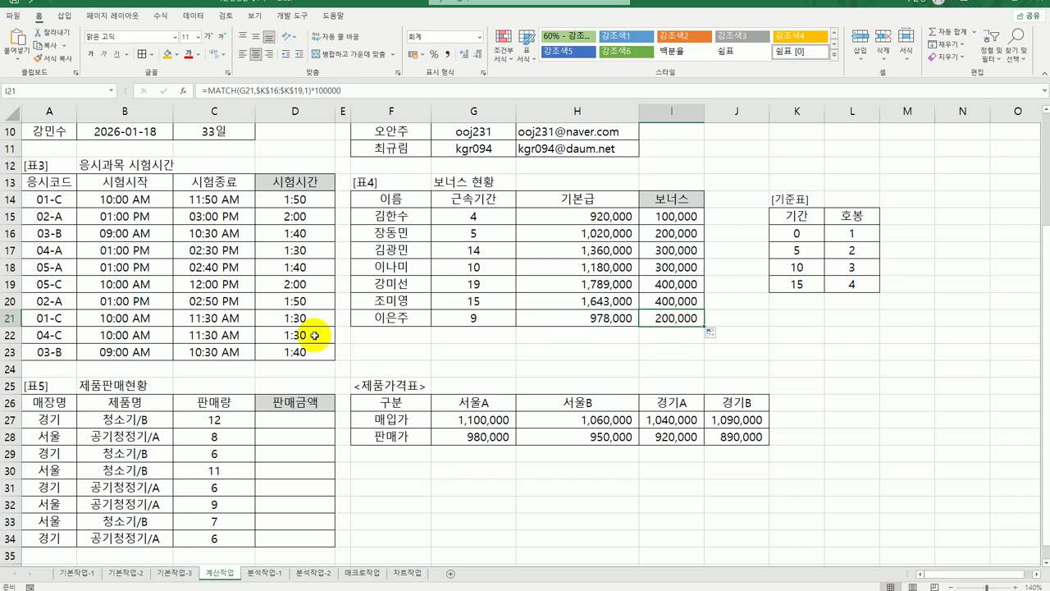
Step: Check the 서울A heading in the 제품가격표 and start a formula in D27, the first 판매금액 cell of 표5
left_click(287, 420)
scroll(581, 544, "down", 1)
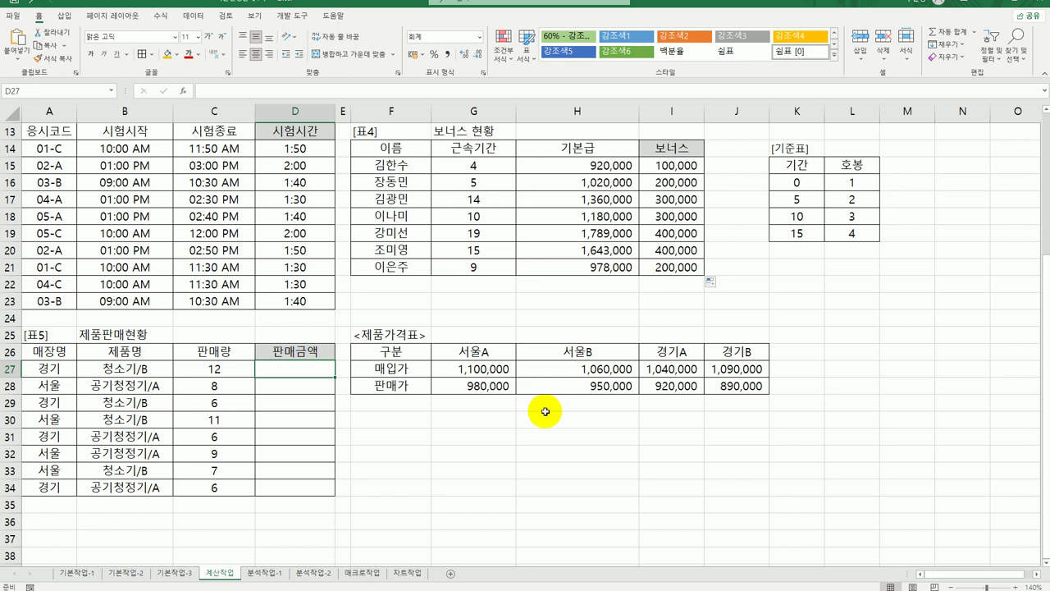
left_click(484, 352)
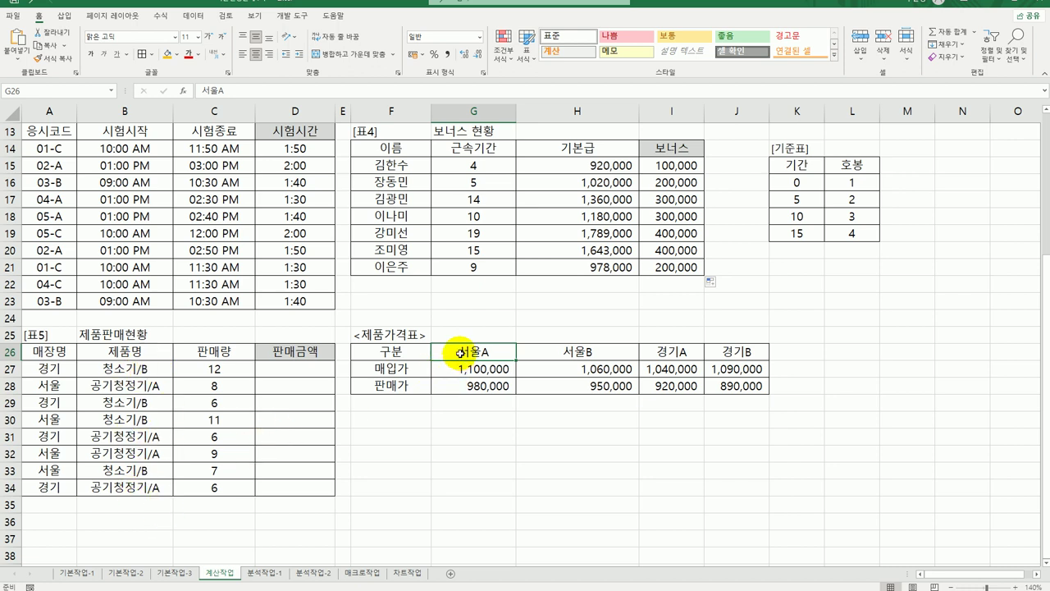
left_click(284, 368)
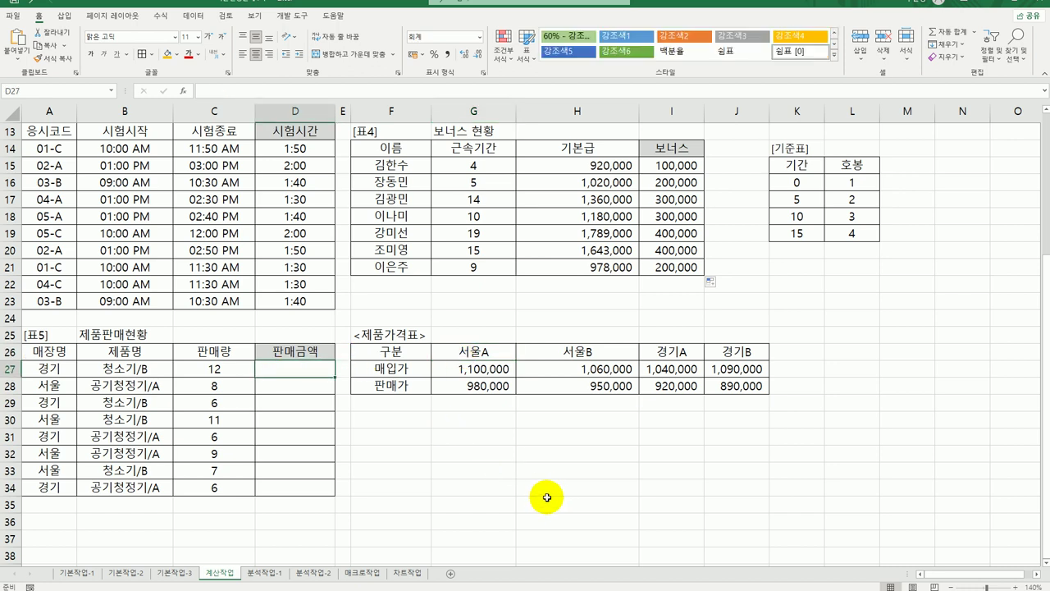
type("=")
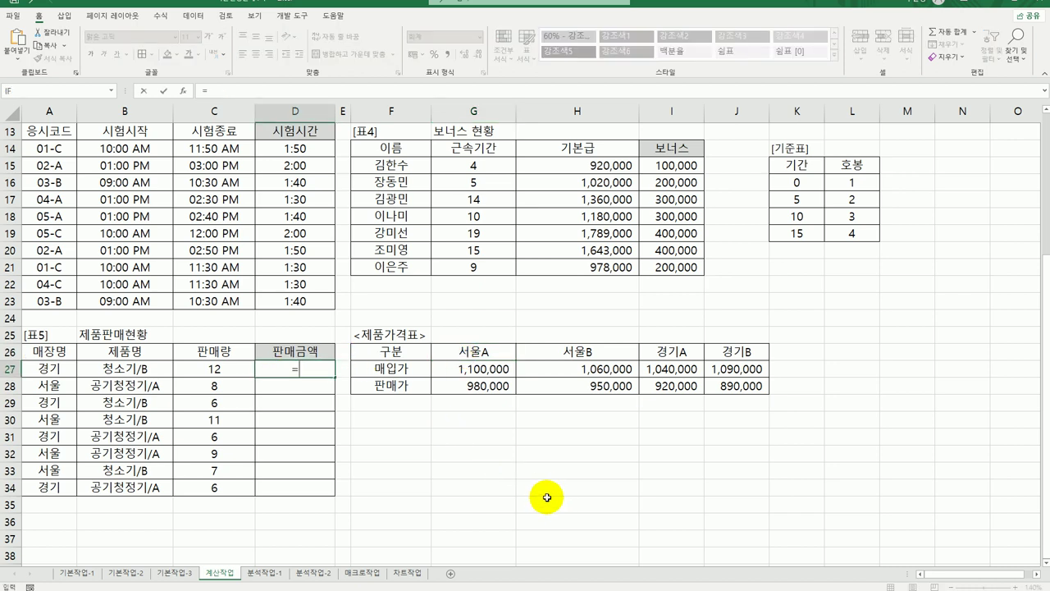
key("Left")
key("Left")
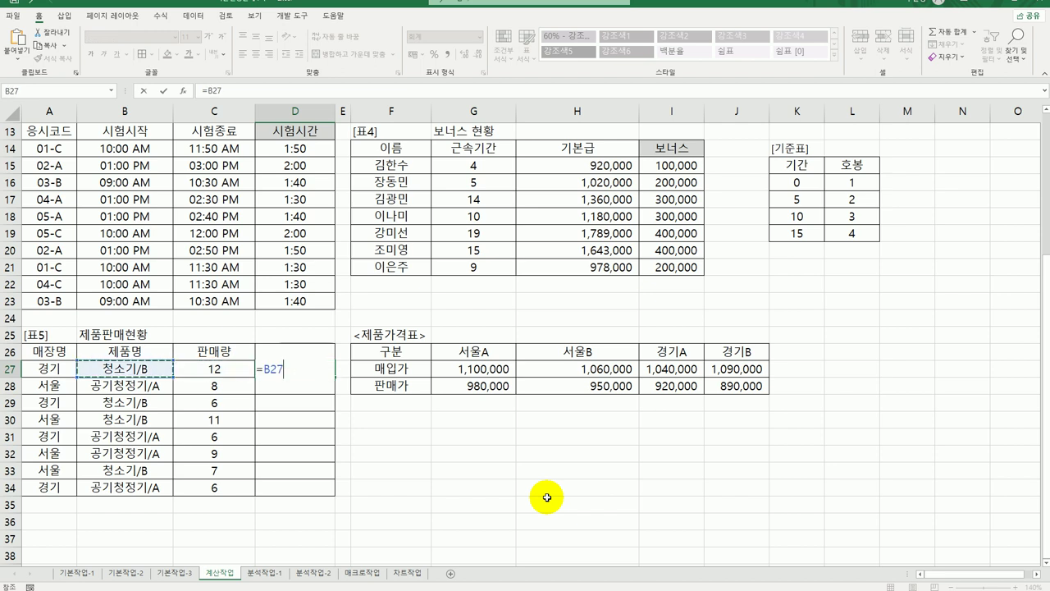
key("Right")
key("Right")
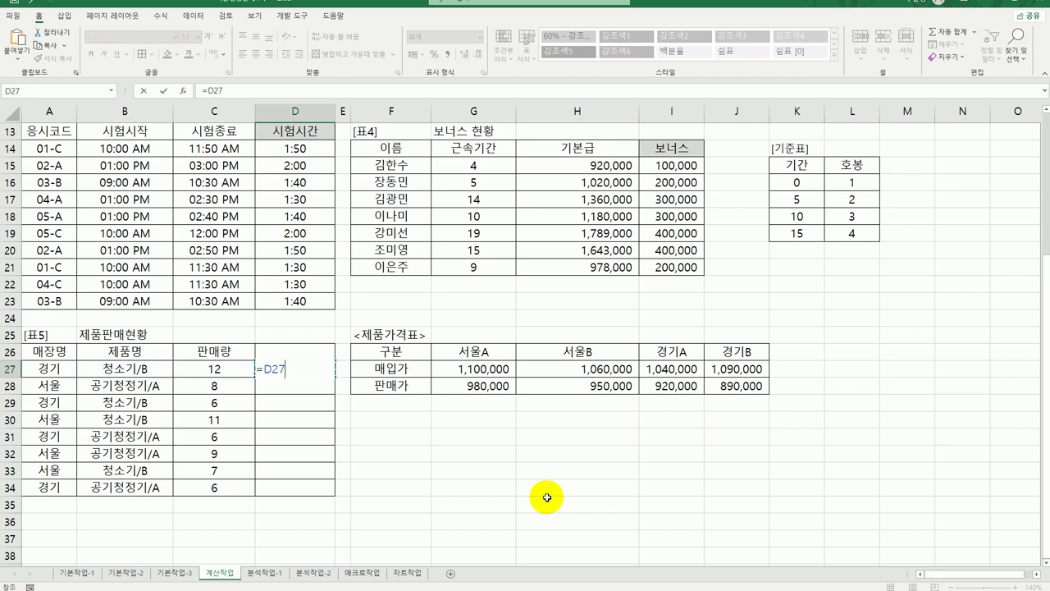
key("BackSpace")
key("BackSpace")
key("BackSpace")
Step: Enter =RIGHT(B27,1) in D27 to extract the product letter, and fill the formula down to D34
type("ri")
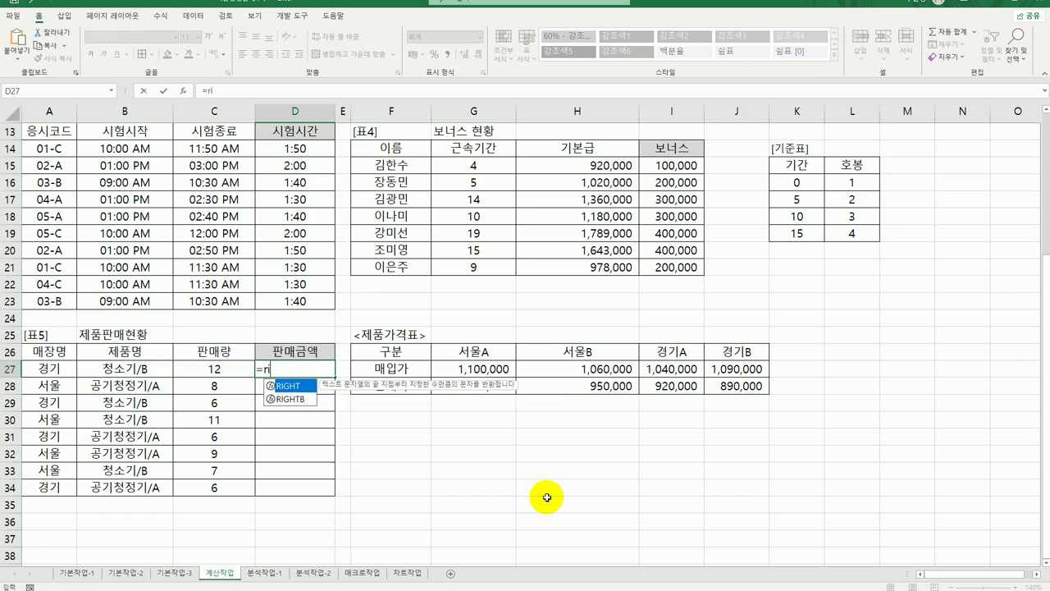
key("Tab")
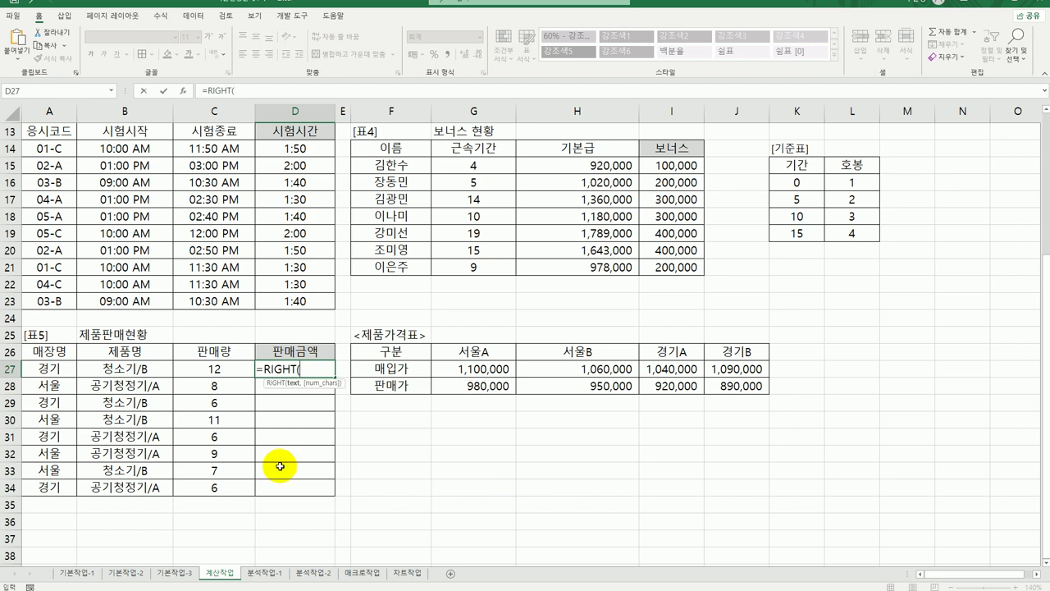
left_click(160, 369)
type(",")
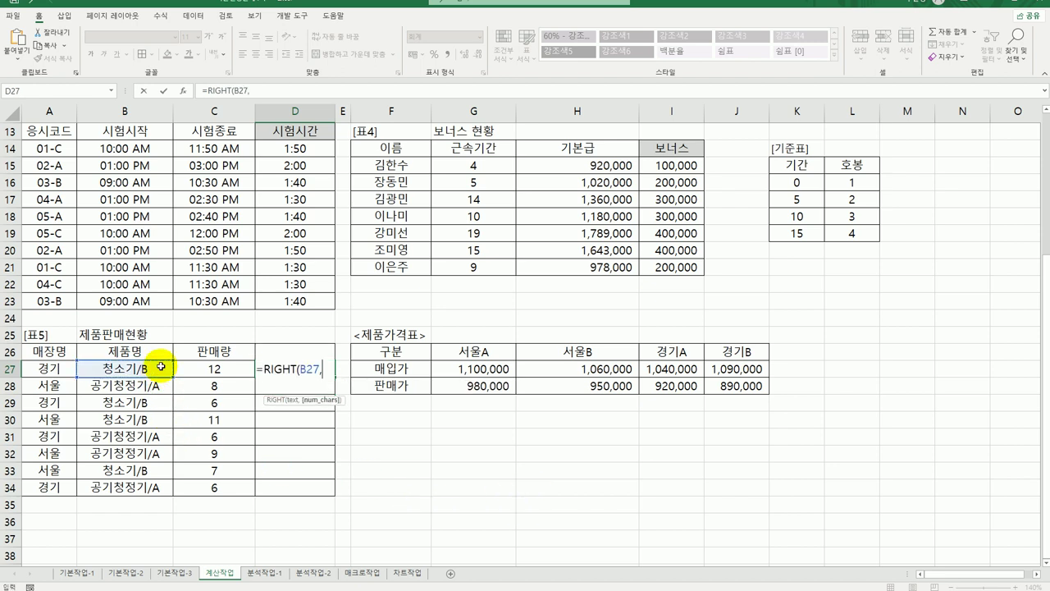
type("1)")
key("Return")
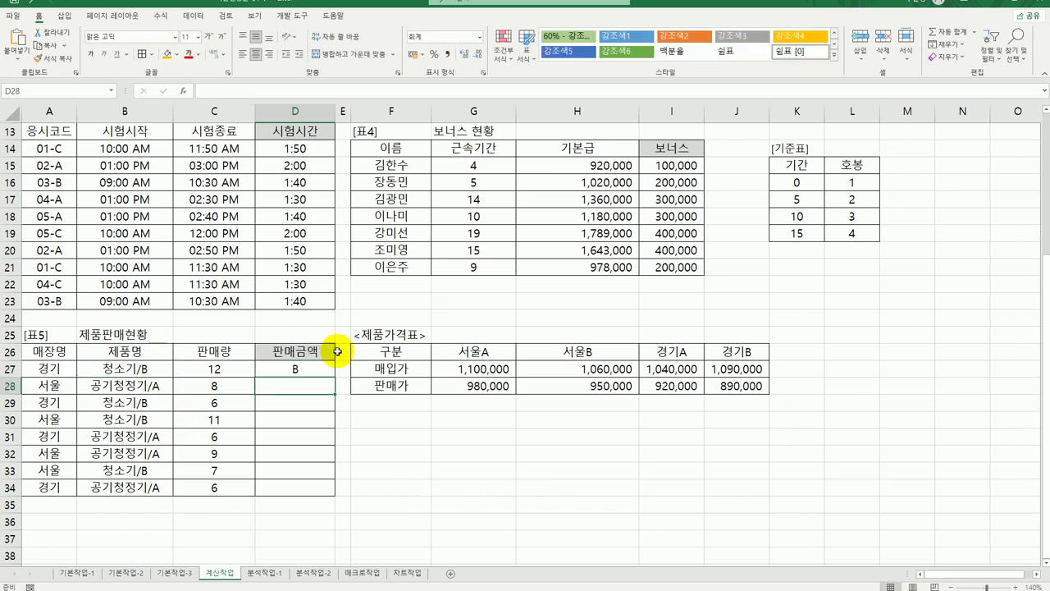
left_click(297, 367)
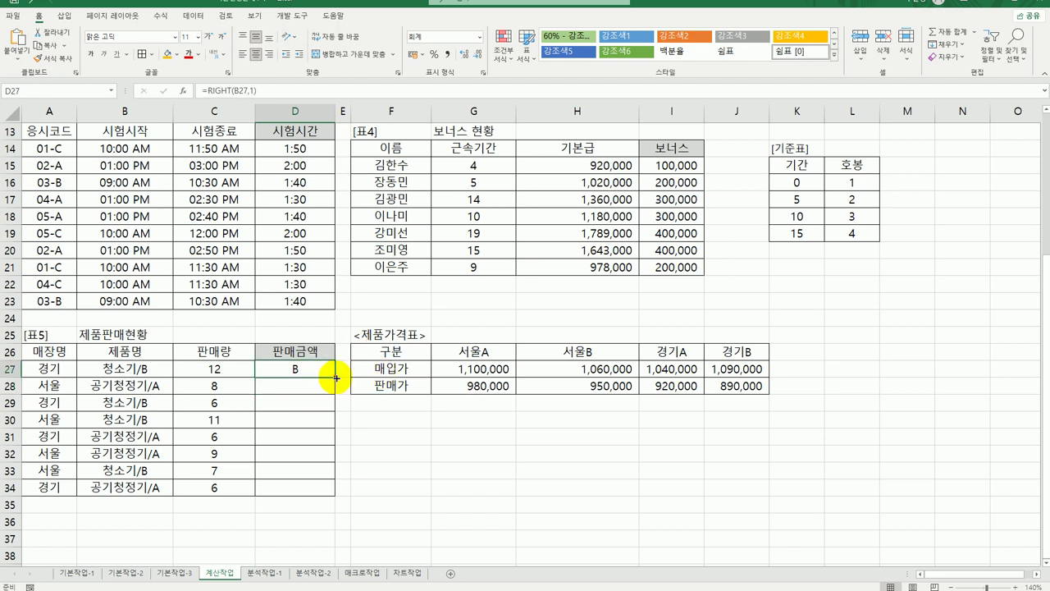
left_click_drag(335, 377, 335, 495)
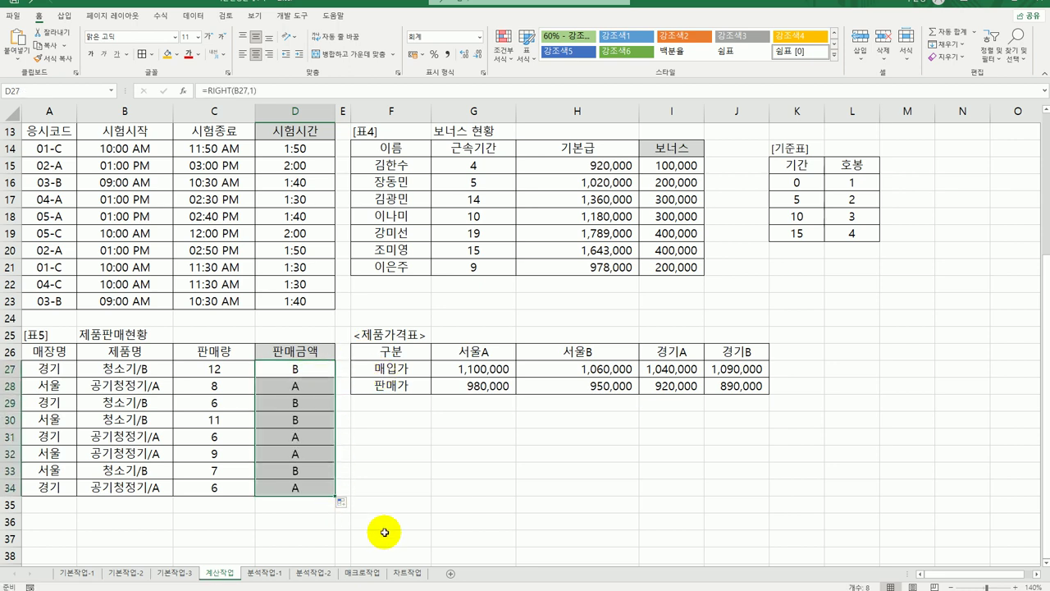
Step: Join the store name in front of the D27 formula as =A27&RIGHT(B27,1) and fill it down to D34
left_click(278, 370)
double_click(276, 368)
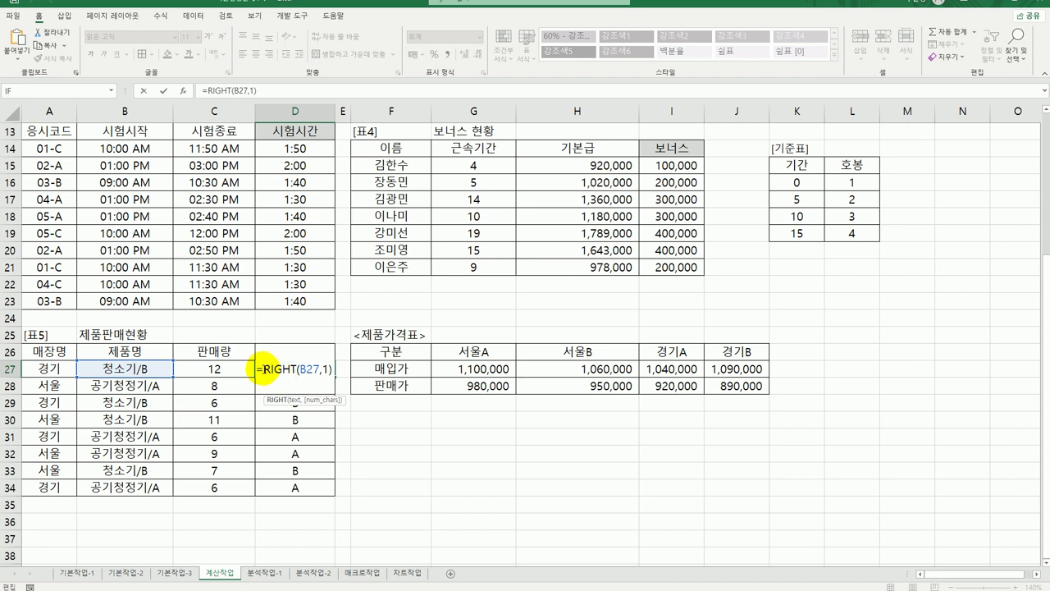
left_click(36, 371)
type("&")
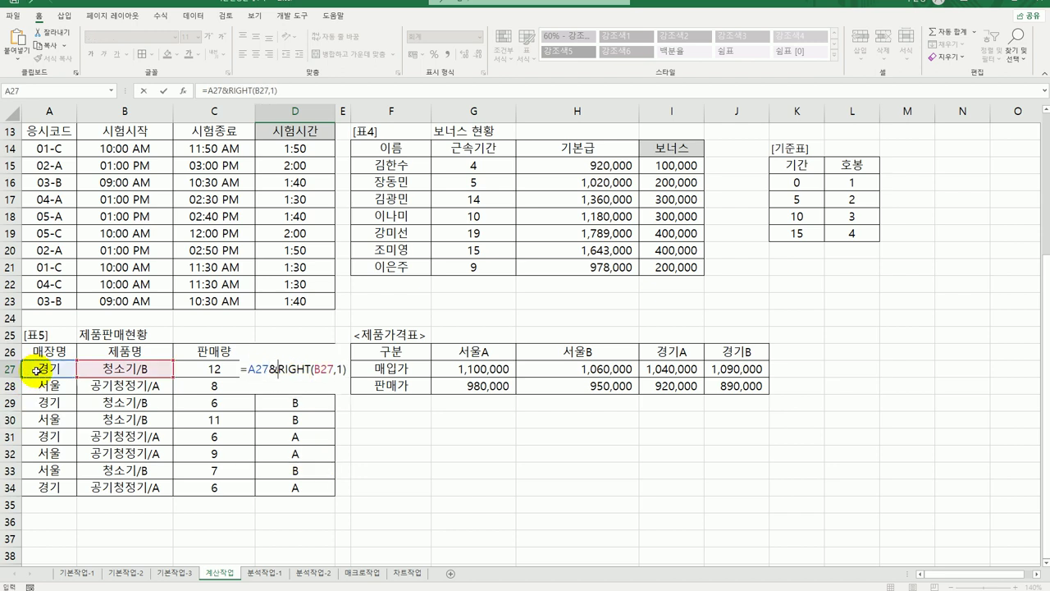
key("Return")
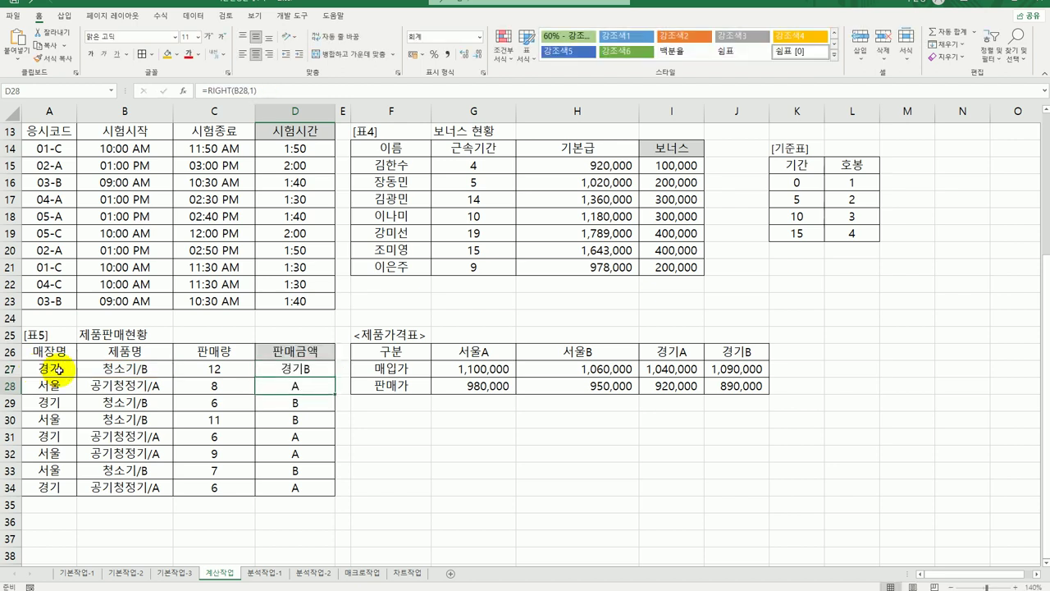
left_click(297, 369)
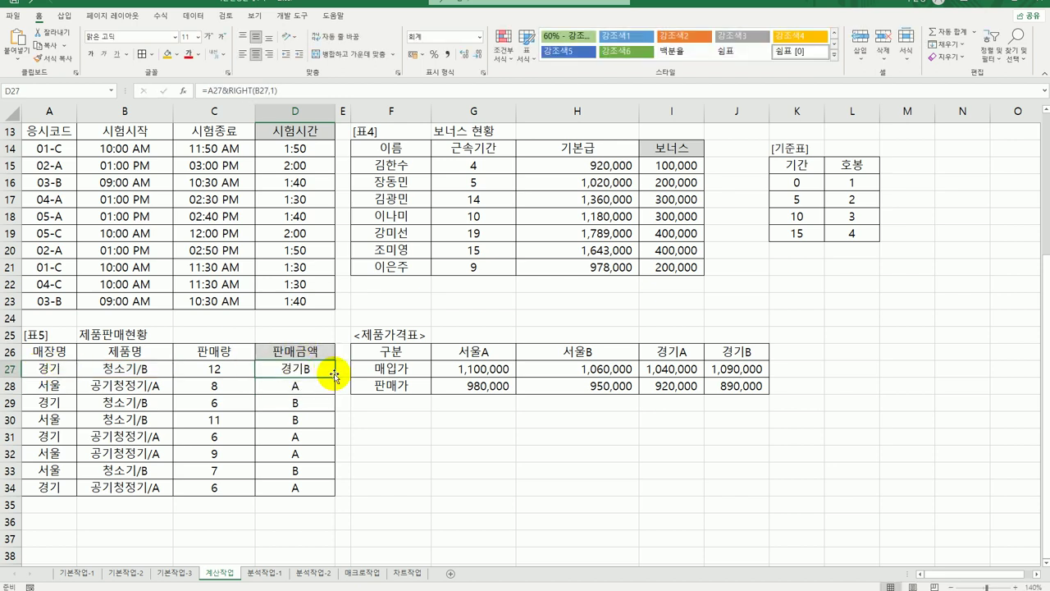
left_click_drag(334, 375, 321, 496)
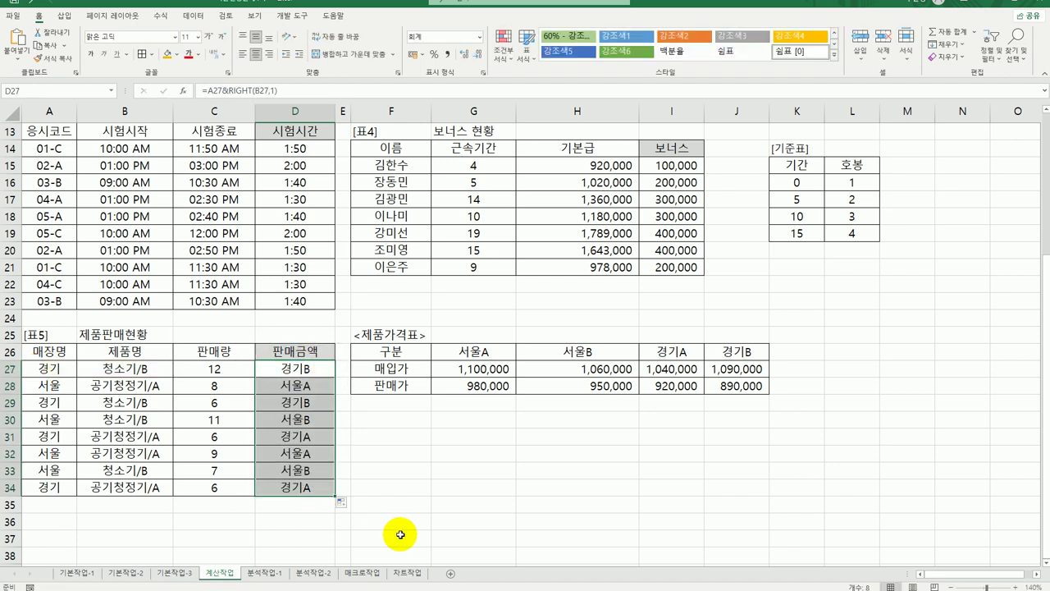
Step: Check the 제품가격표 range G26:J28, wrap D27's A27&RIGHT(B27,1) in HLOOKUP as the lookup value, and open the function's arguments
left_click(309, 368)
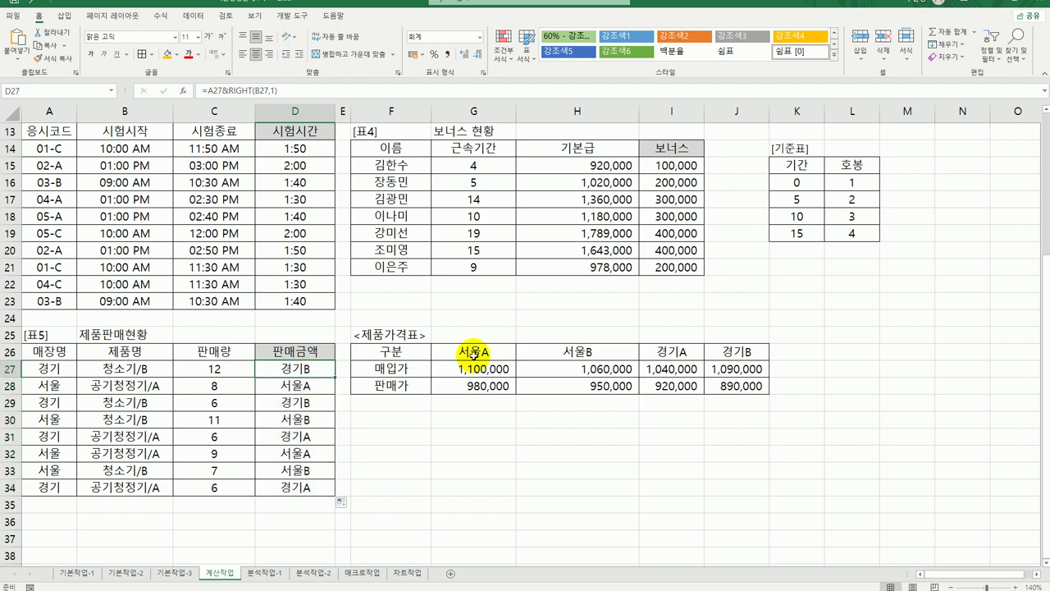
left_click_drag(483, 351, 716, 387)
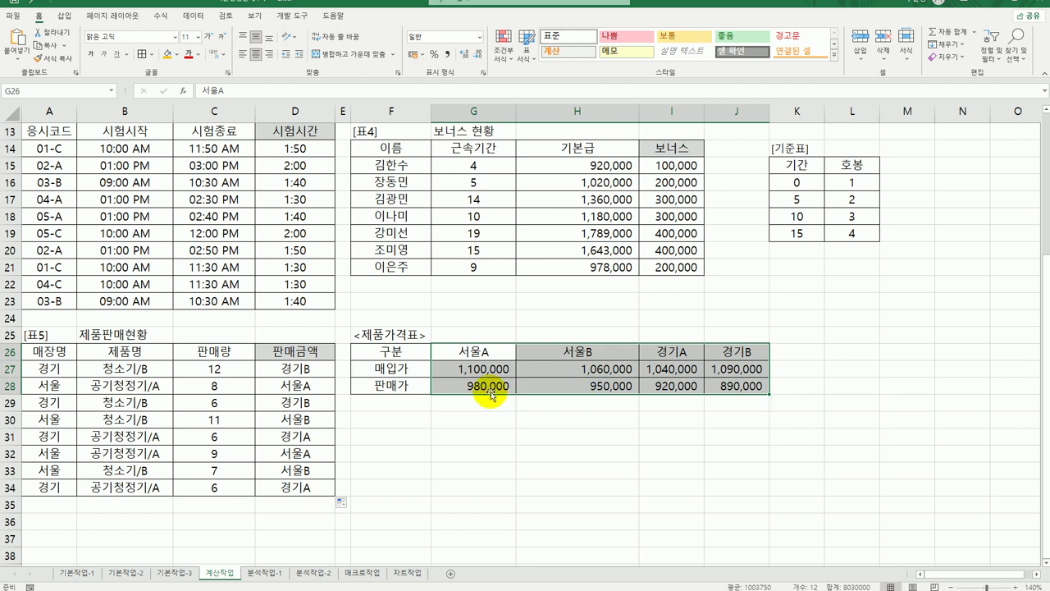
double_click(289, 368)
left_click(247, 369)
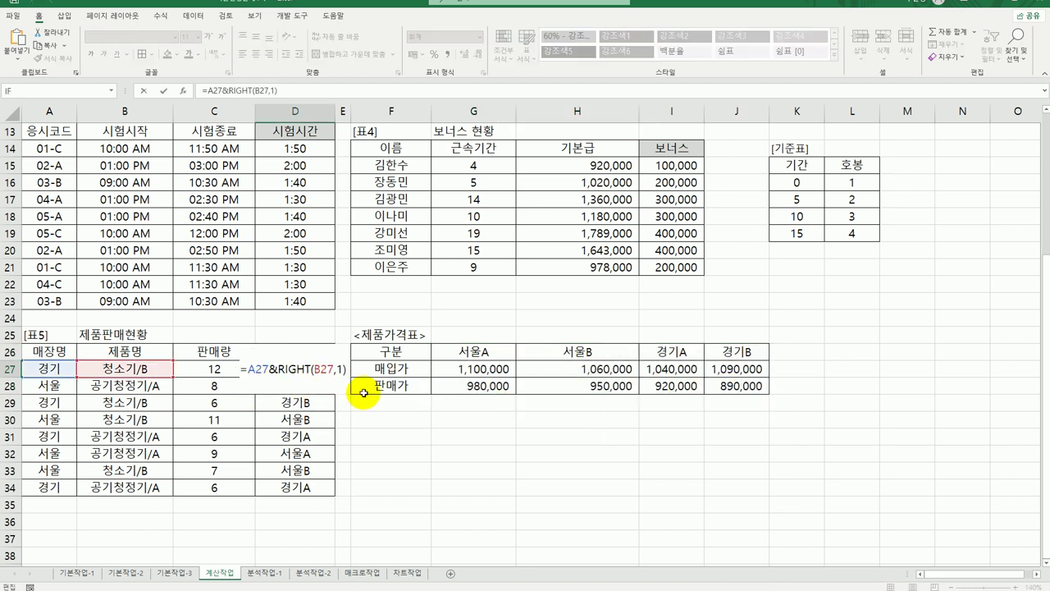
type("hl")
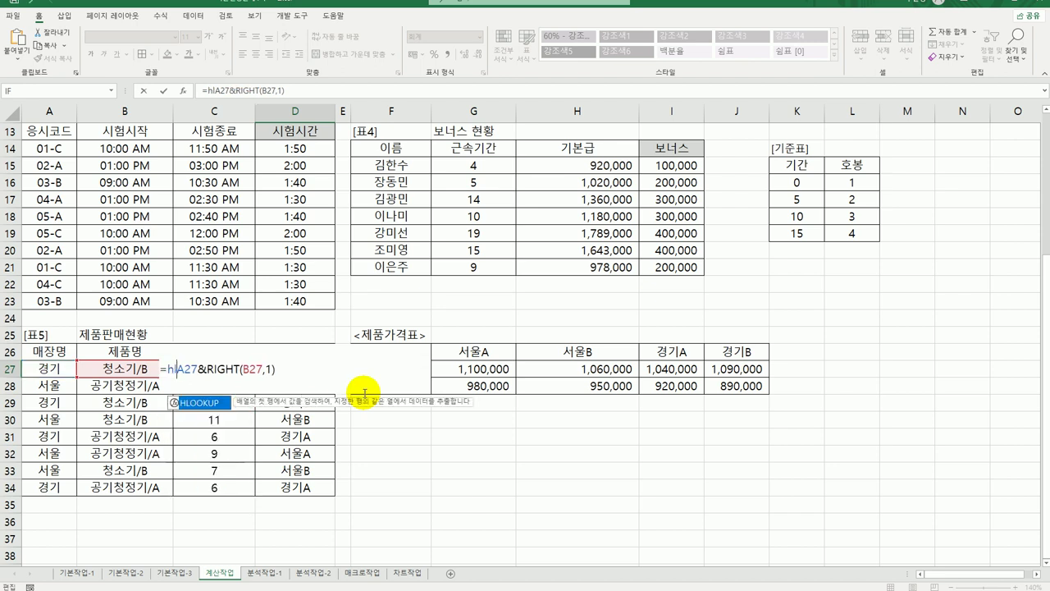
key("Tab")
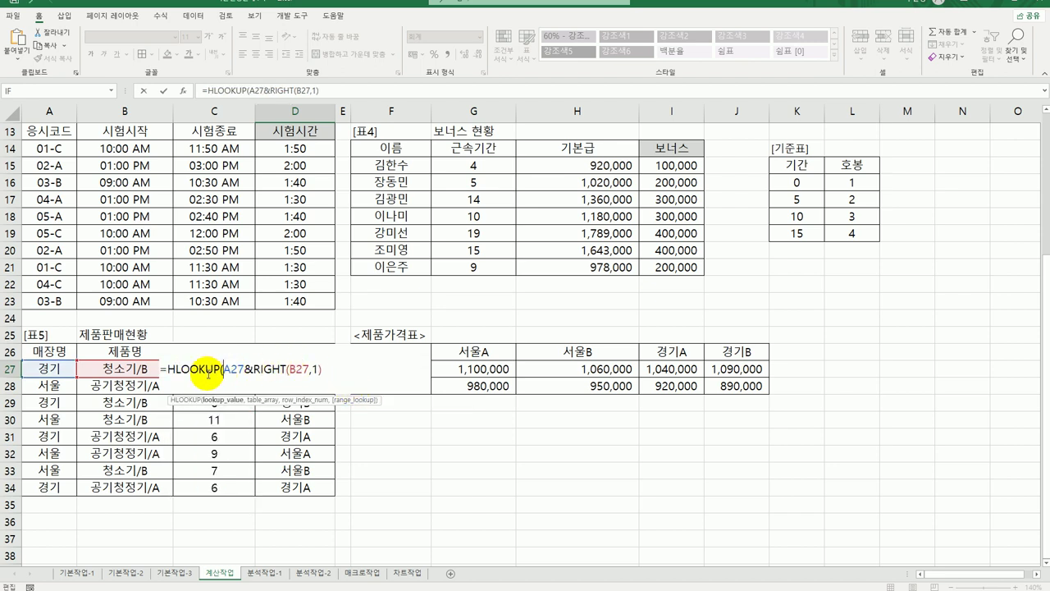
left_click(182, 90)
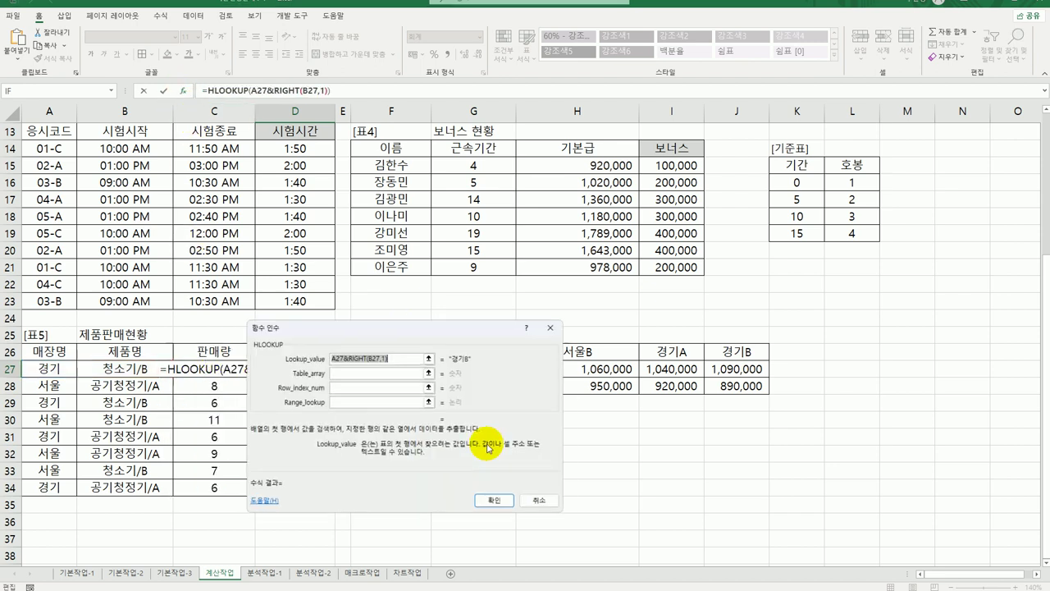
Step: Set HLOOKUP's Table_array to $G$26:$J$28, Row_index_num to 3 and Range_lookup to 0, and accept the formula
left_click_drag(411, 329, 515, 116)
left_click(450, 159)
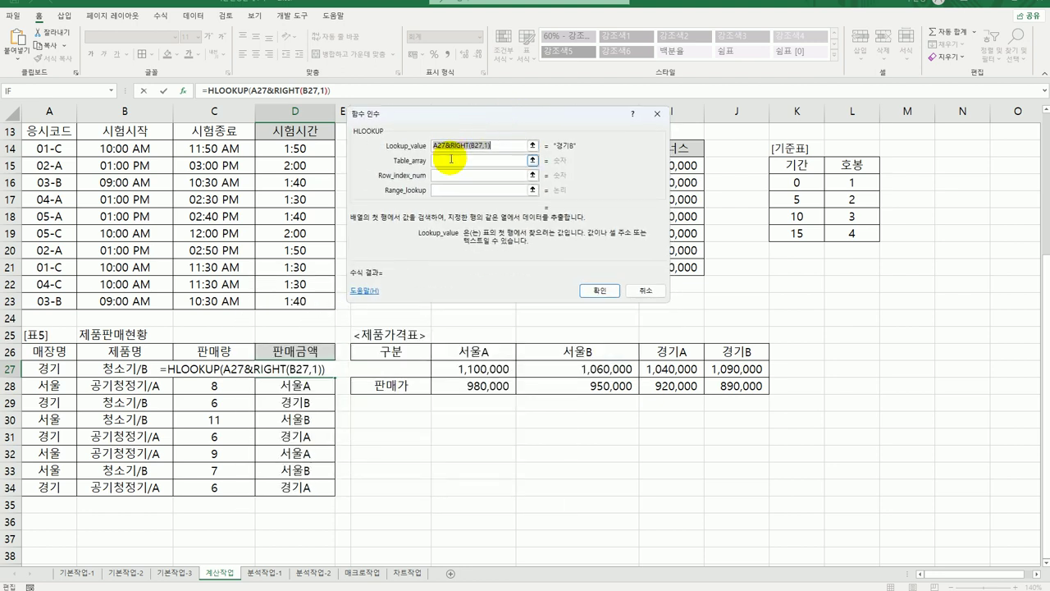
left_click(450, 159)
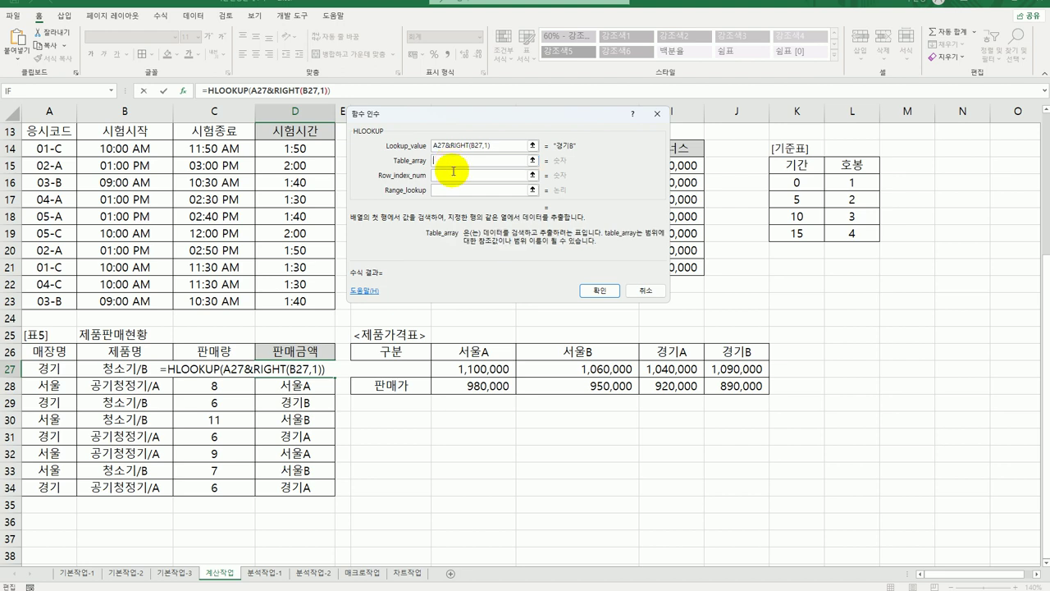
left_click_drag(474, 346, 732, 387)
key("F4")
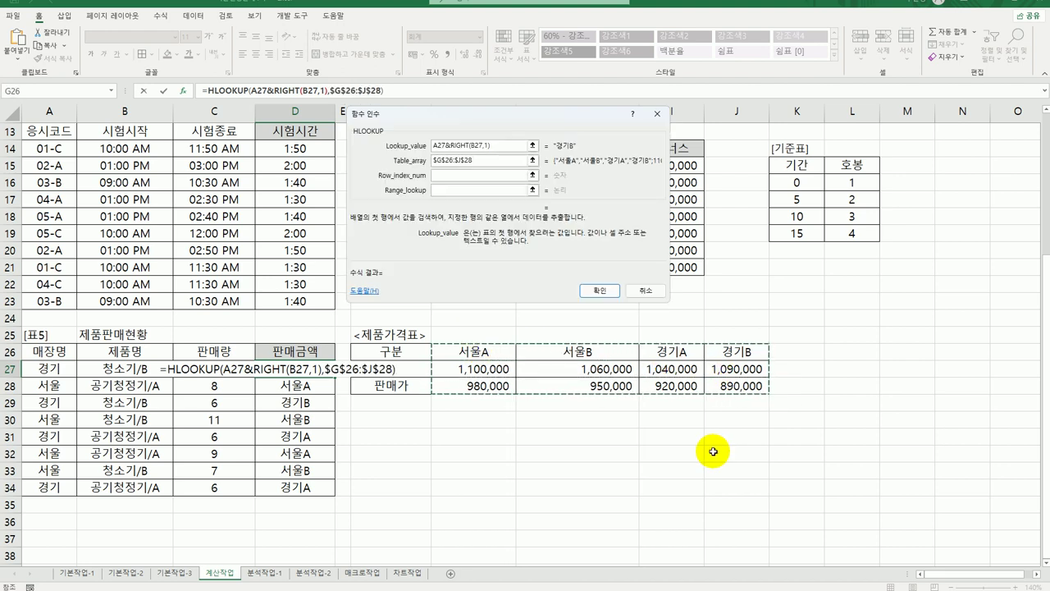
left_click(480, 175)
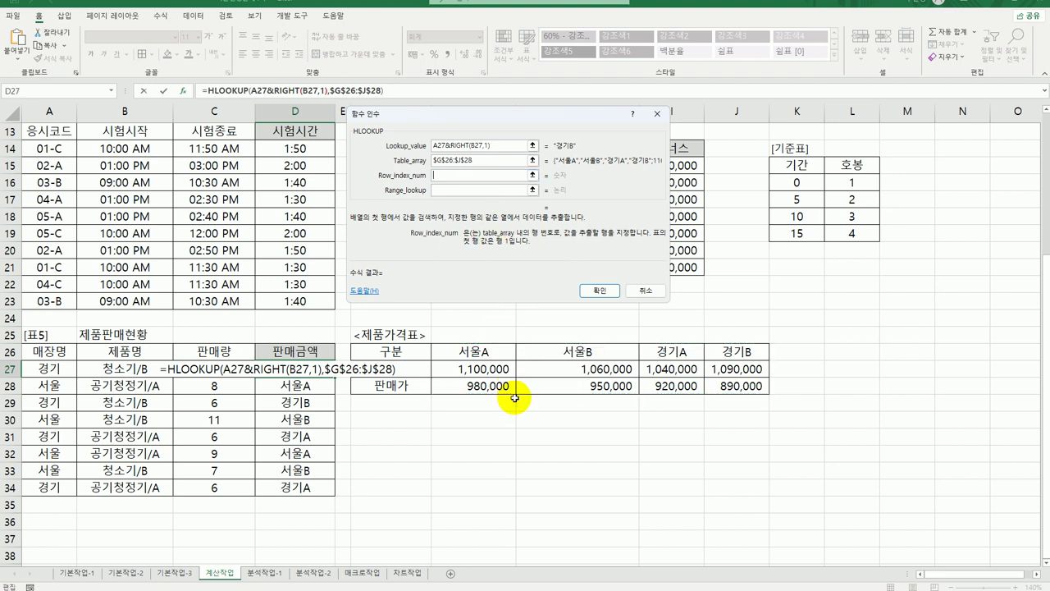
type("3")
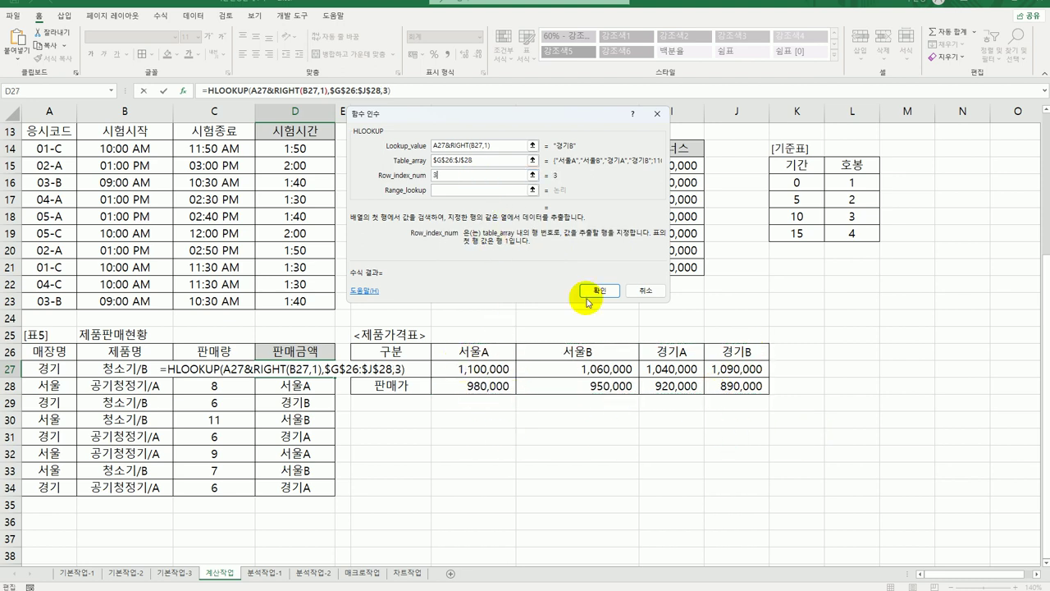
left_click(474, 188)
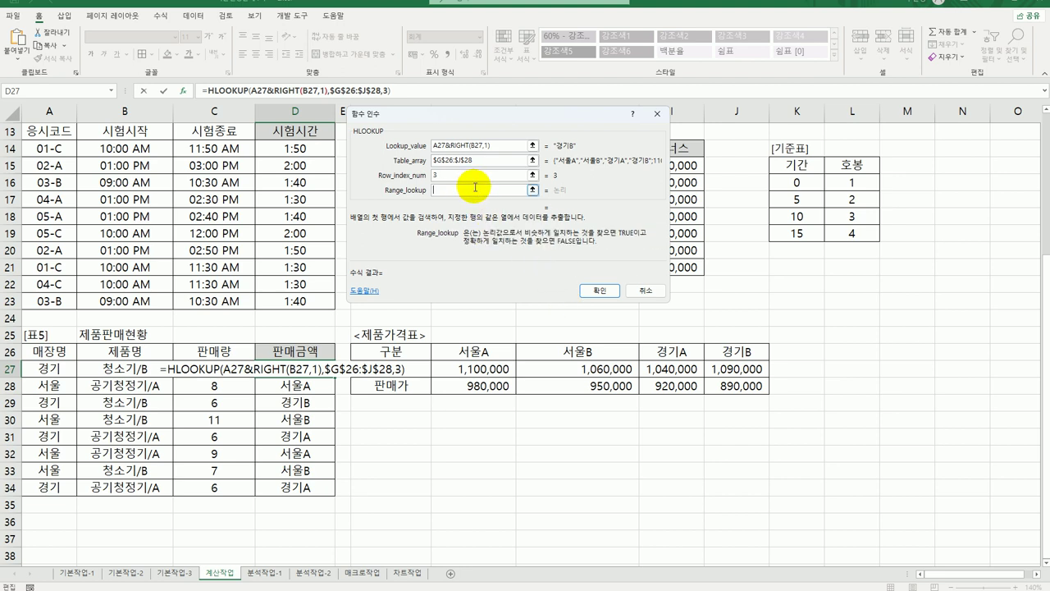
type("0")
left_click(598, 291)
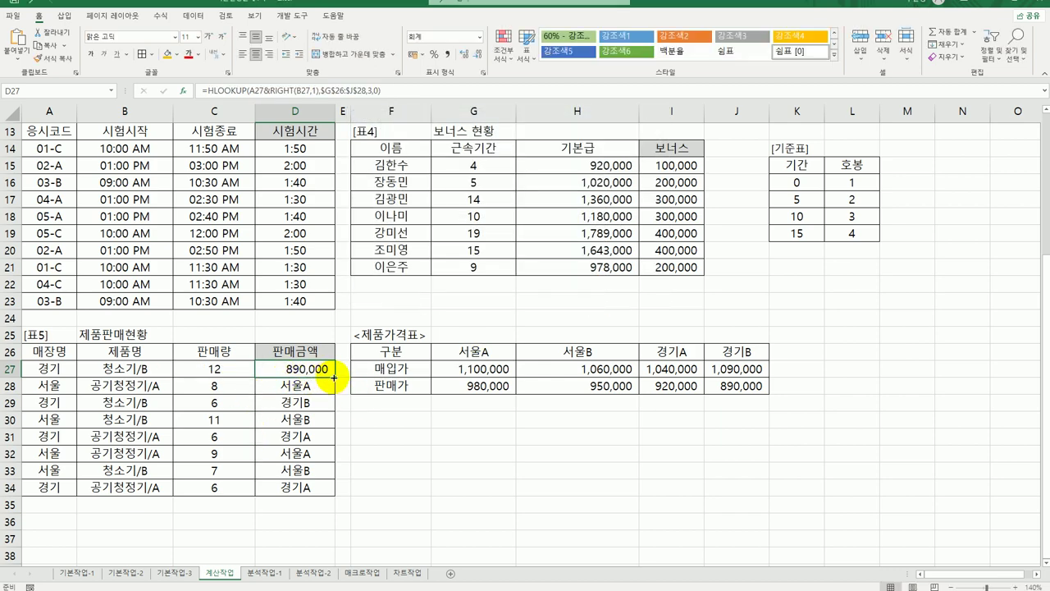
Step: Fill the D27 HLOOKUP formula down to D34 and check the results against the 판매가 row for 경기B and 서울A
left_click_drag(328, 377, 312, 494)
left_click(742, 387)
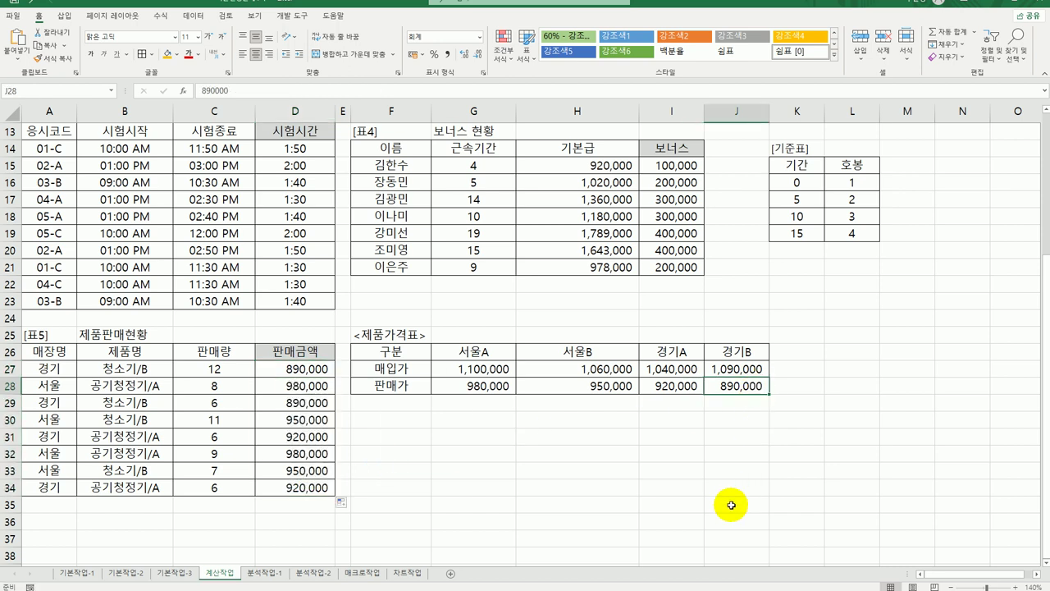
left_click(473, 386)
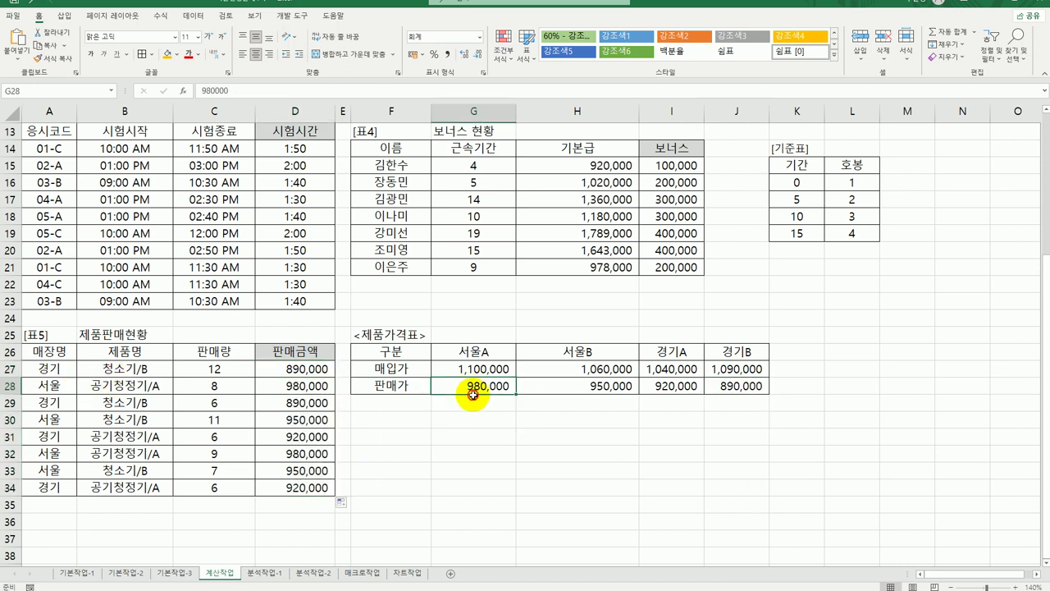
Step: Multiply the HLOOKUP formula in D27 by the 판매량 in C27 and fill it down to D34
left_click(280, 367)
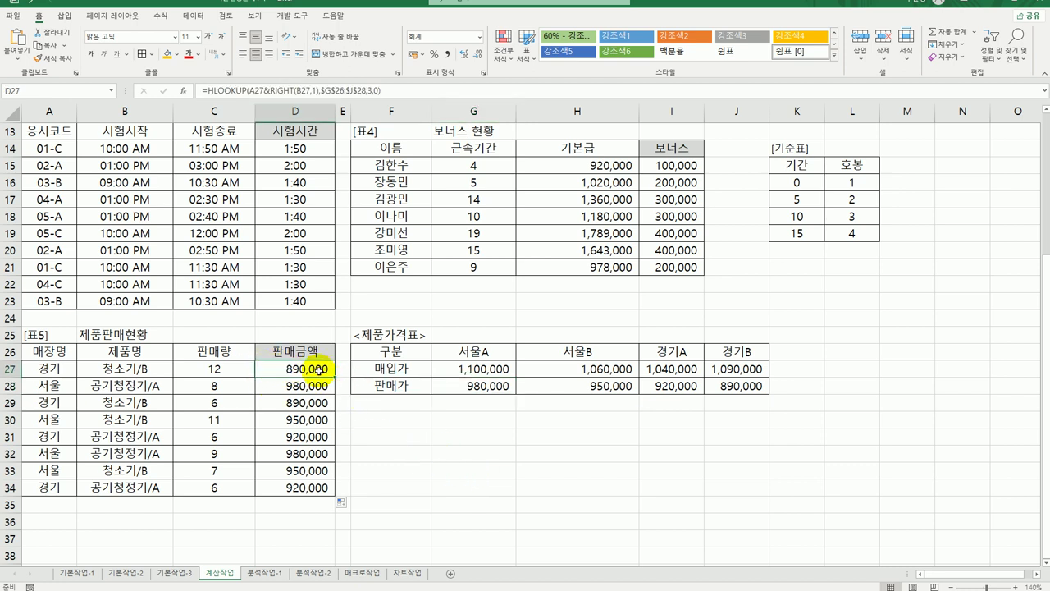
double_click(320, 369)
left_click(413, 369)
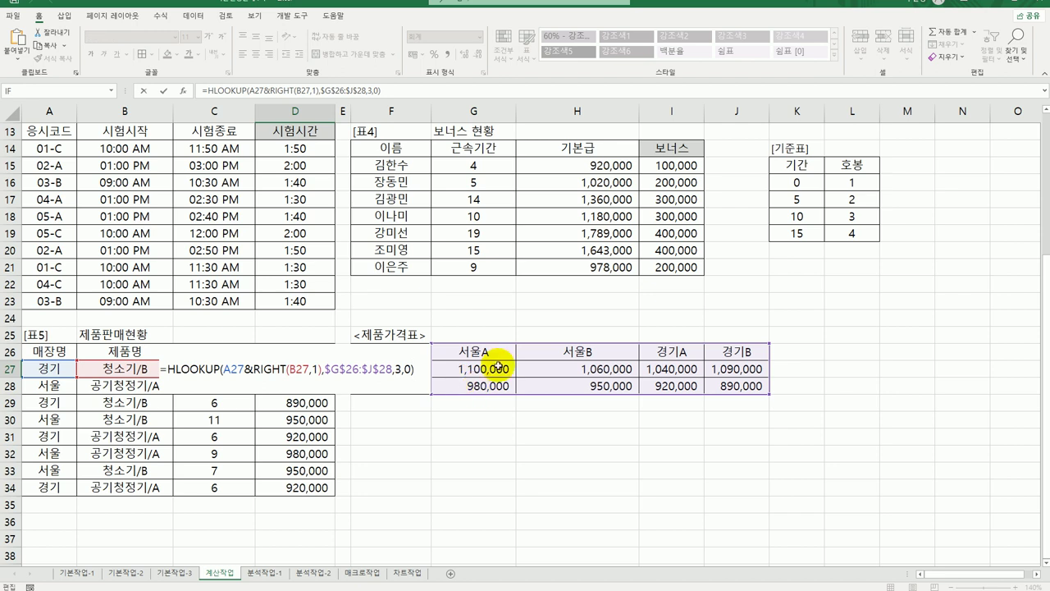
type("*")
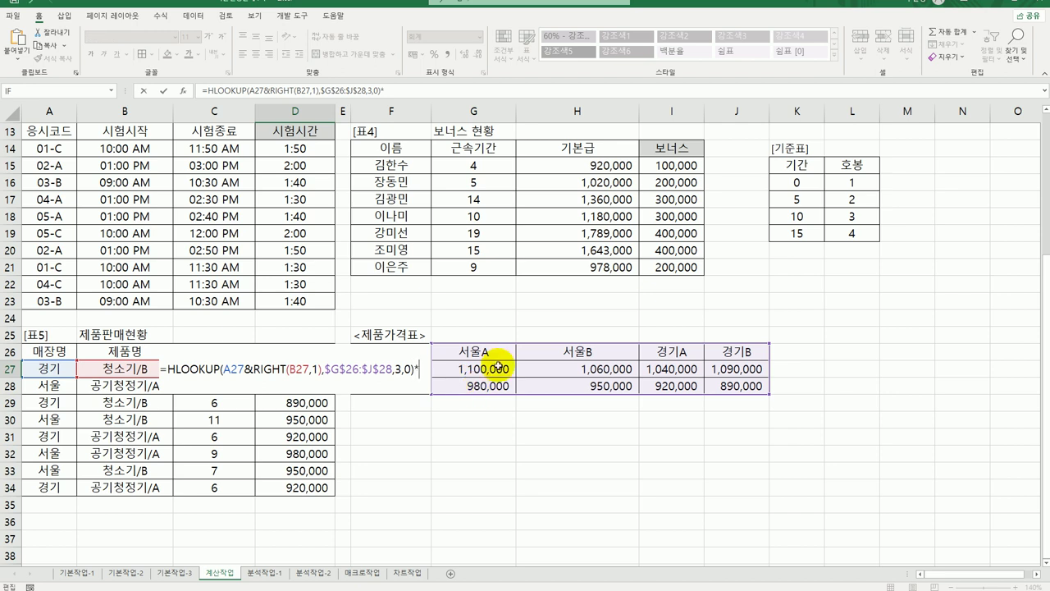
left_click(202, 393)
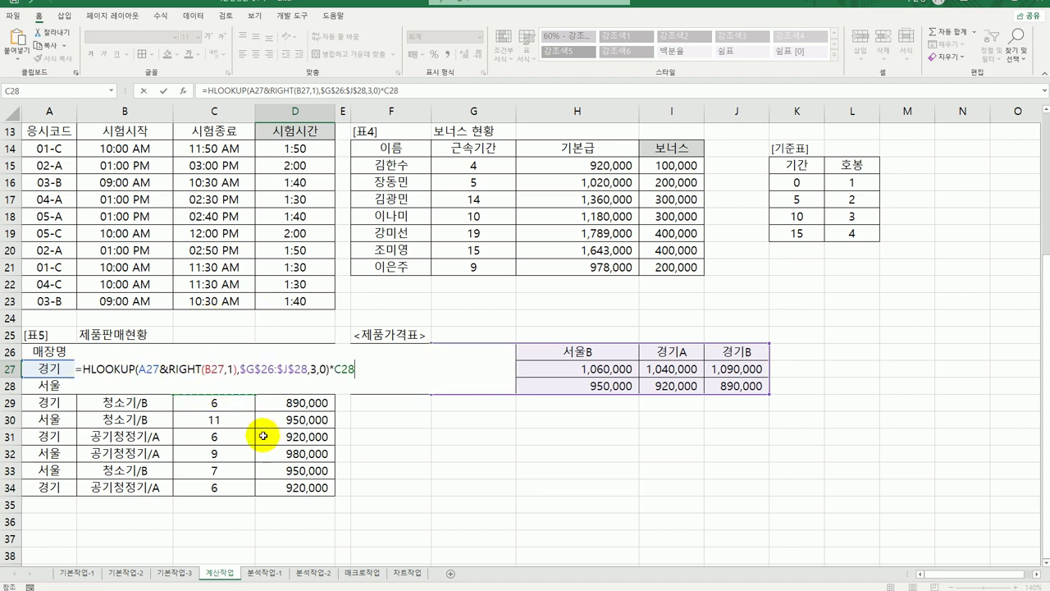
key("Up")
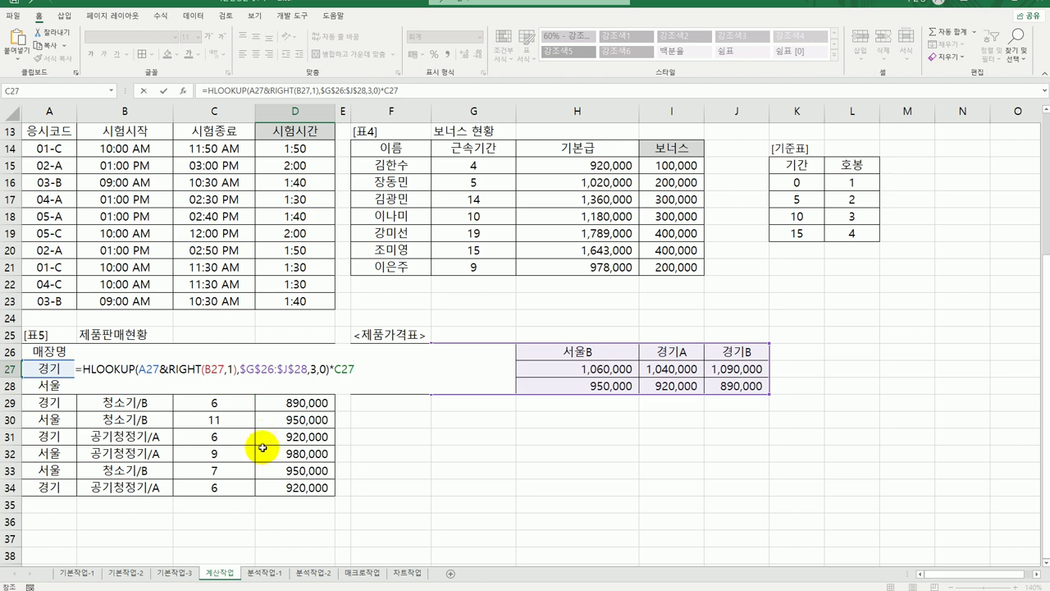
key("Return")
left_click(291, 368)
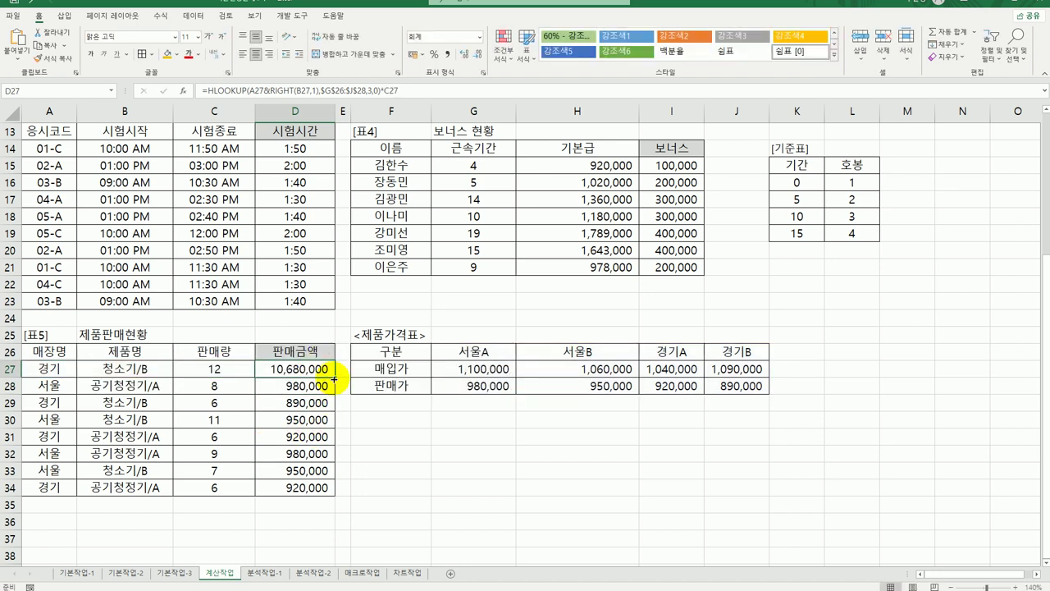
left_click_drag(335, 377, 335, 489)
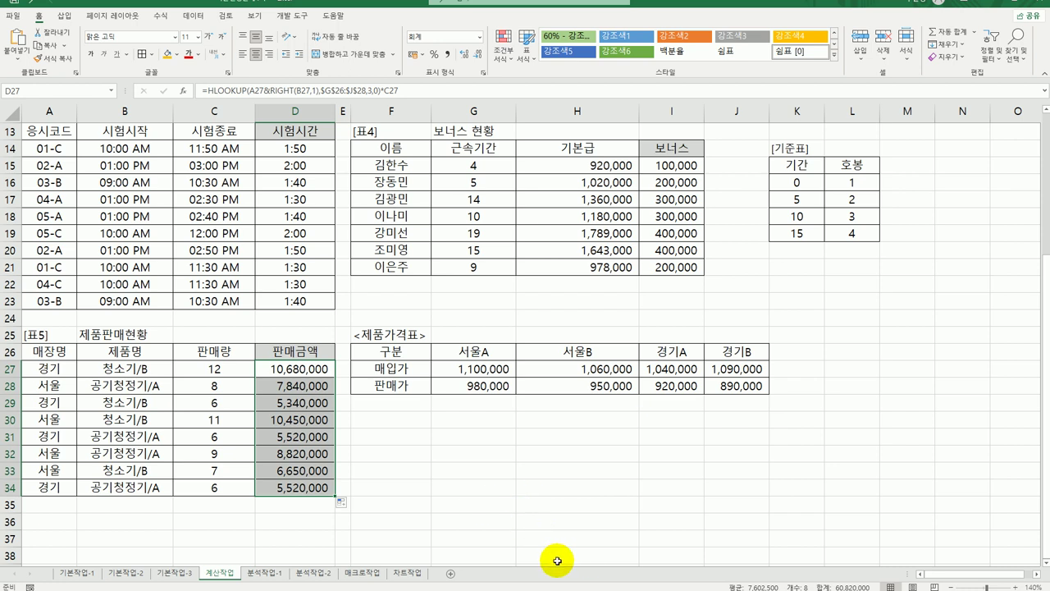
scroll(546, 541, "up", 4)
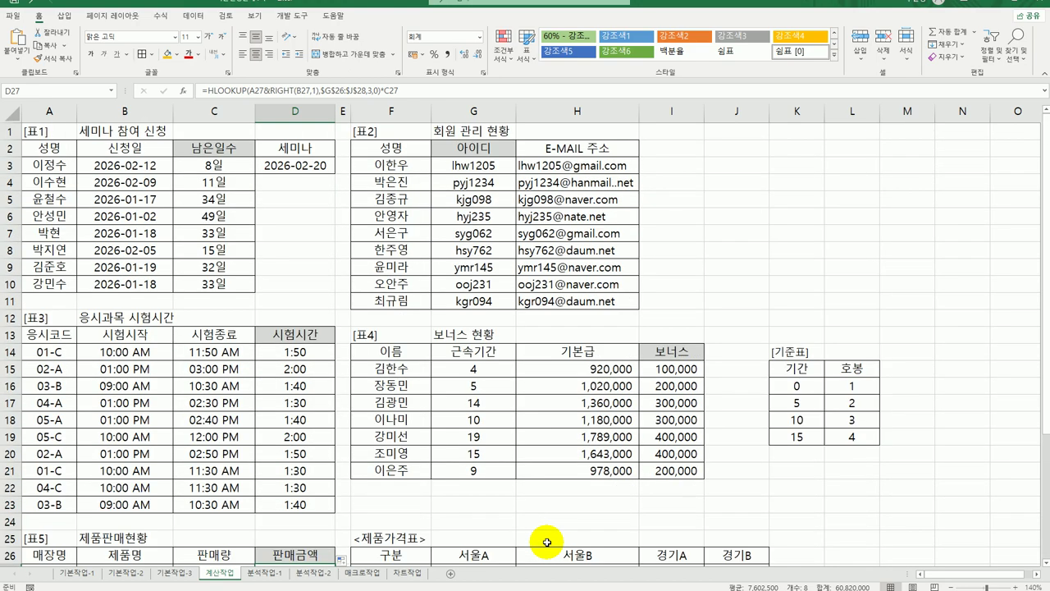
scroll(547, 542, "down", 3)
scroll(545, 544, "up", 1)
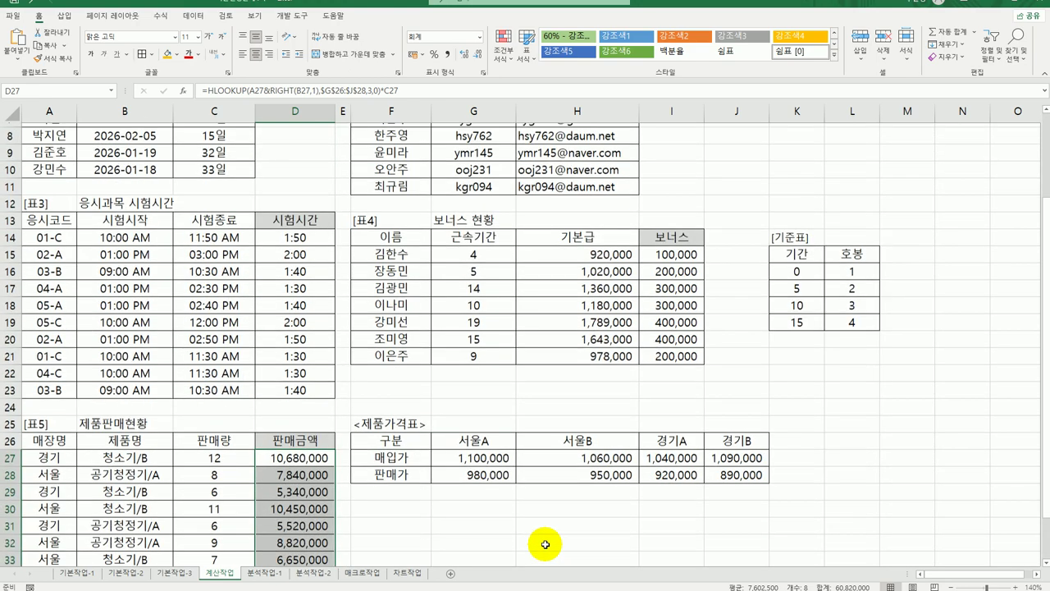
Step: Go to the 분석작업-1 sheet and sort the 영업 현황 table by 대리점명 in ascending order
scroll(545, 544, "up", 3)
left_click(543, 510)
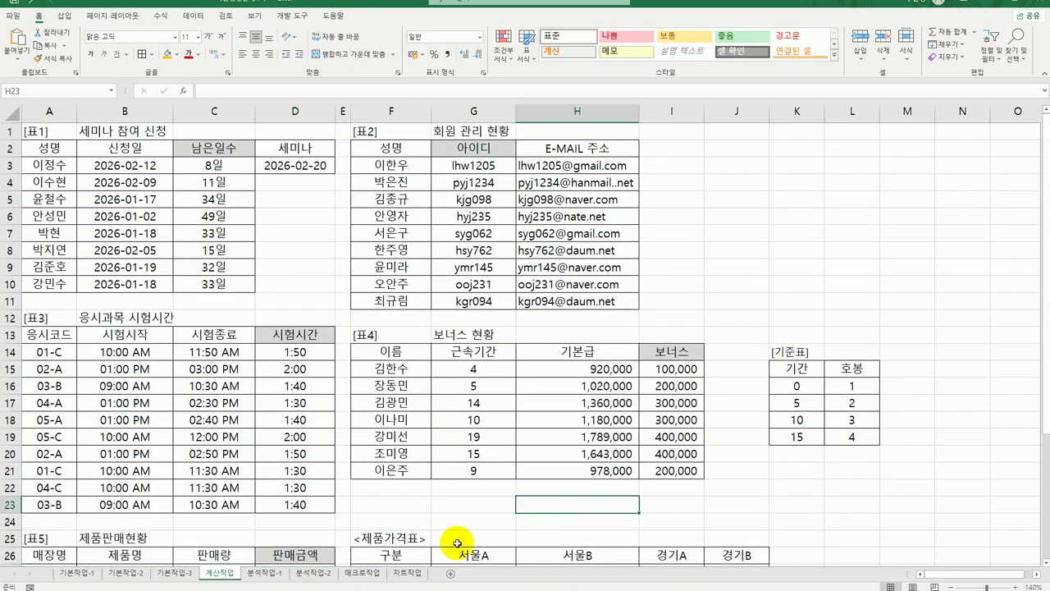
left_click(271, 571)
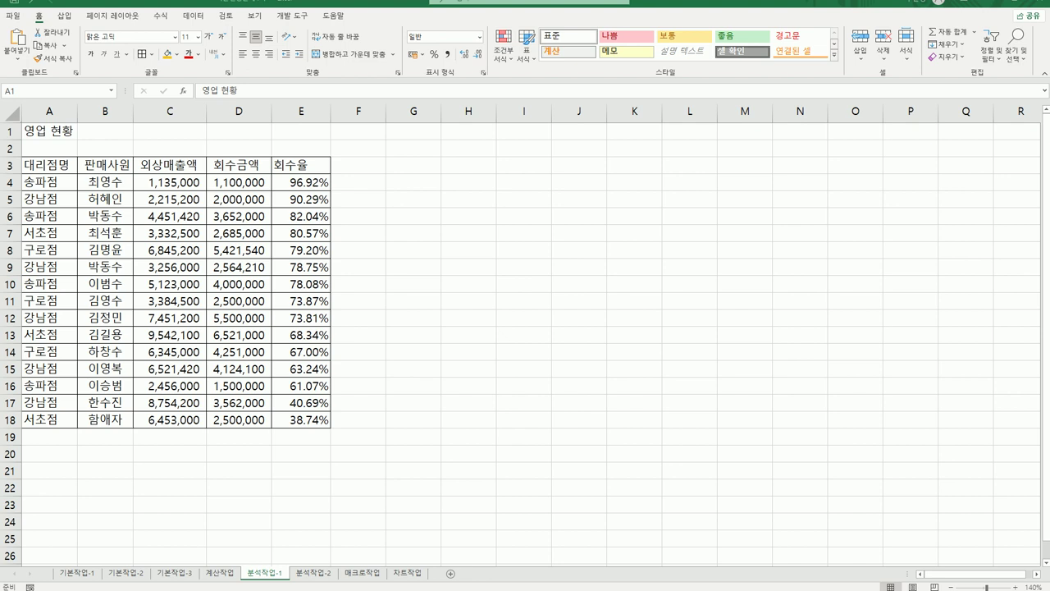
left_click(27, 164)
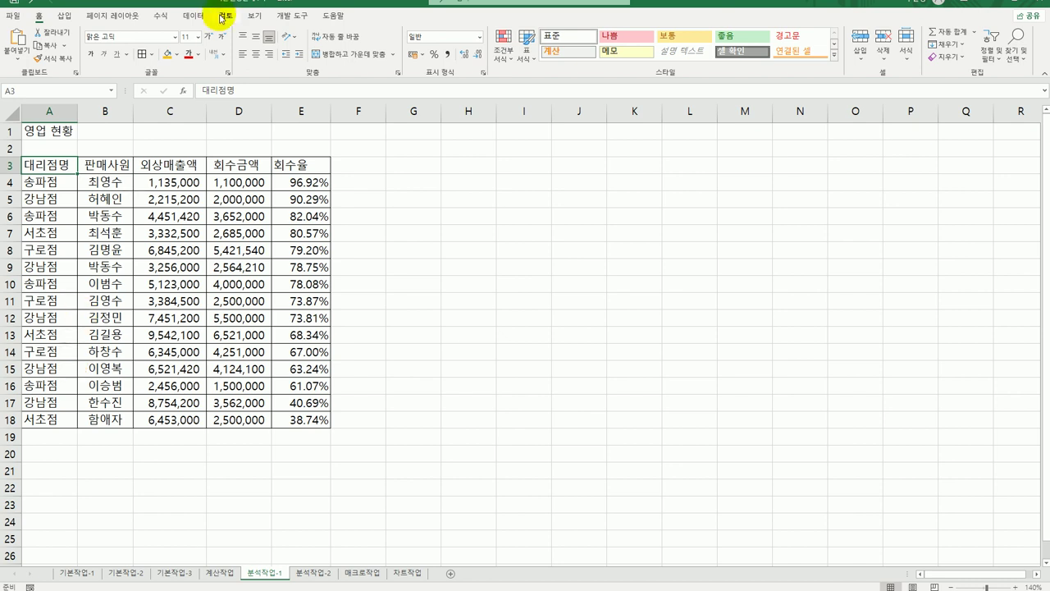
left_click(195, 15)
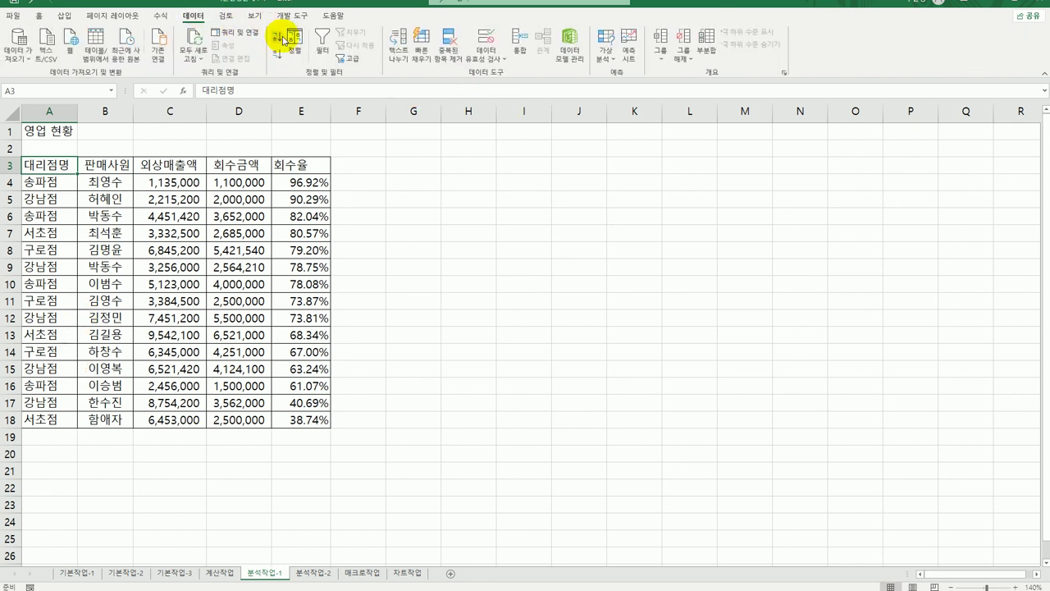
left_click(278, 36)
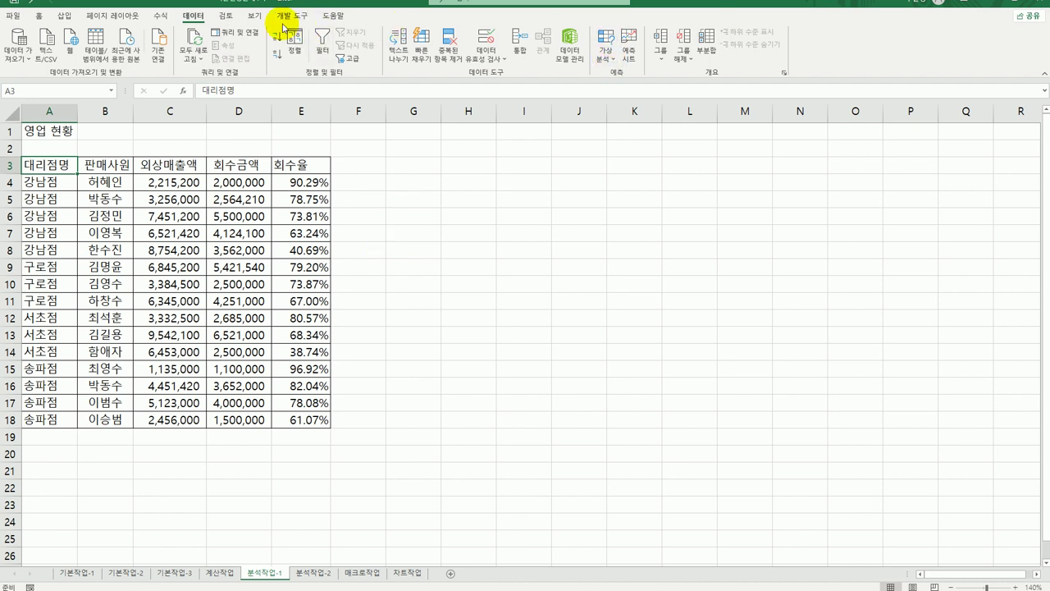
Step: Add a subtotal grouped by 대리점명 that uses the 최대 function on 회수율
left_click(706, 41)
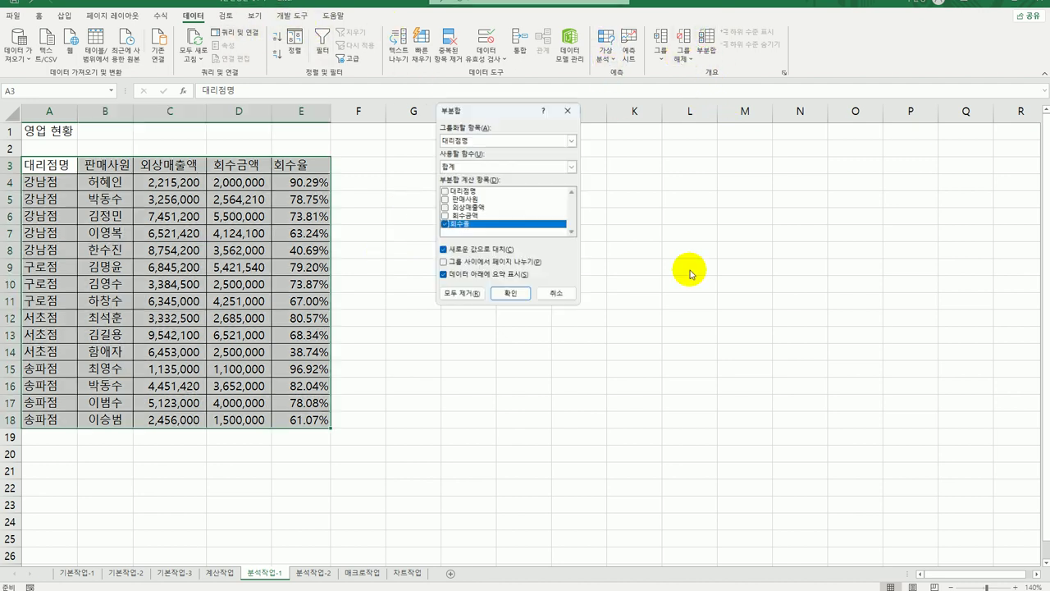
left_click(508, 141)
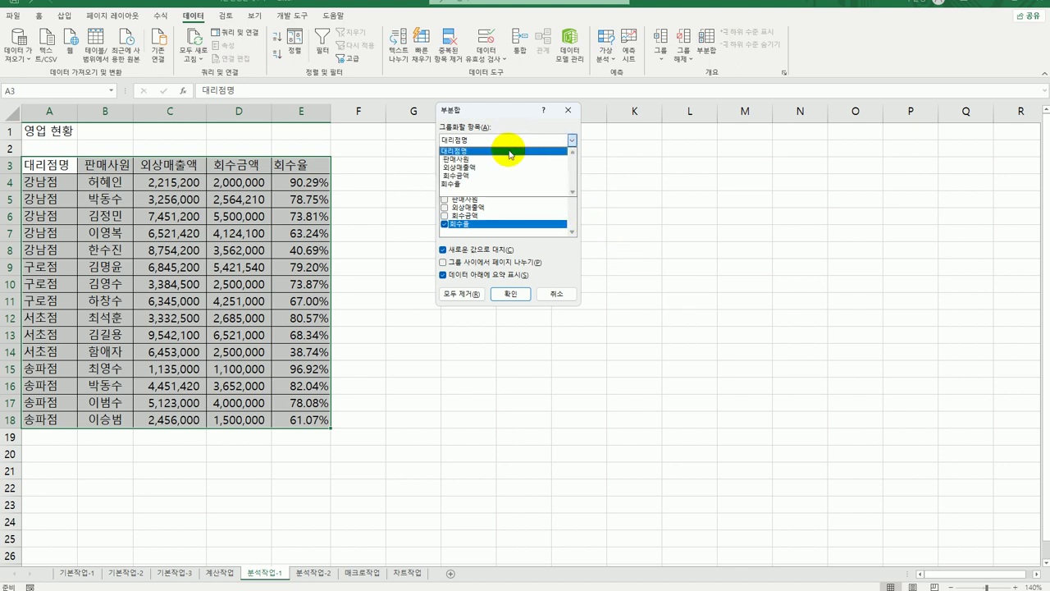
left_click(502, 149)
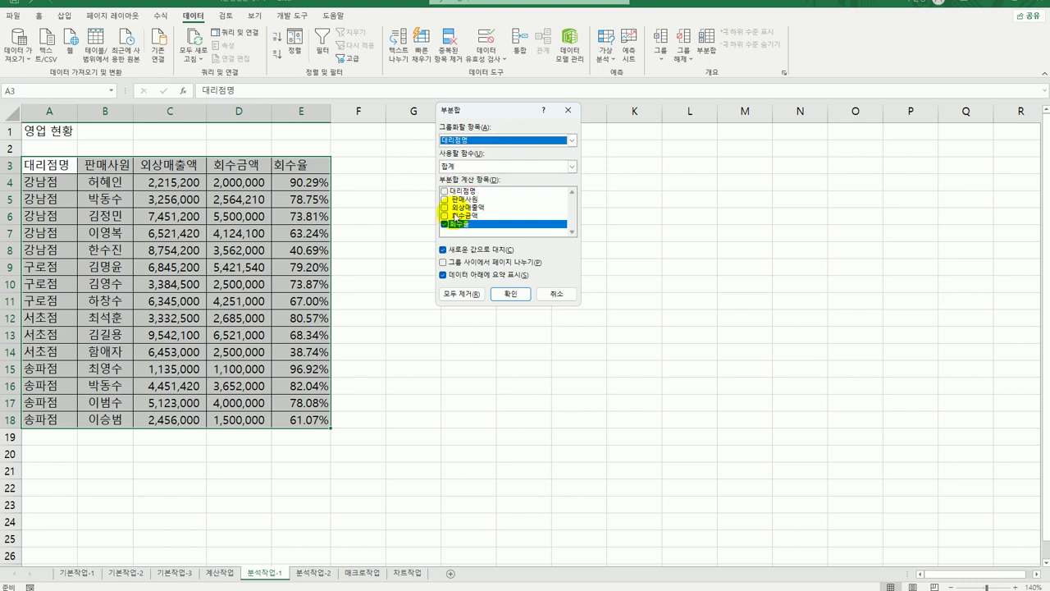
left_click(480, 167)
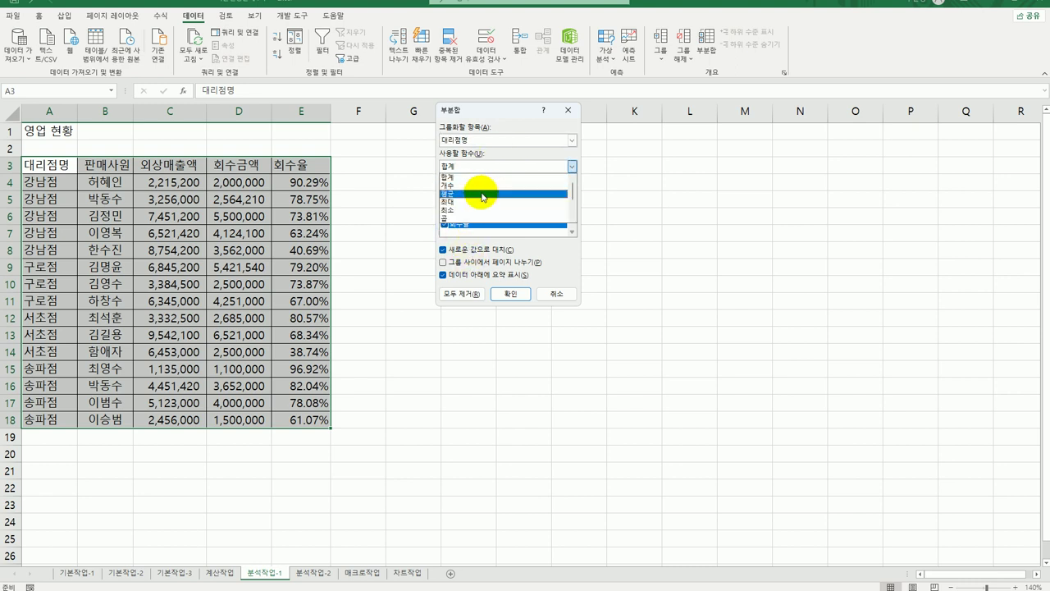
left_click(476, 194)
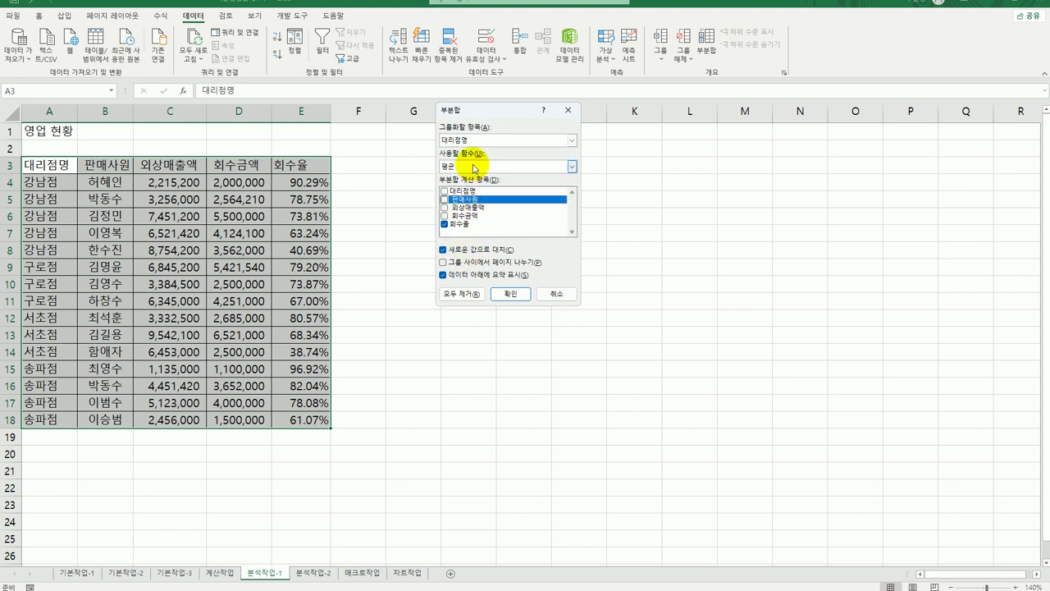
left_click(475, 166)
left_click(475, 202)
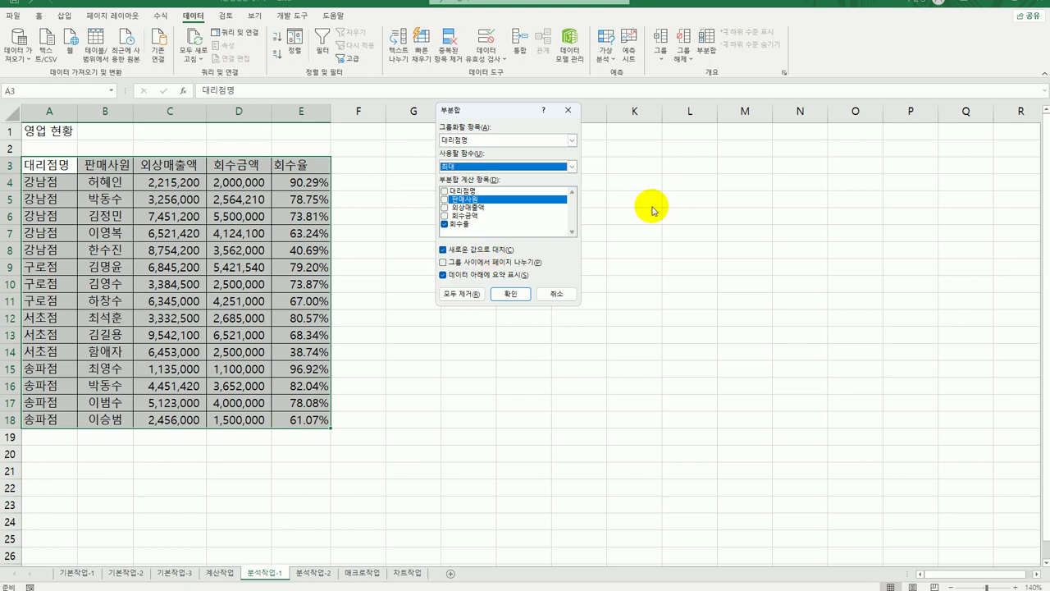
left_click(512, 295)
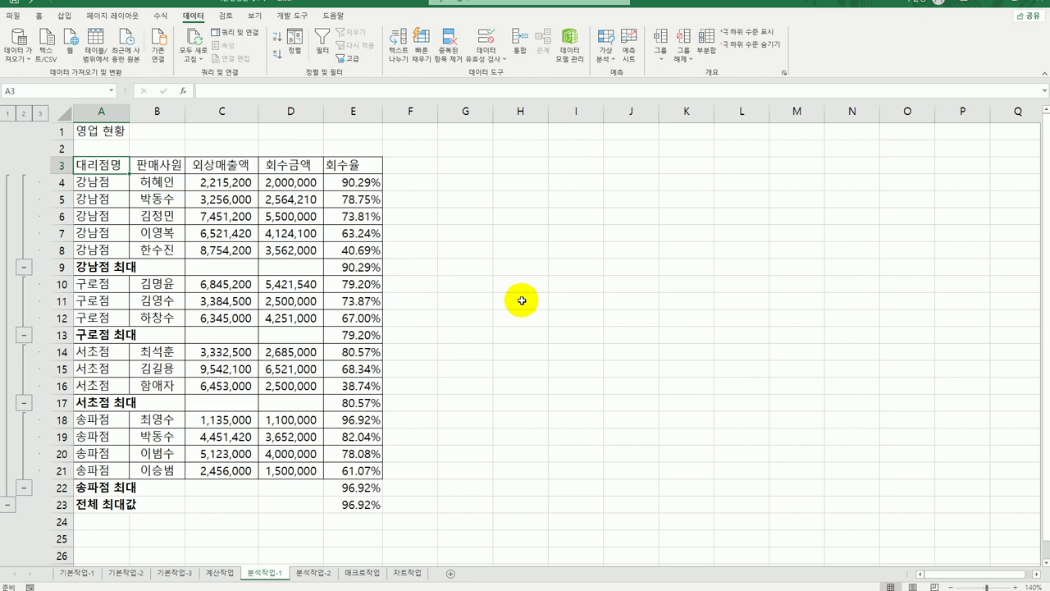
Step: Add a second 대리점명 subtotal using 최소 on 회수율 without replacing the existing one, and autofit column A
left_click(702, 54)
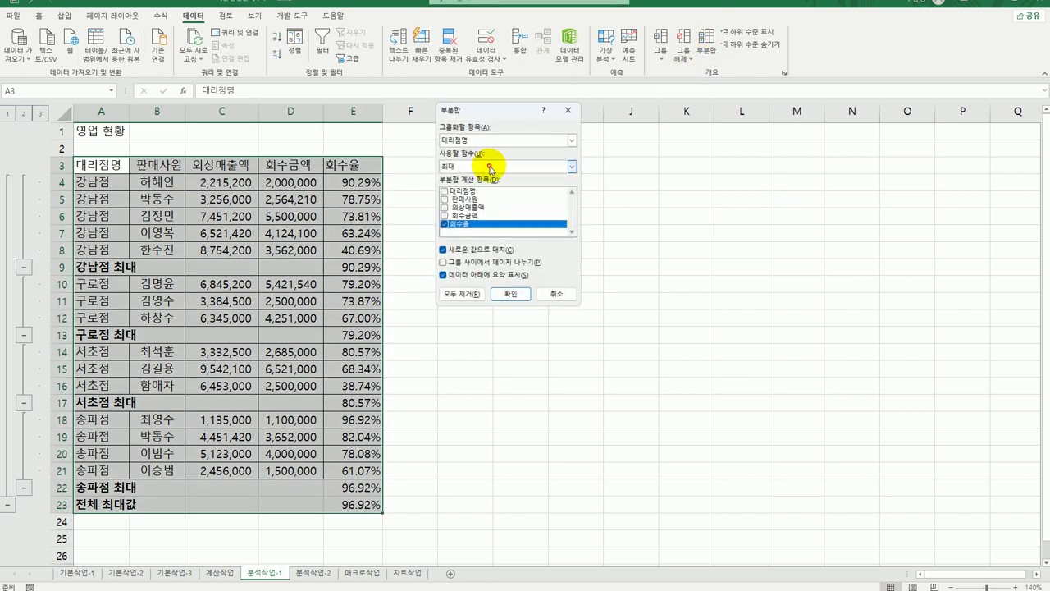
left_click(491, 168)
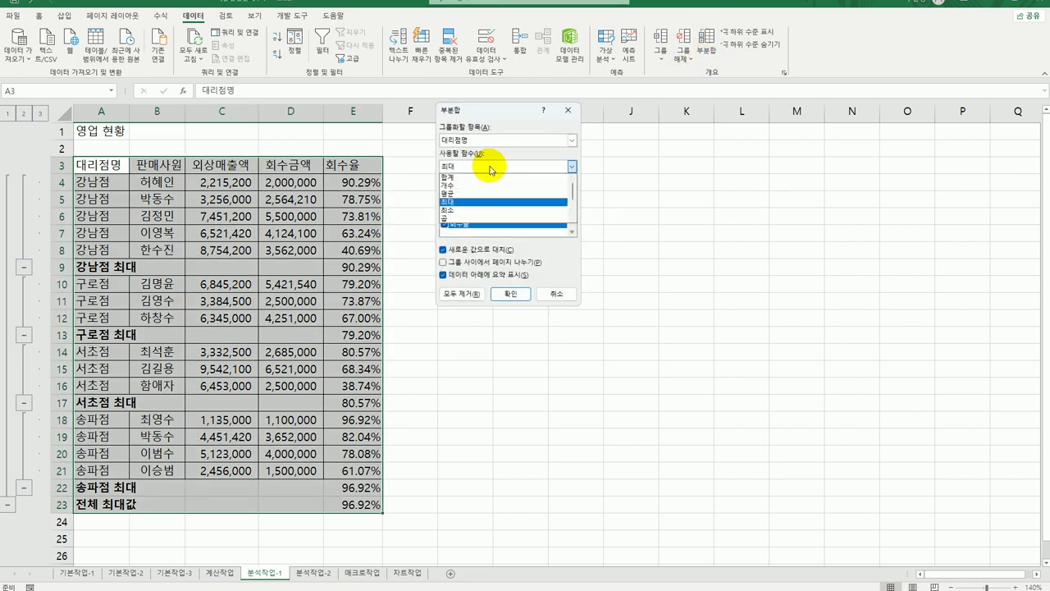
left_click(480, 210)
left_click(480, 249)
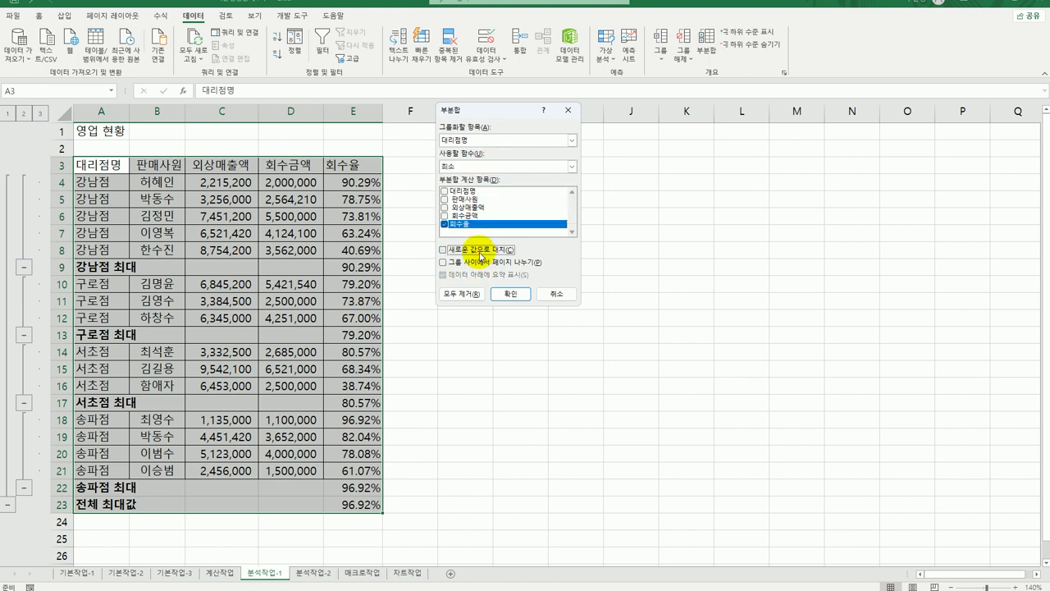
left_click(504, 294)
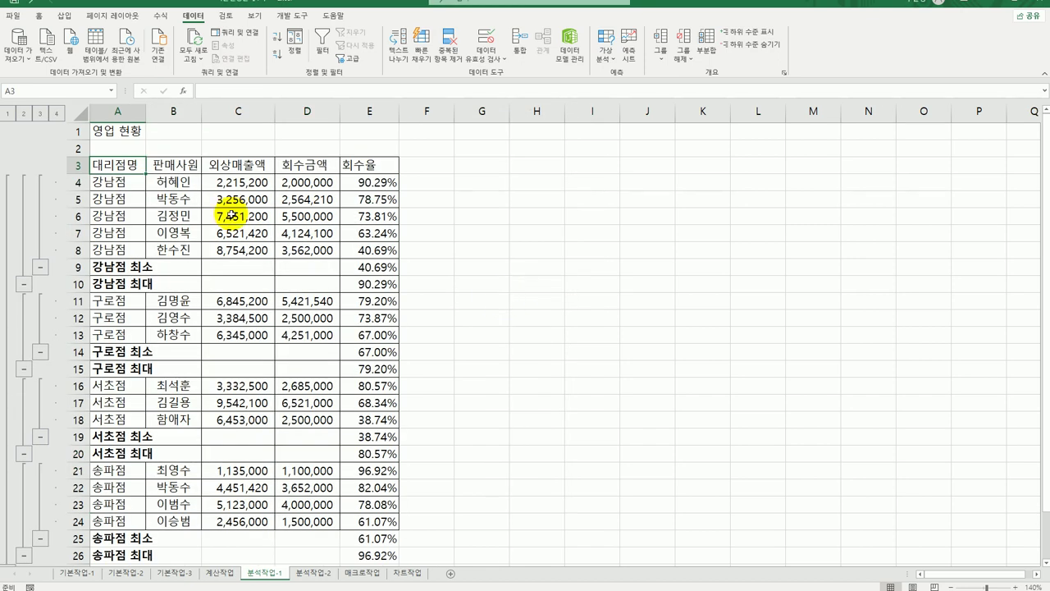
double_click(146, 108)
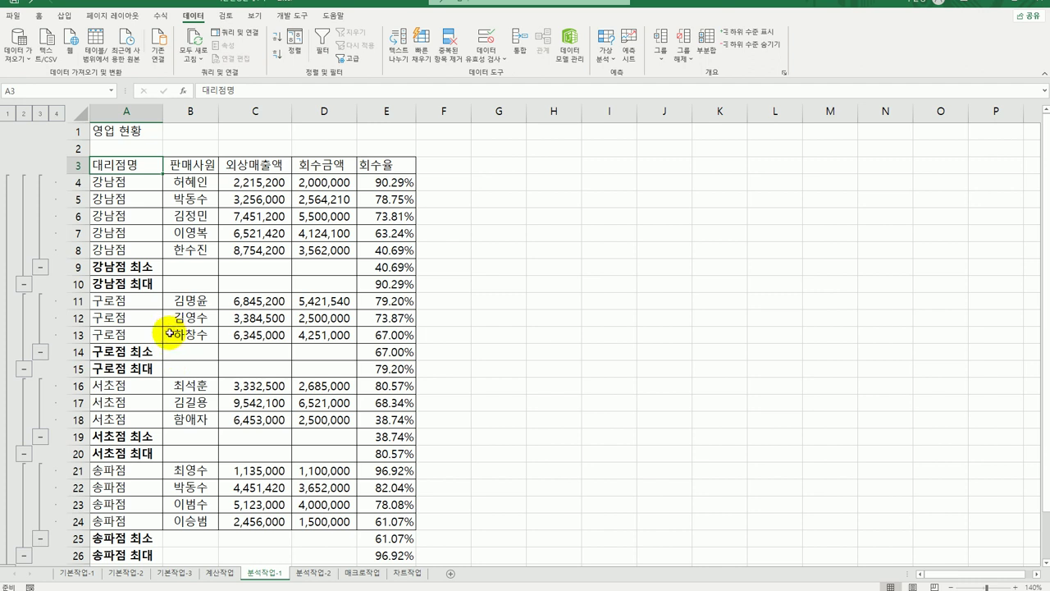
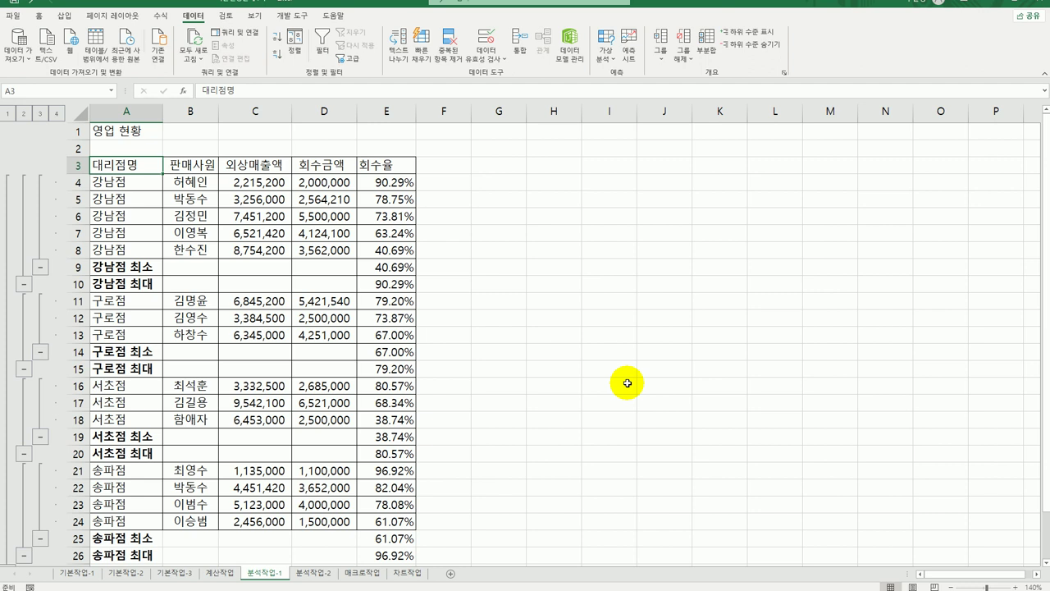
Step: Go to the 분석작업-2 sheet and autofit the 매입금액 and 판매금액 columns
left_click(316, 576)
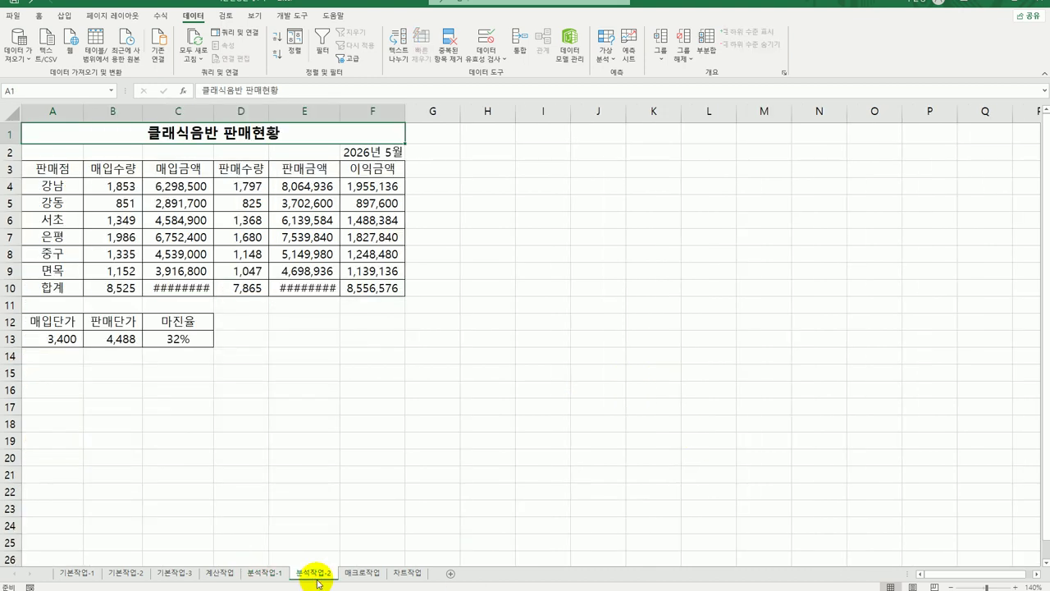
double_click(213, 116)
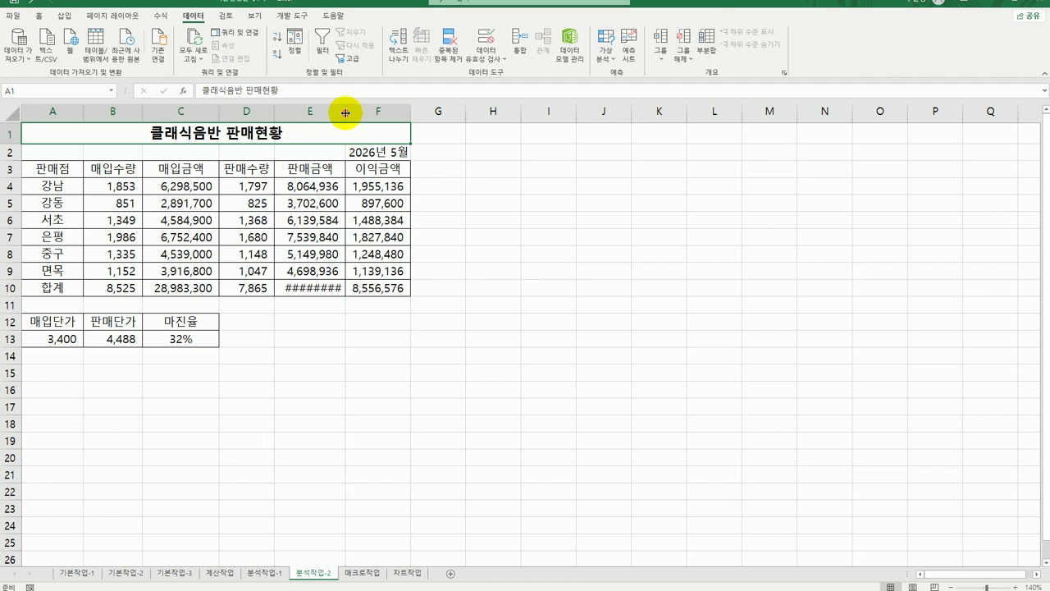
double_click(345, 113)
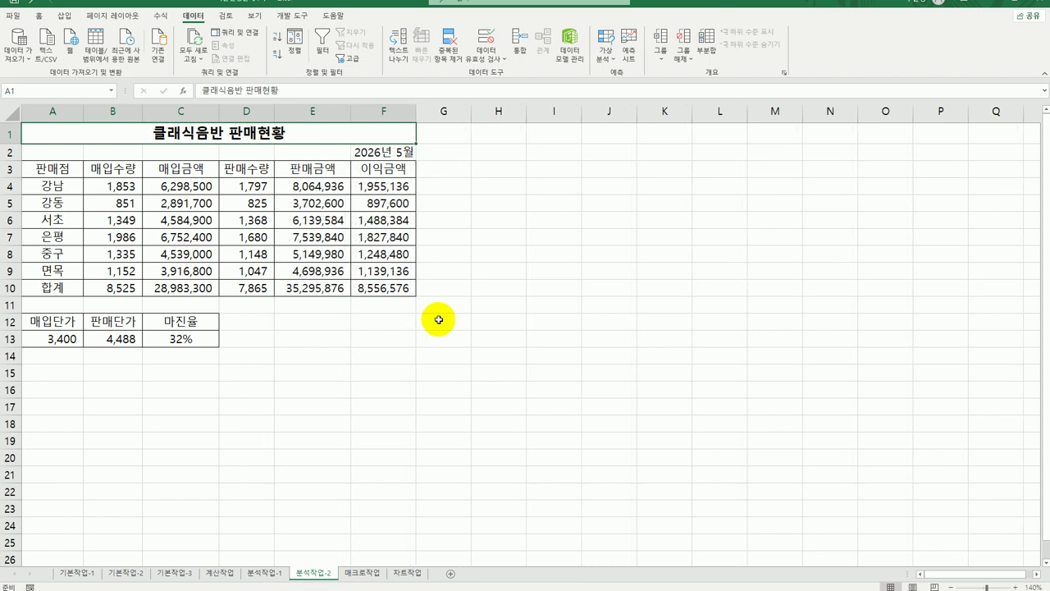
Step: Check the 마진율 cell C13 and start Goal Seek with the 이익금액 total in F10 as the formula cell
left_click(410, 289)
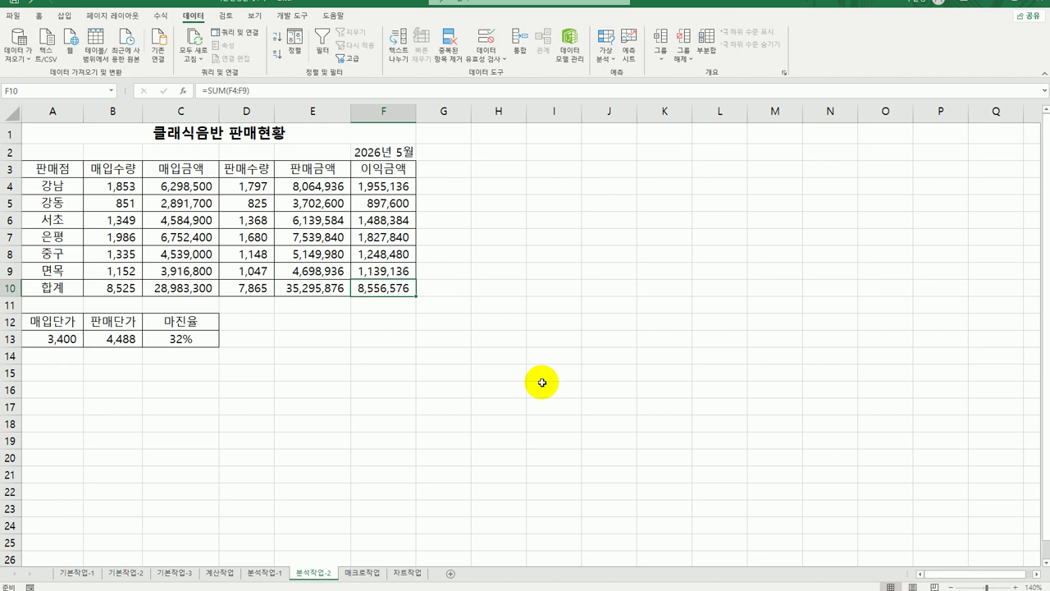
left_click(174, 340)
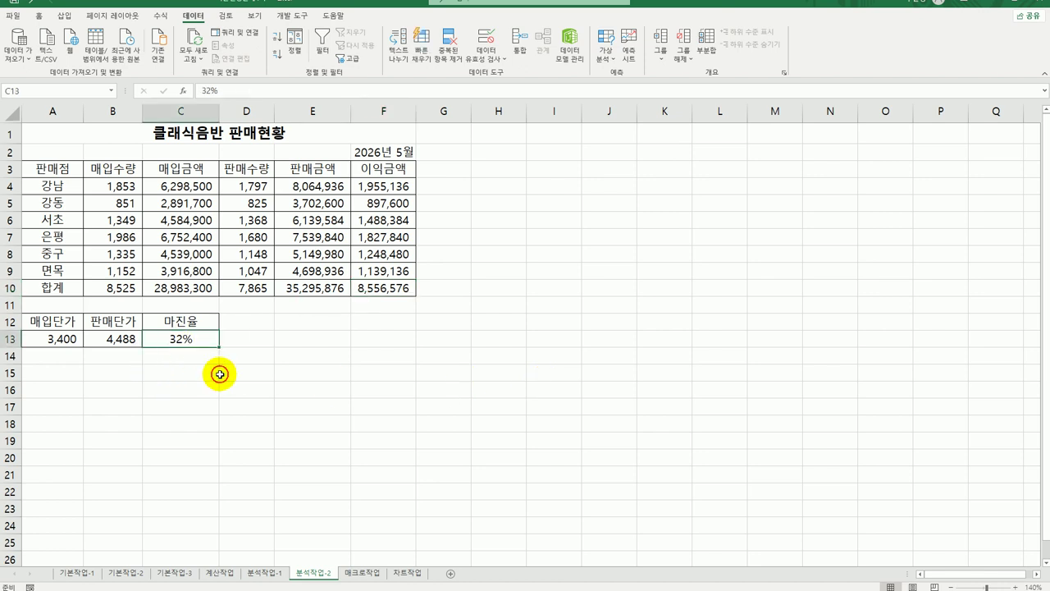
left_click(392, 287)
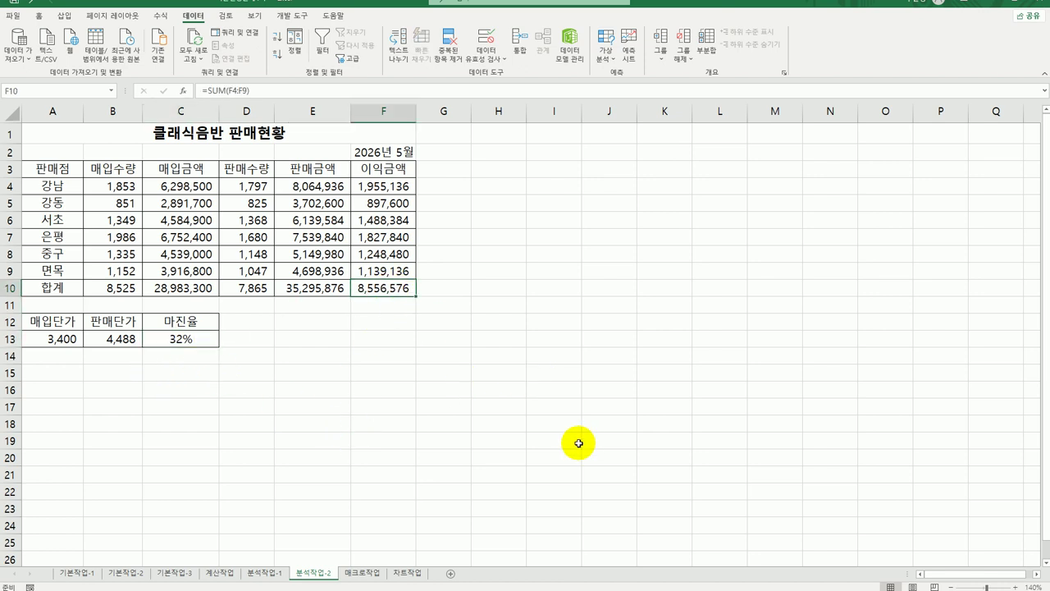
left_click(611, 53)
left_click(621, 88)
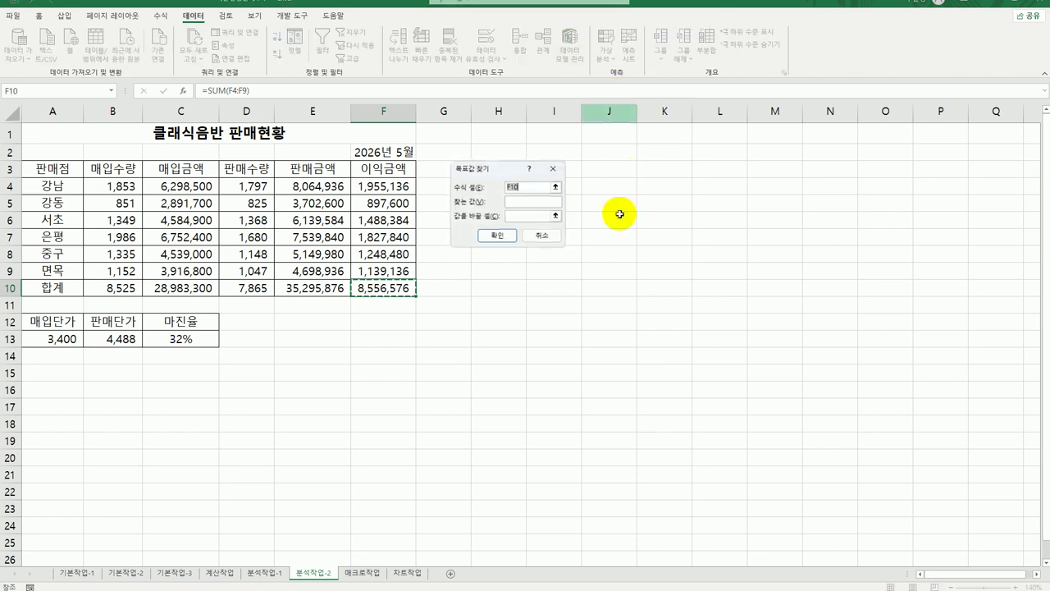
Step: Set the Goal Seek target value to 9500000 with $C$13 as the changing cell, and accept the solution
left_click(530, 202)
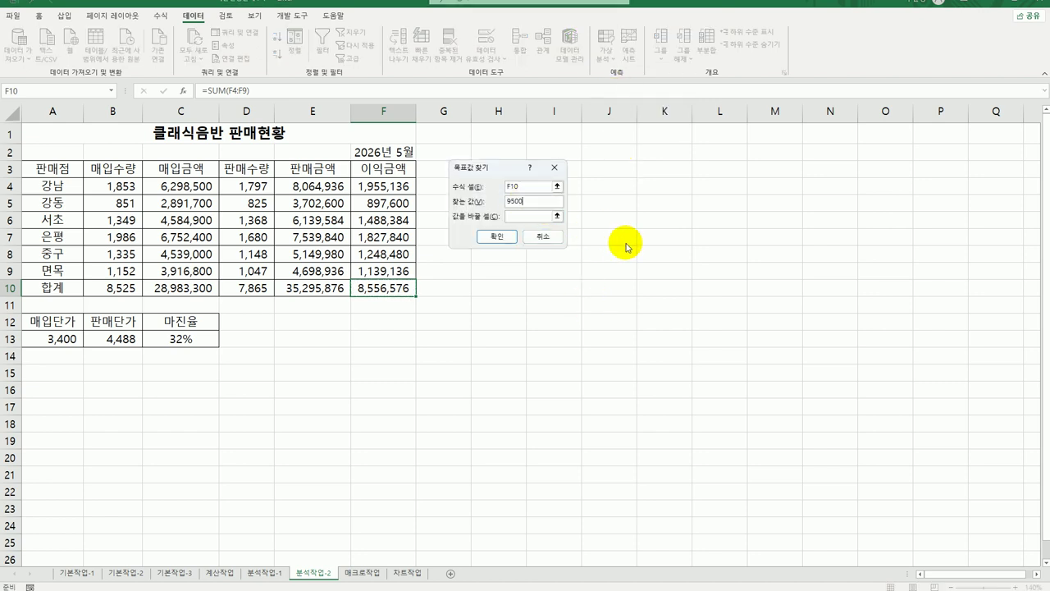
type("9500000")
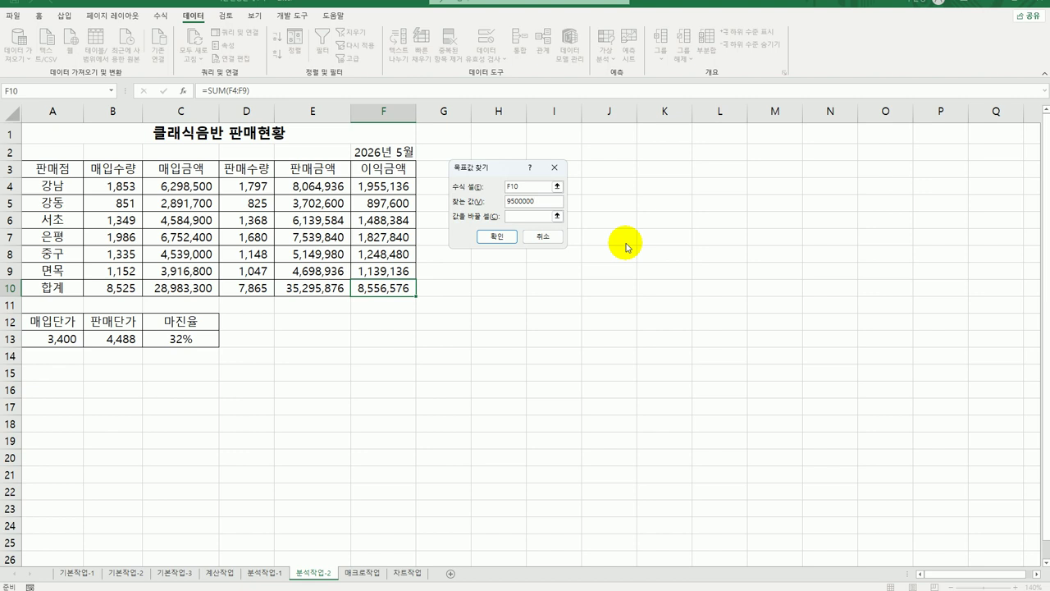
left_click(529, 216)
left_click(180, 338)
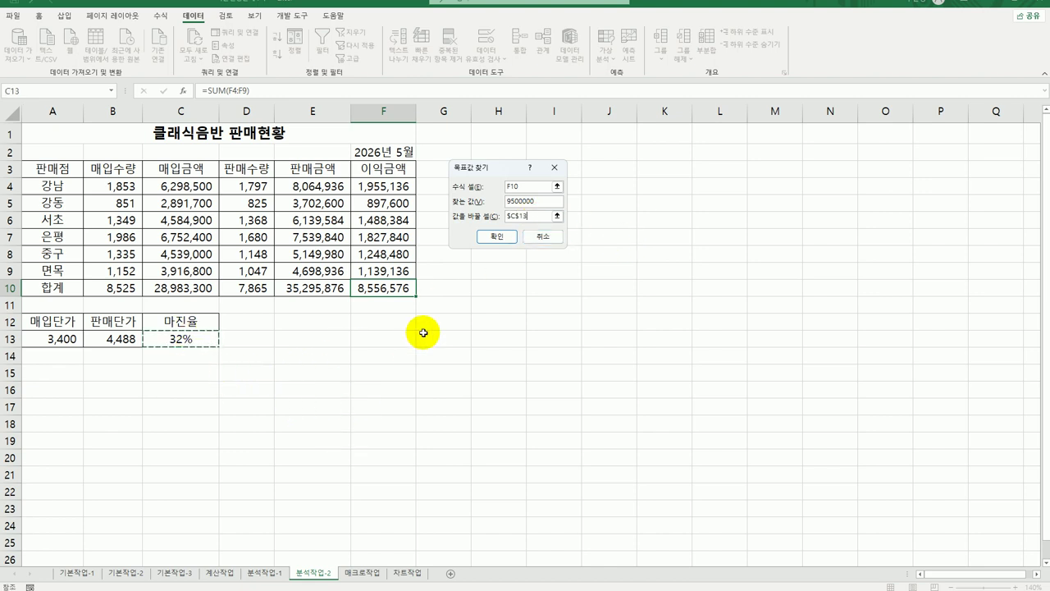
left_click(490, 238)
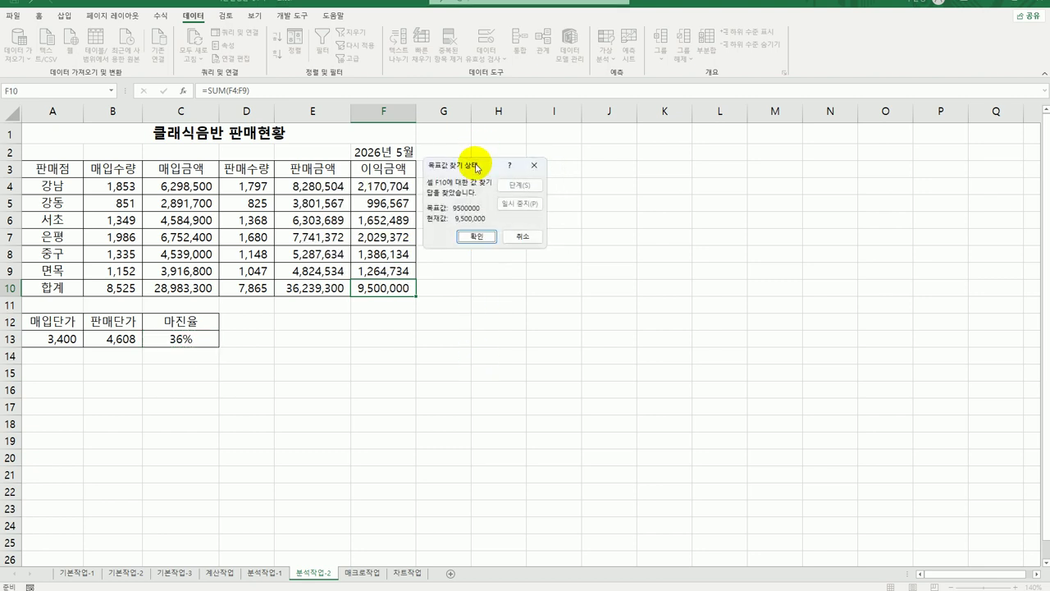
left_click_drag(476, 164, 590, 204)
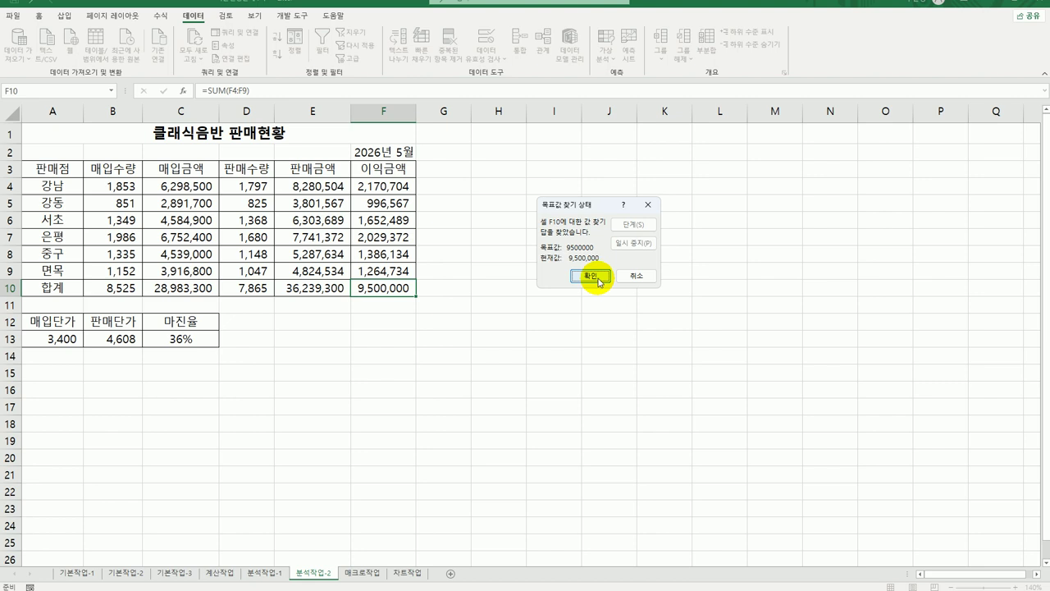
left_click(598, 281)
left_click(547, 412)
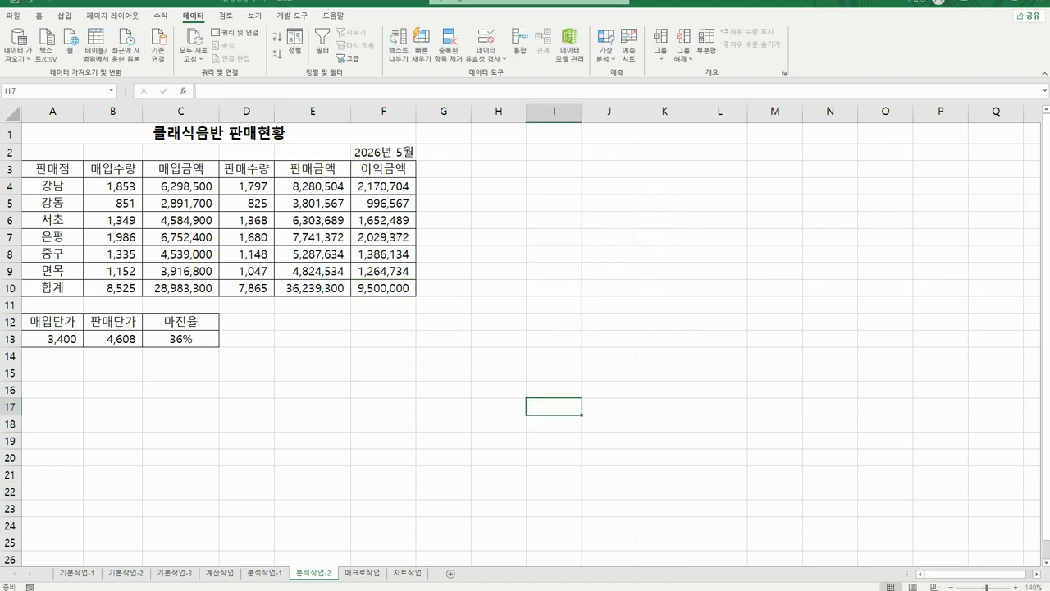
Step: Switch to the 매크로작업 sheet and deselect the 공연장 수익 현황 title
left_click(368, 574)
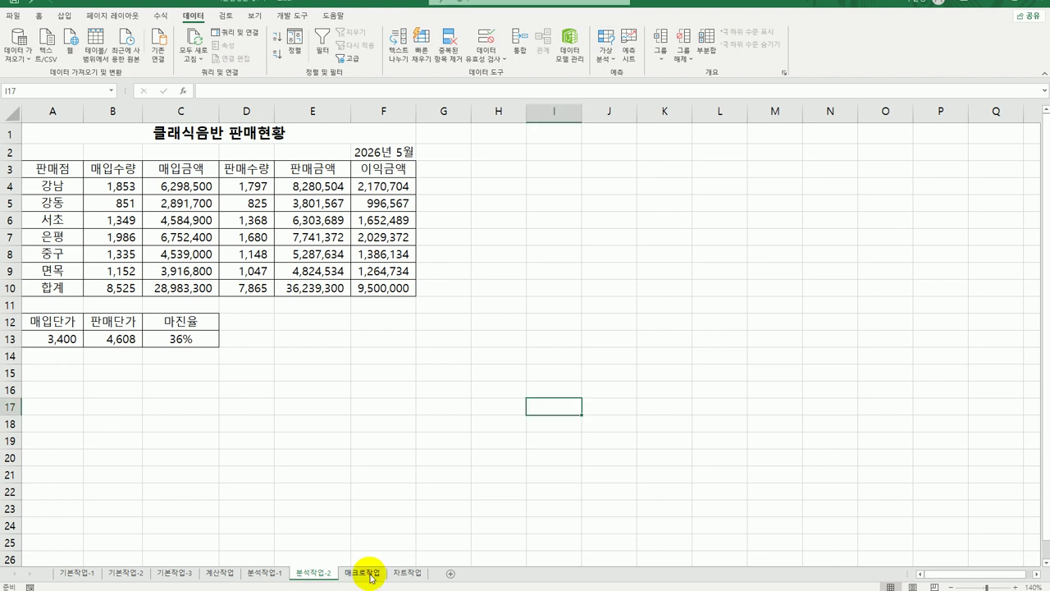
left_click(370, 574)
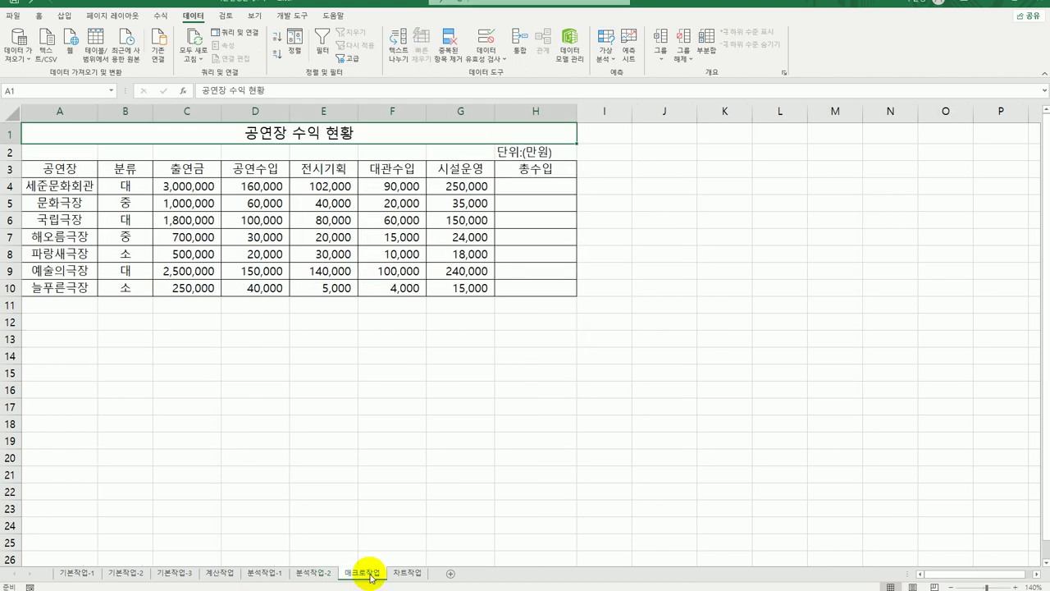
left_click(566, 474)
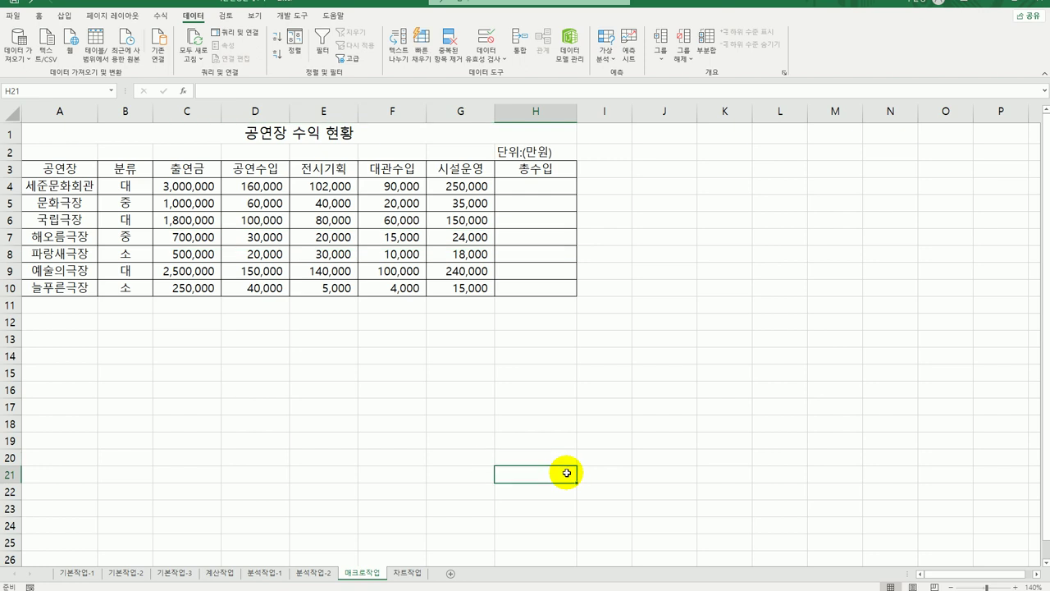
Step: Start recording a macro named 총수입, stored in the current workbook (현재 통합 문서)
left_click(292, 15)
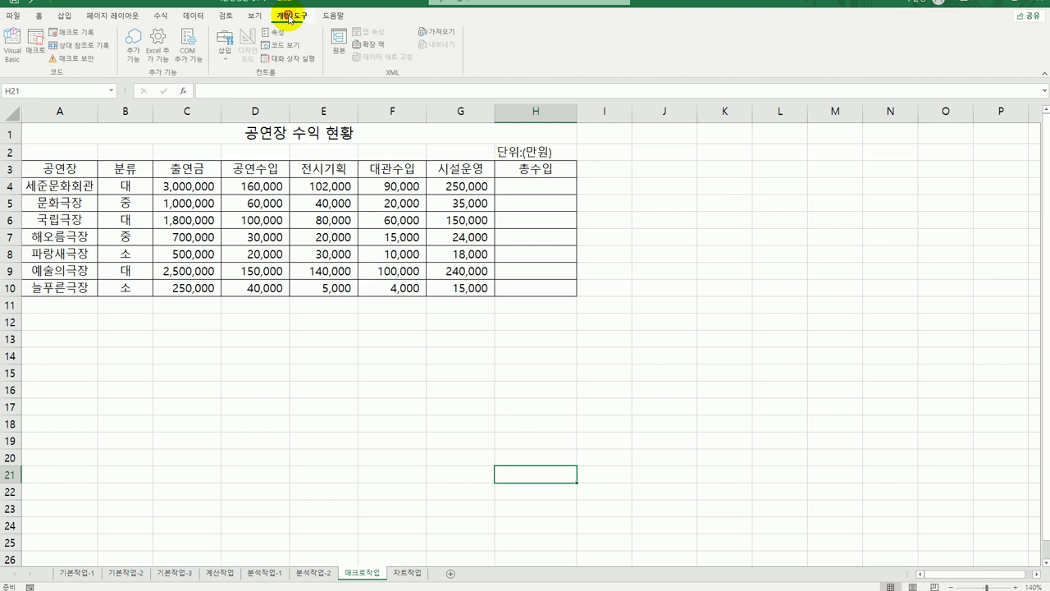
left_click(228, 56)
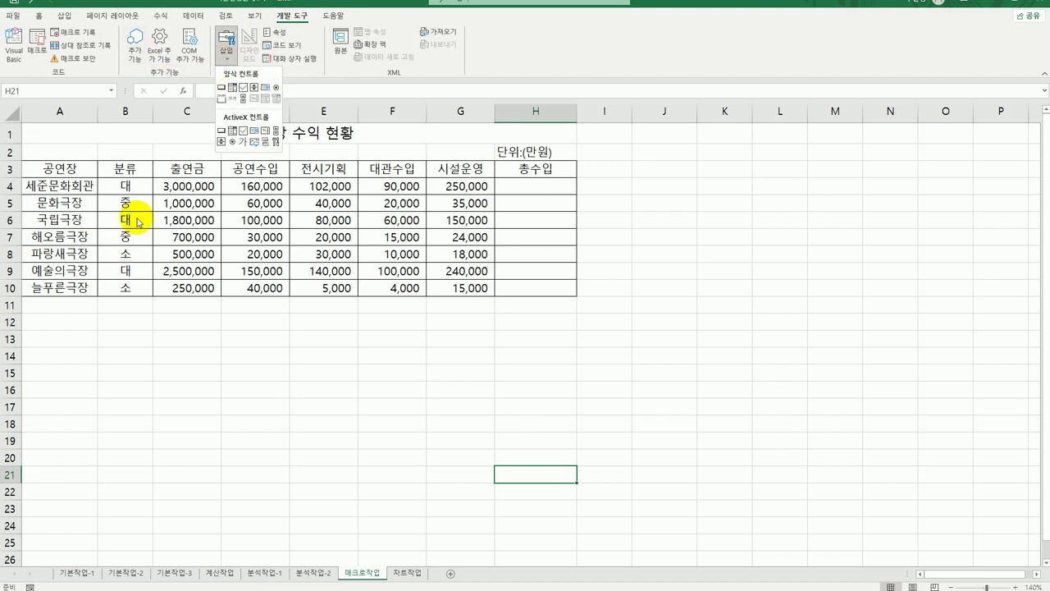
left_click(64, 16)
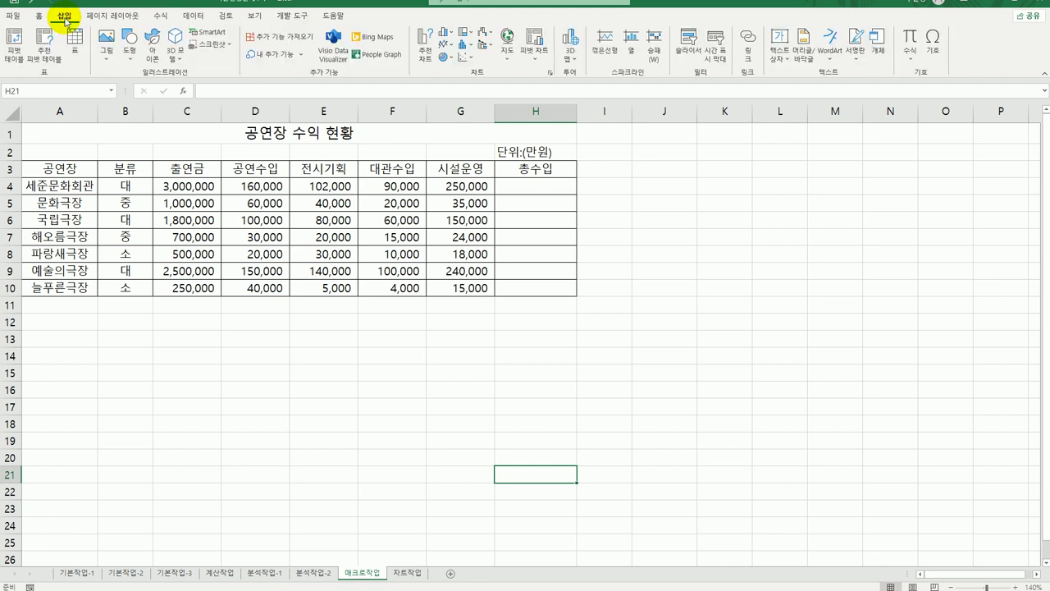
left_click(292, 15)
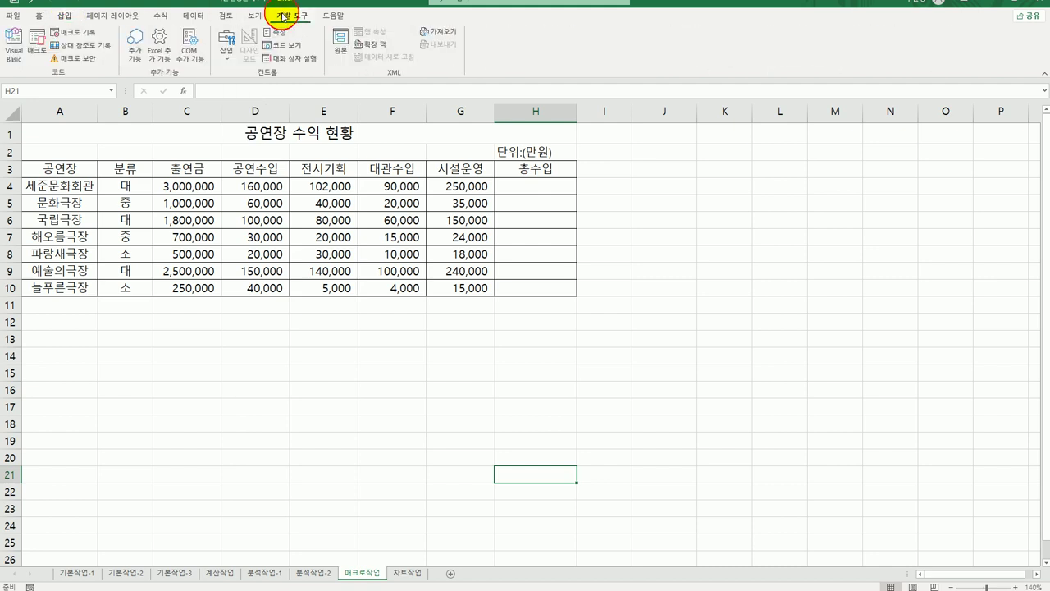
left_click(81, 36)
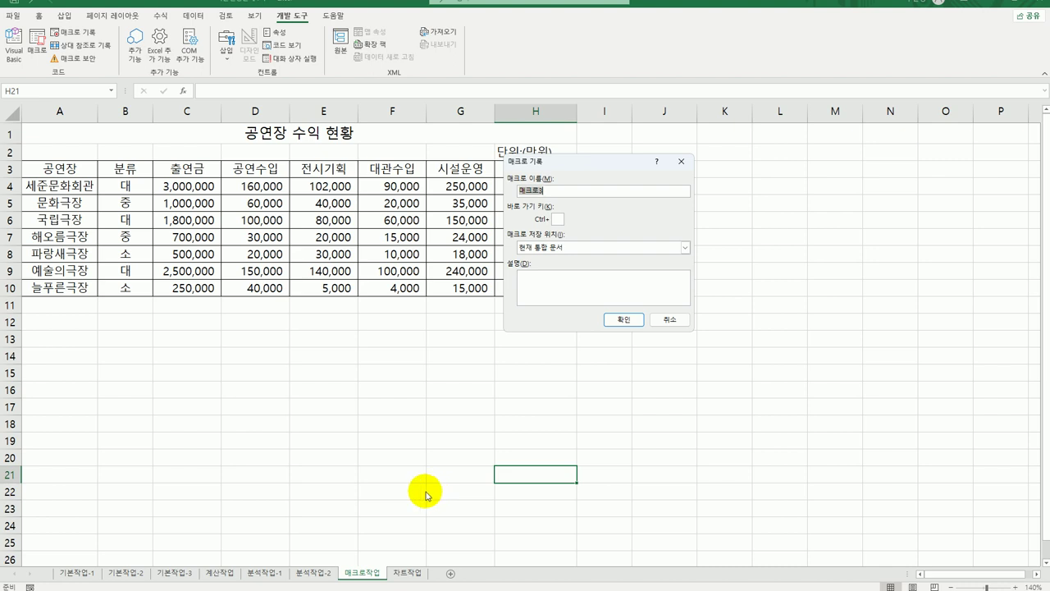
type("chd")
key("BackSpace")
key("BackSpace")
type("총수입")
left_click(624, 320)
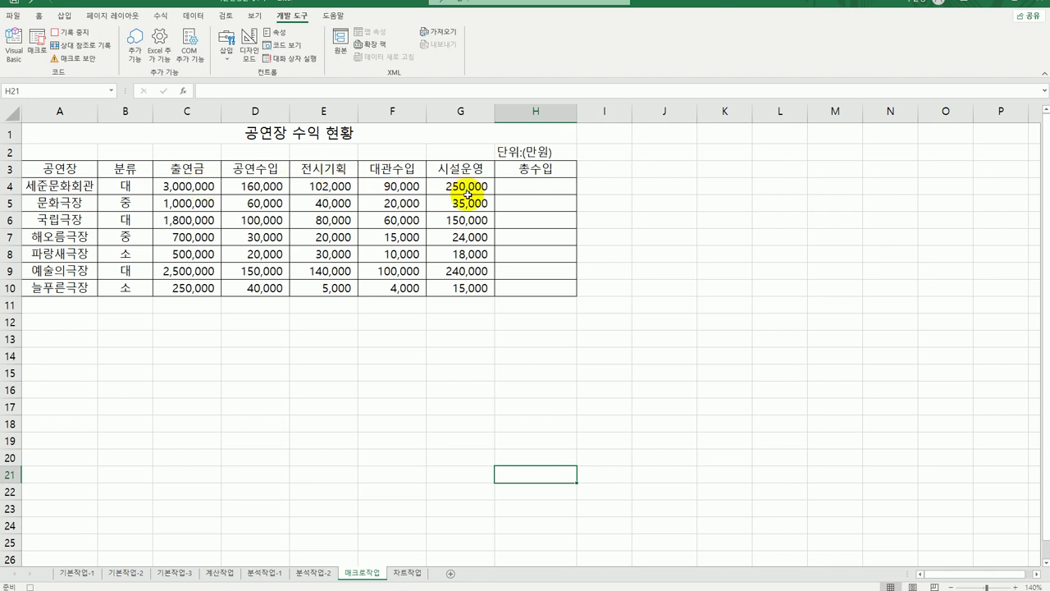
Step: Fill the 총수입 cells H4:H10 with AutoSum totals of columns C to G, and stop the macro recording
mouse_move(158, 192)
left_mouse_down()
mouse_move(265, 205)
mouse_move(546, 292)
left_mouse_up()
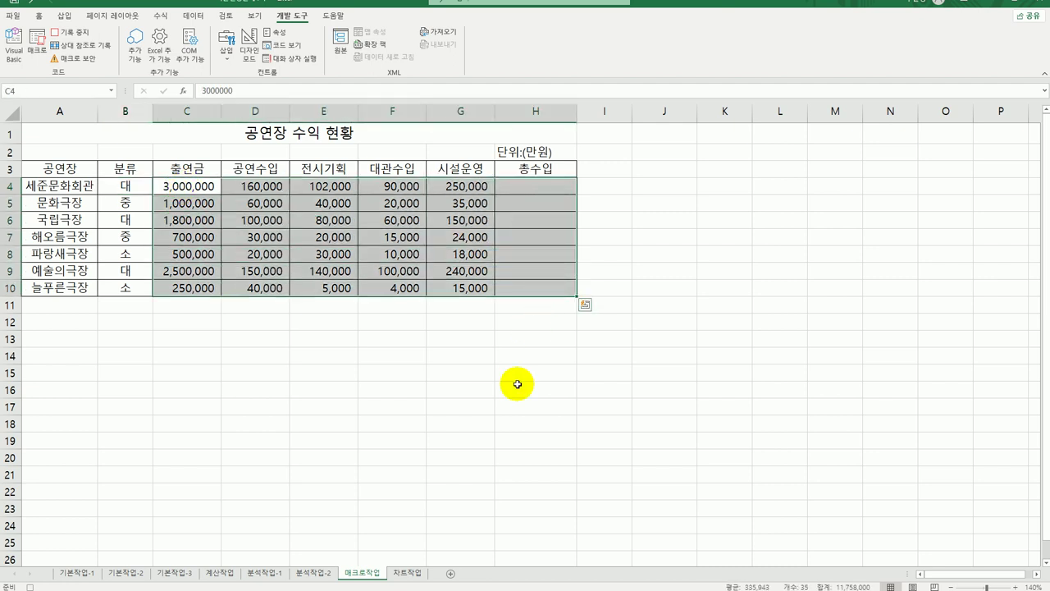
left_click(159, 18)
left_click(46, 38)
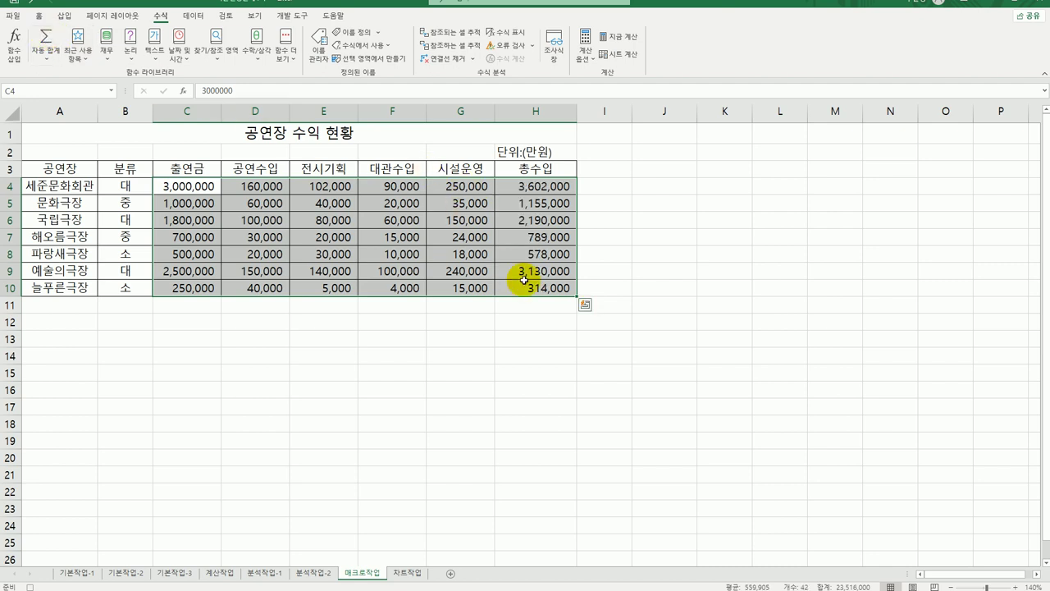
left_click(525, 287)
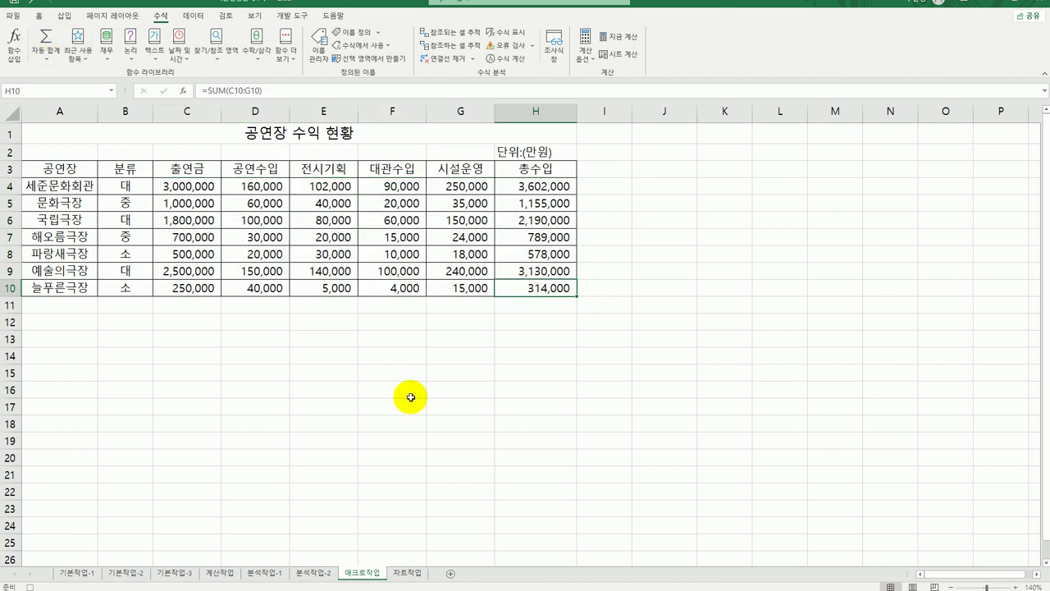
left_click(301, 18)
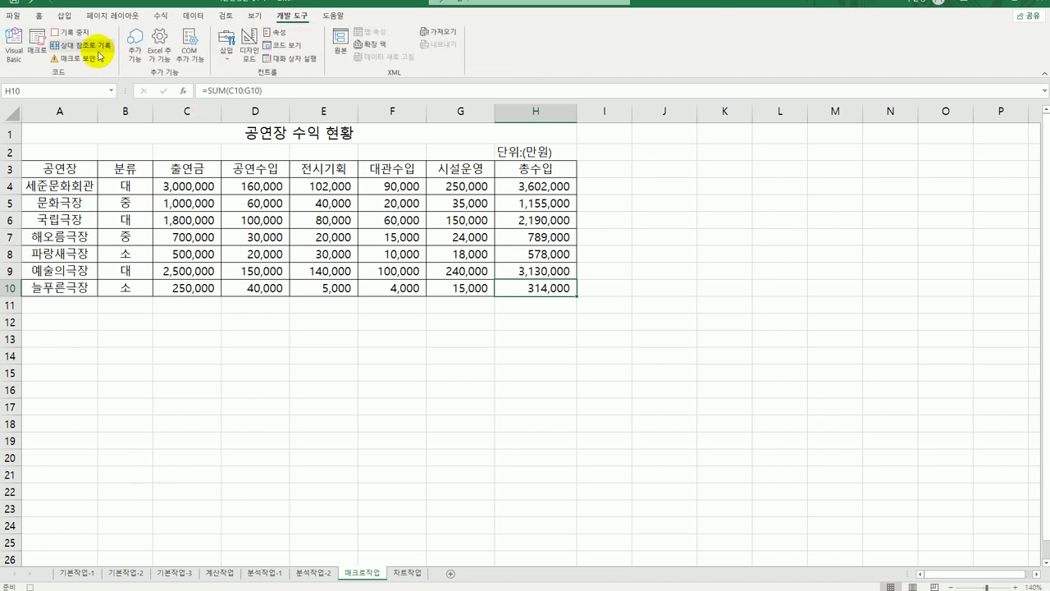
left_click(84, 37)
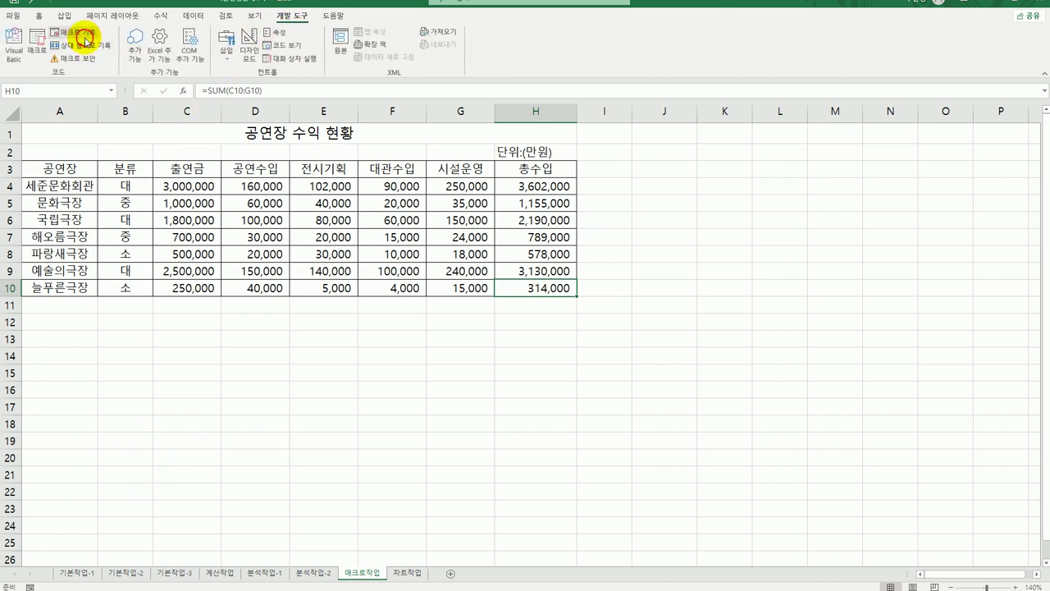
Step: Draw a cross shape over cells J3:J5, about 1.74 cm high and 2.21 cm wide, and label it 총수입
left_click(704, 407)
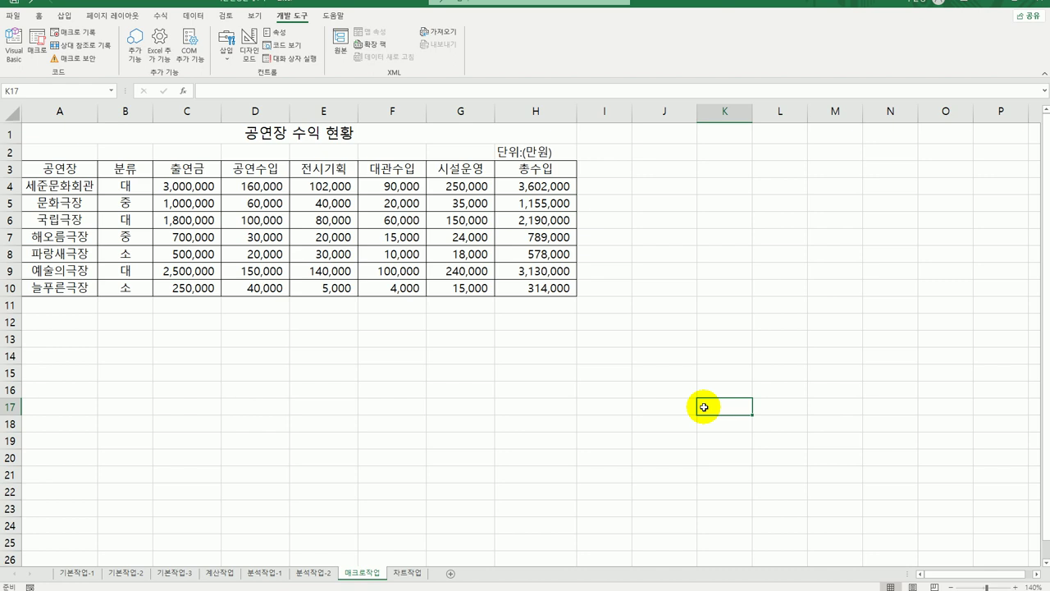
left_click(64, 15)
left_click(129, 51)
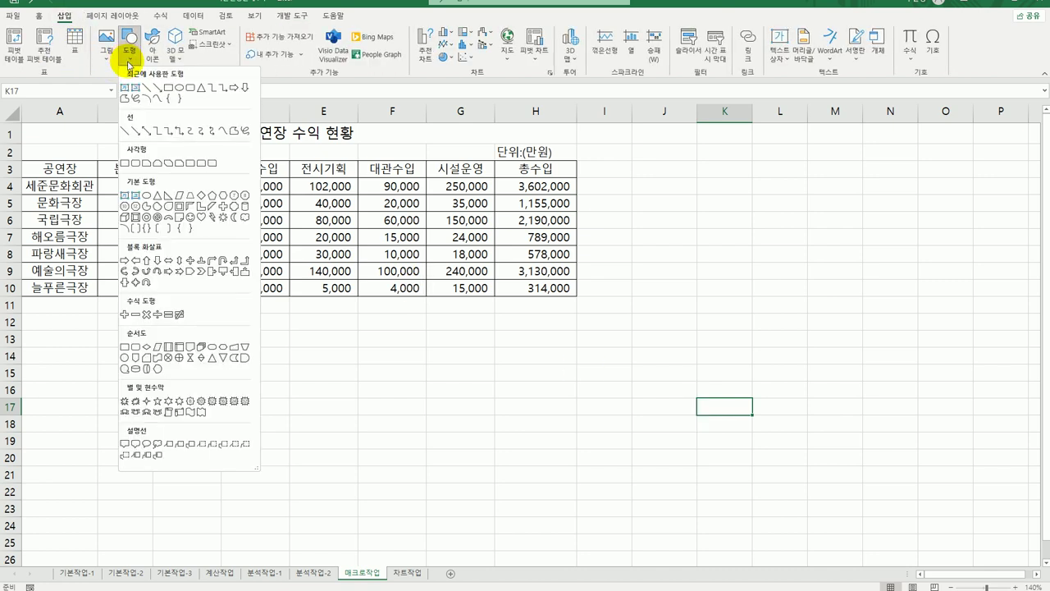
left_click(224, 205)
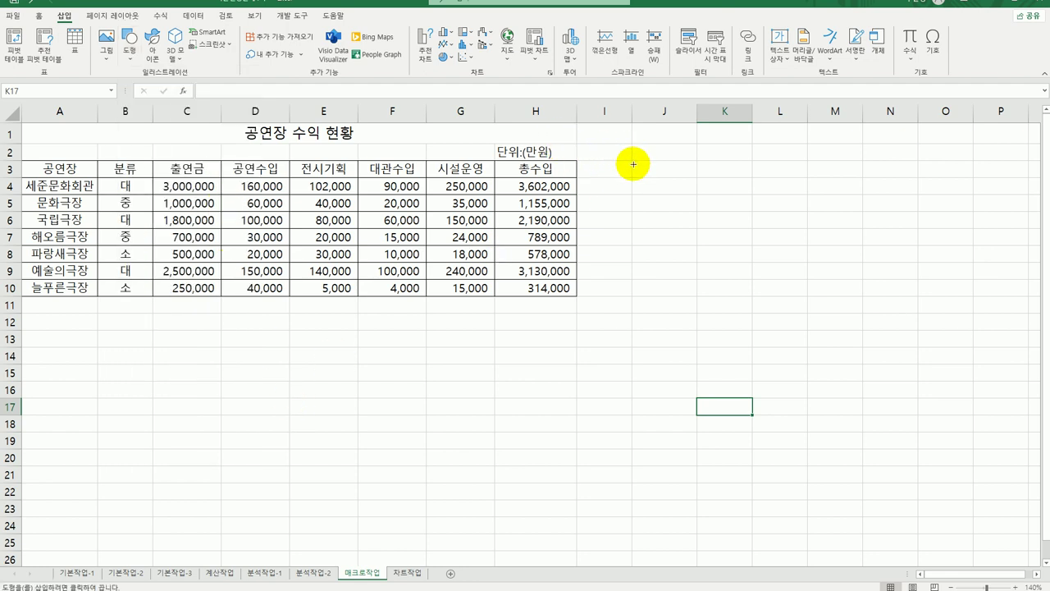
mouse_move(633, 161)
left_mouse_down()
mouse_move(684, 173)
mouse_move(678, 210)
left_mouse_up()
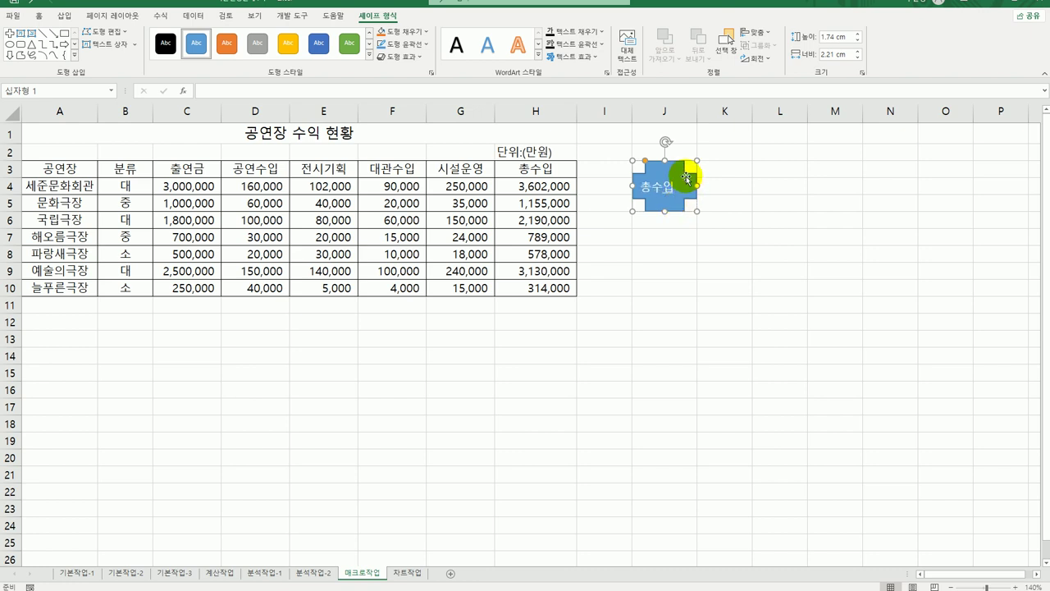
Step: Assign the 총수입 macro to the cross shape and deselect the shape
right_click(680, 174)
left_click(763, 384)
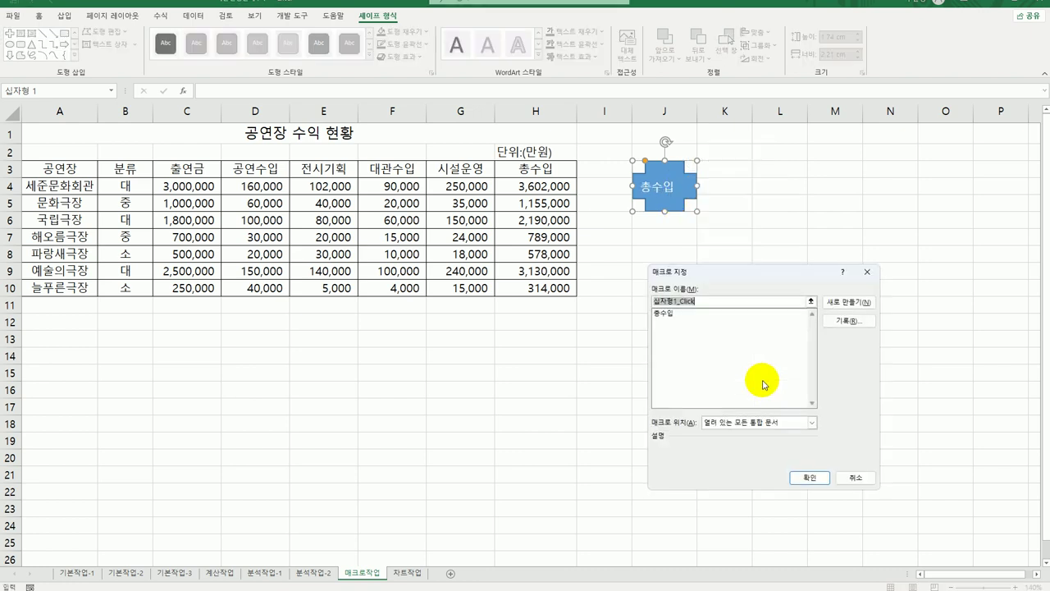
left_click(663, 314)
left_click(662, 315)
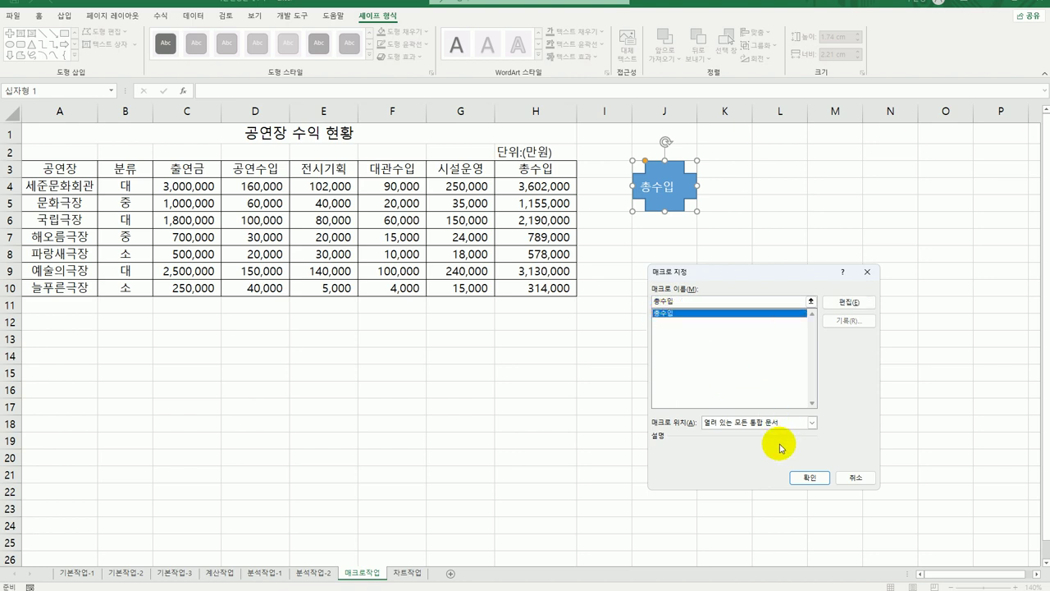
left_click(809, 478)
left_click(838, 464)
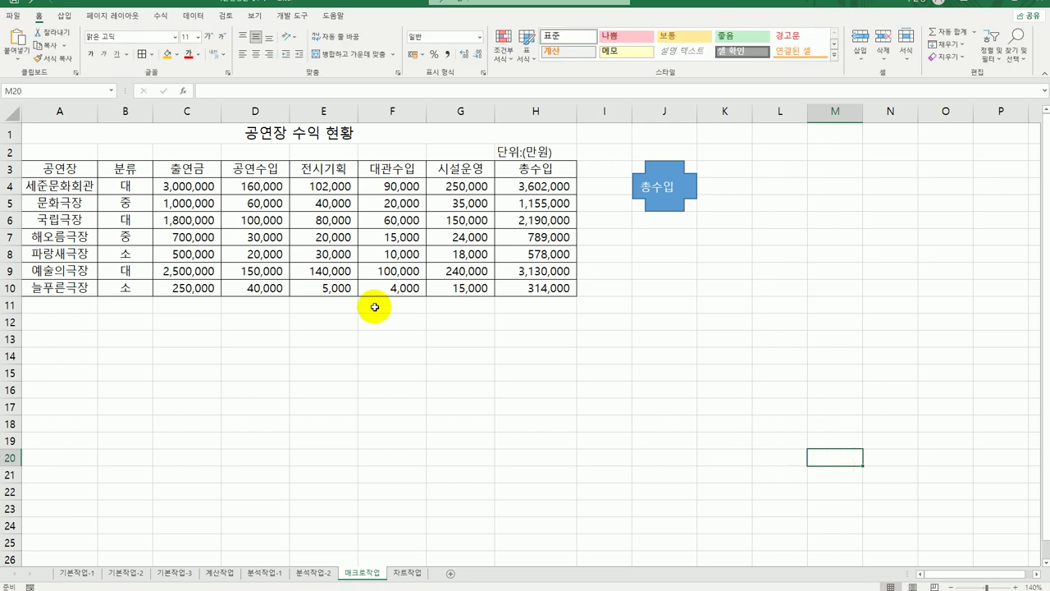
Step: Start recording a macro named 서식 in the current workbook
left_click(289, 16)
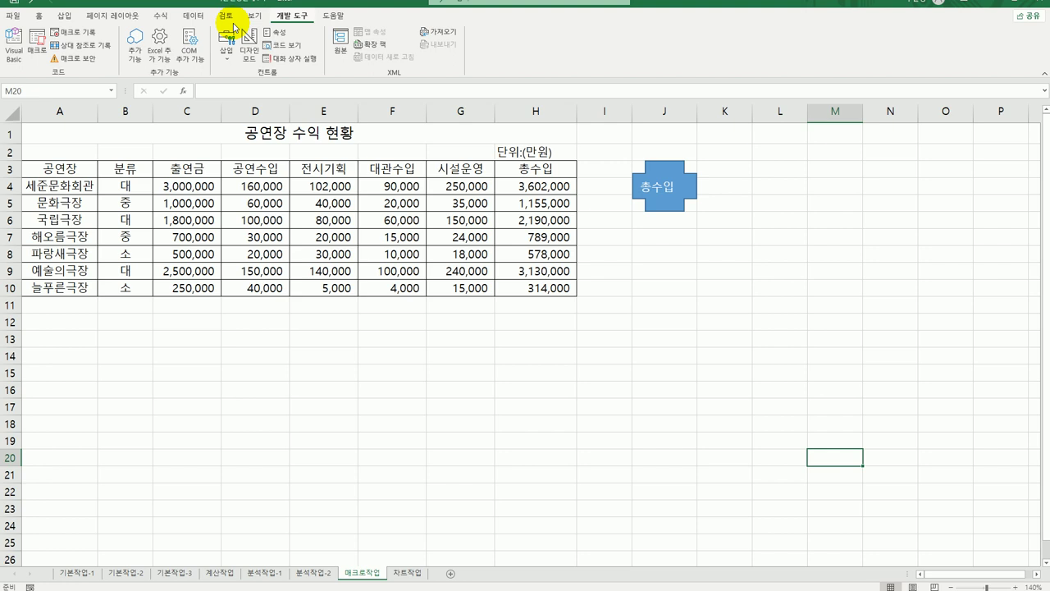
left_click(73, 32)
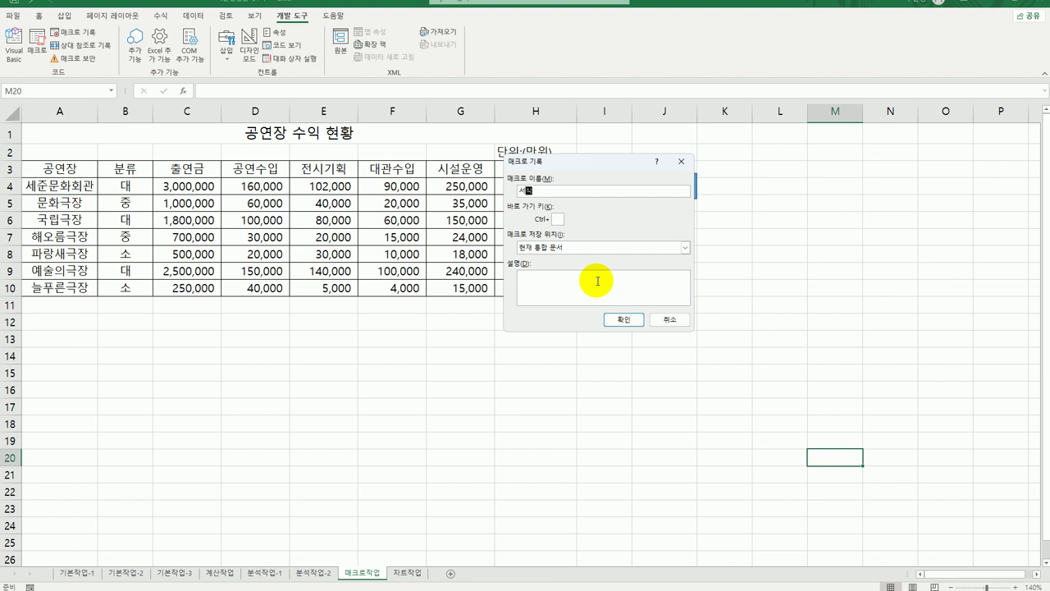
left_click(623, 319)
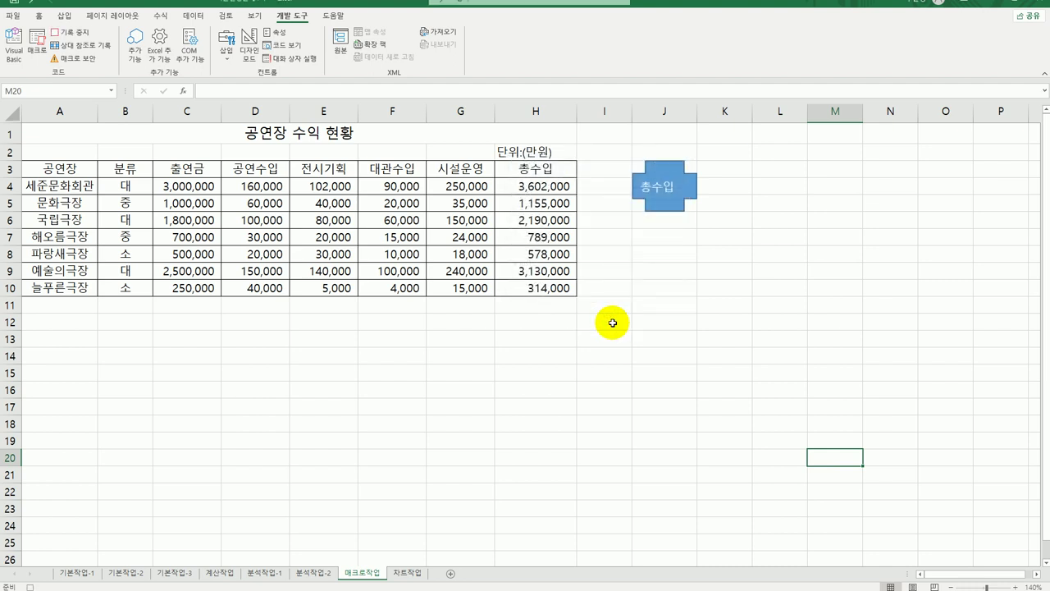
Step: Apply the 회계 number format to C4:G10, widen column C to fit its amounts, and stop the macro recording
left_click_drag(200, 189, 474, 288)
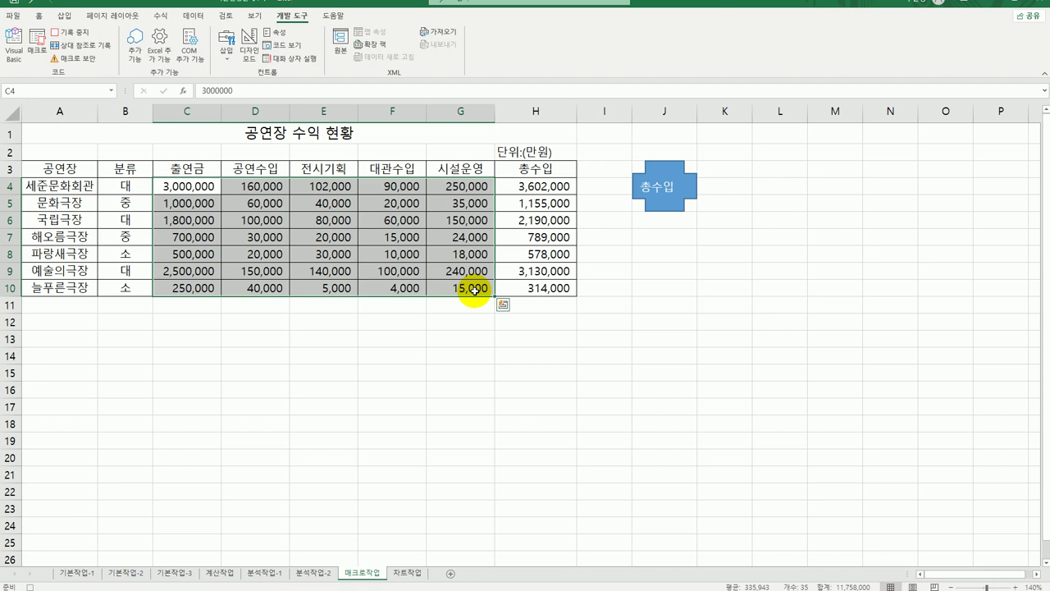
left_click(39, 16)
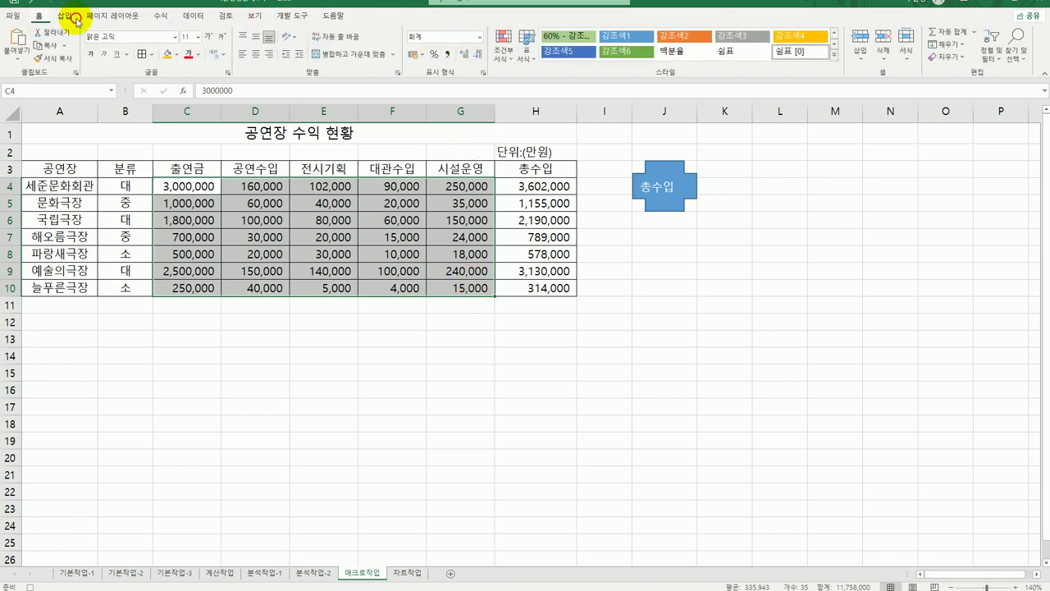
left_click(480, 37)
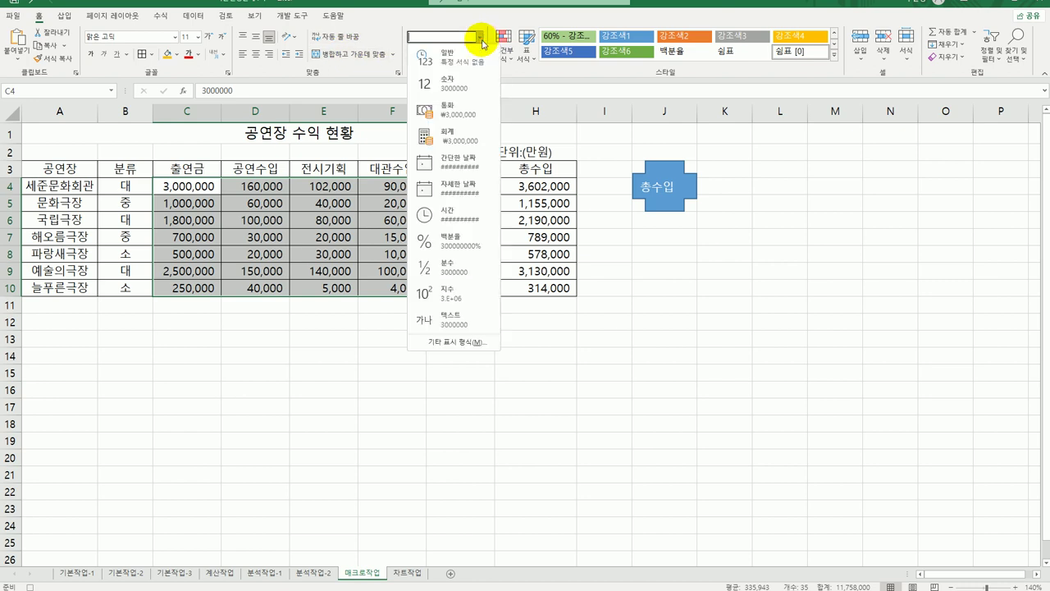
left_click(465, 146)
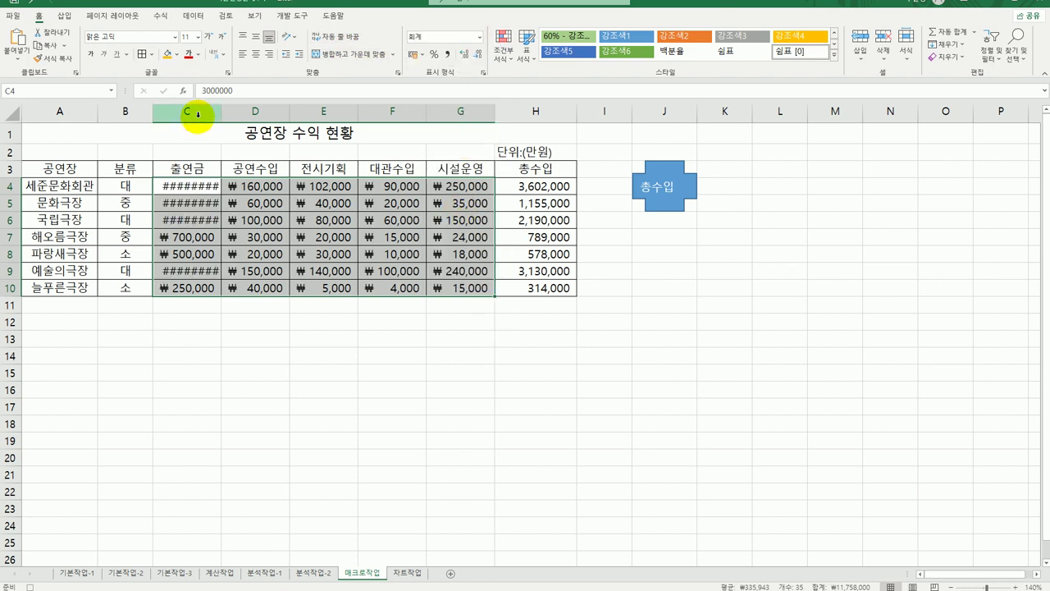
left_click_drag(222, 109, 231, 109)
left_click(474, 289)
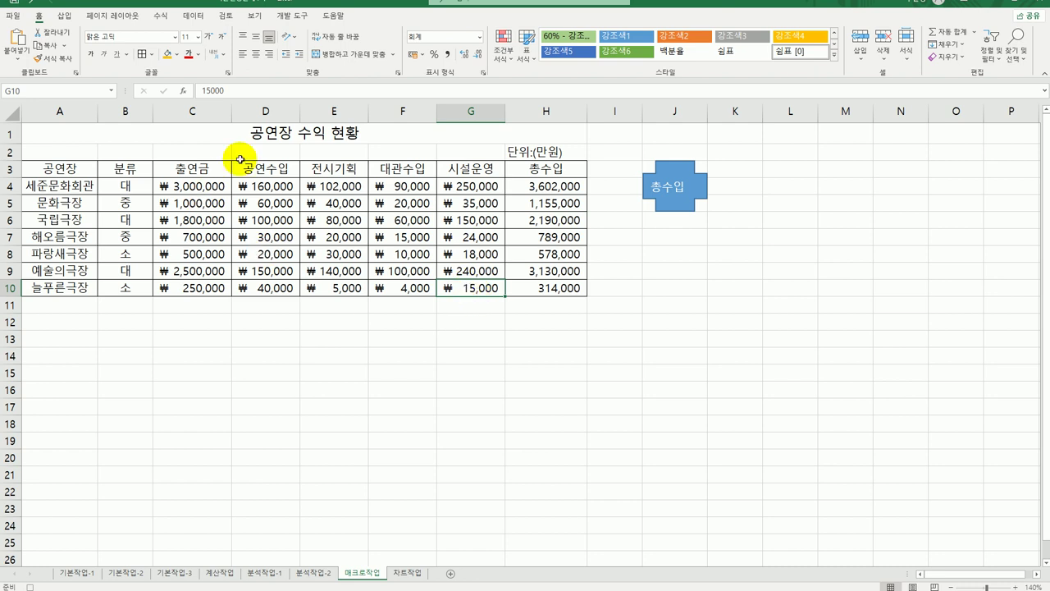
left_click(292, 16)
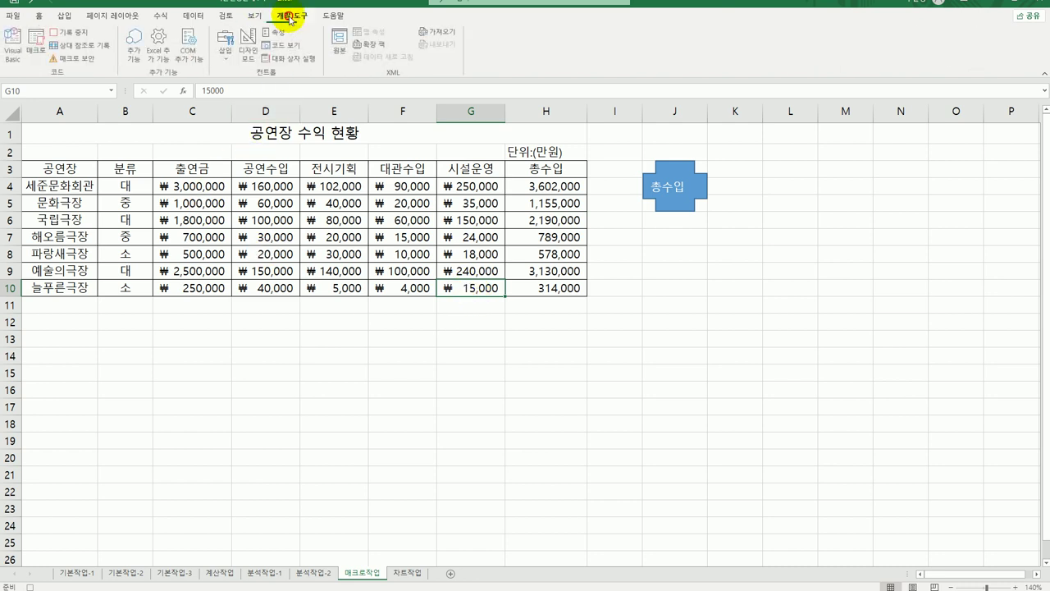
left_click(72, 32)
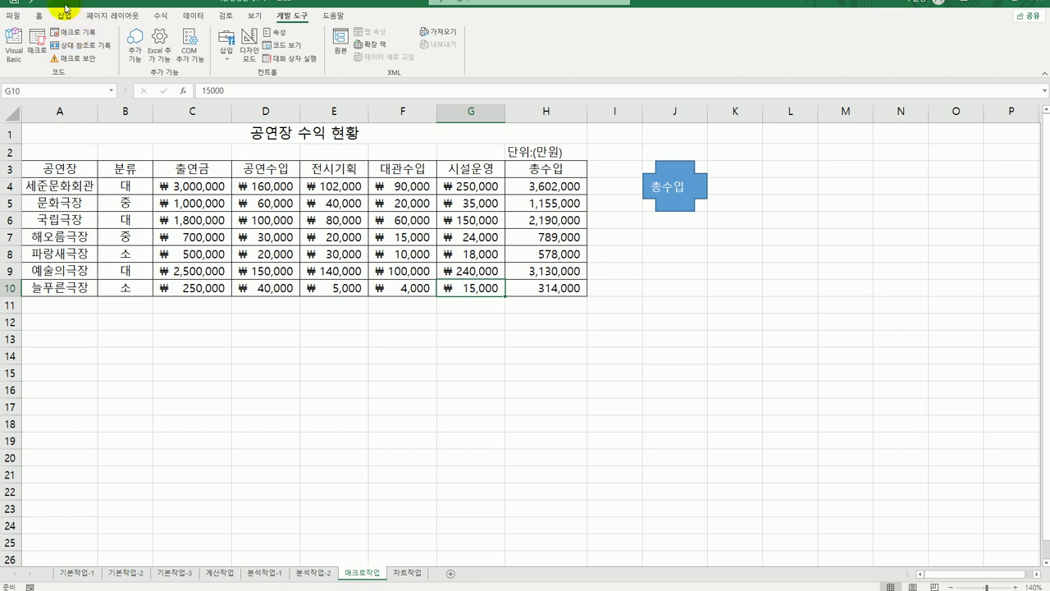
Step: Draw a hexagon over cells J7:J9, about 1.76 cm high and 2.25 cm wide, and label it 서식
left_click(64, 15)
left_click(129, 51)
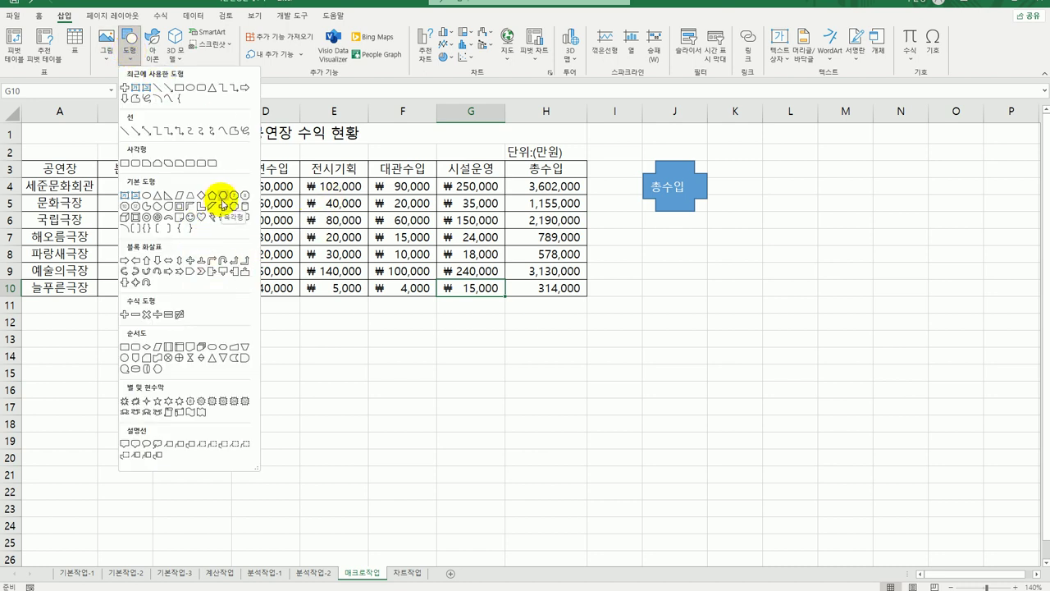
left_click(222, 204)
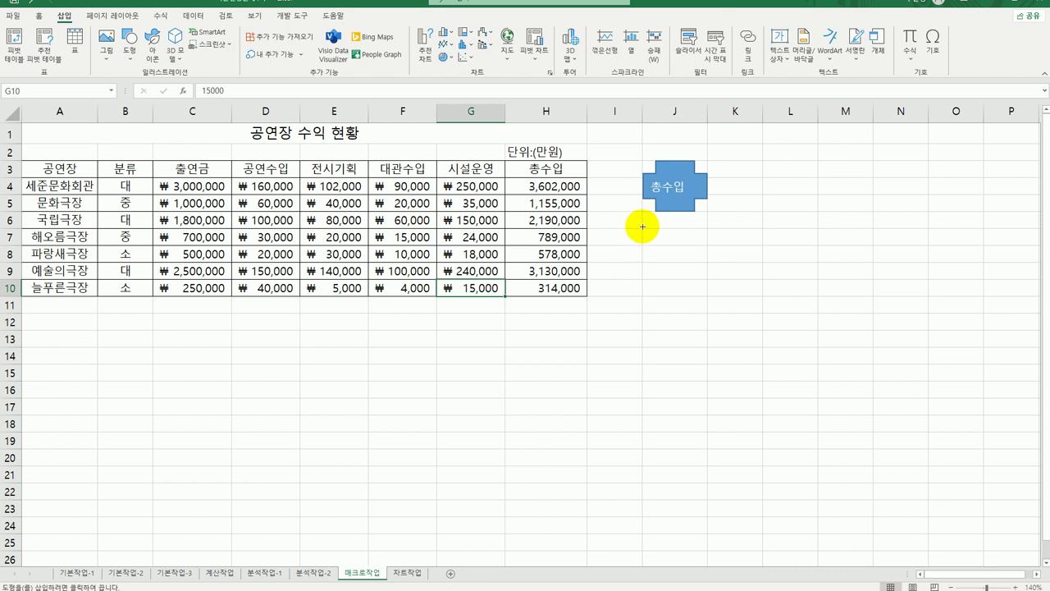
left_click_drag(642, 228, 707, 279)
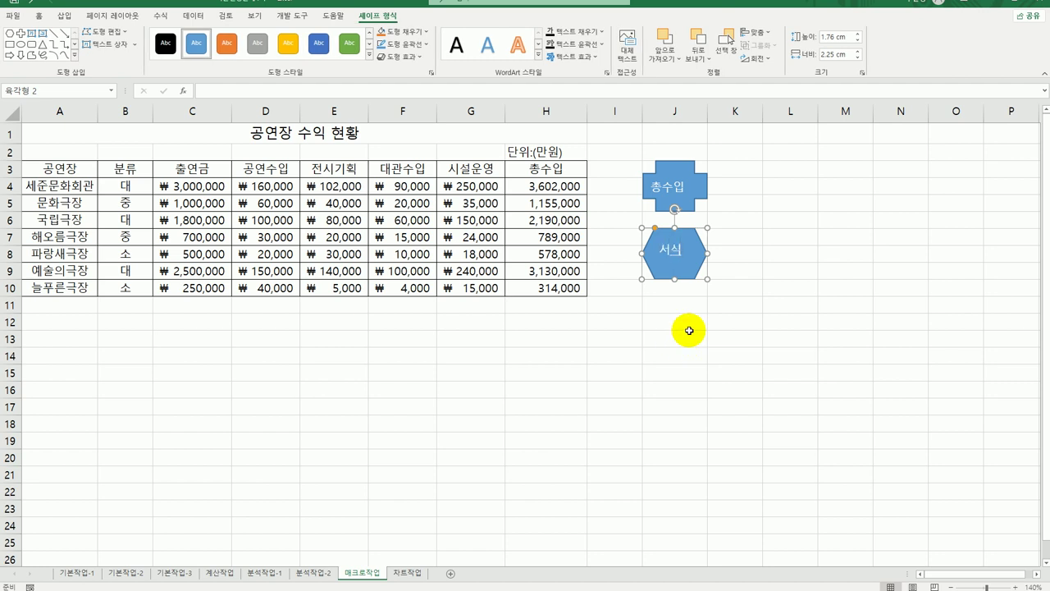
left_click(690, 234)
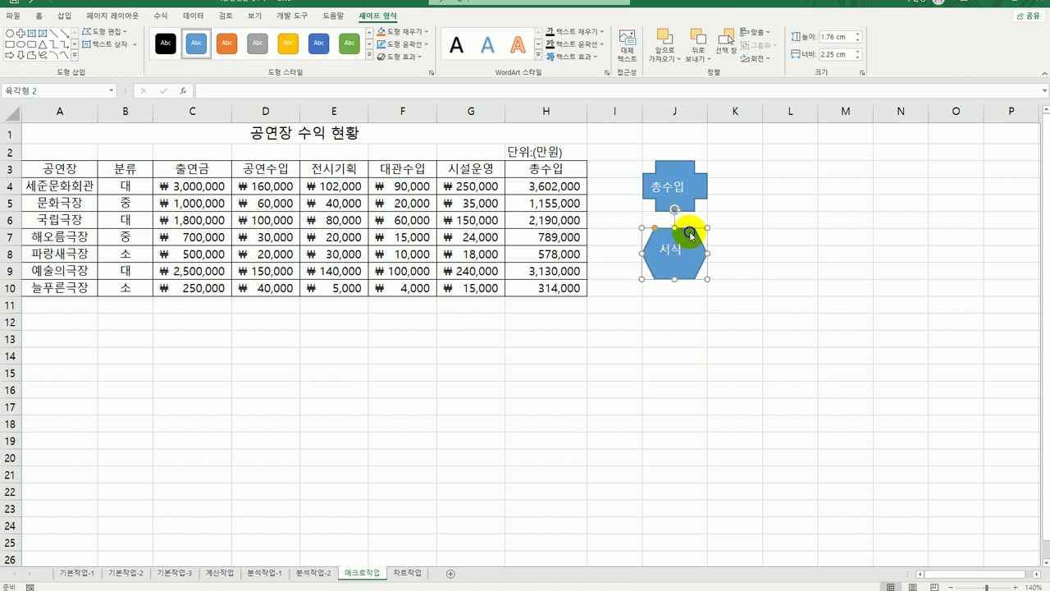
Step: Assign the 서식 macro to the hexagon shape and deselect the shape
right_click(690, 236)
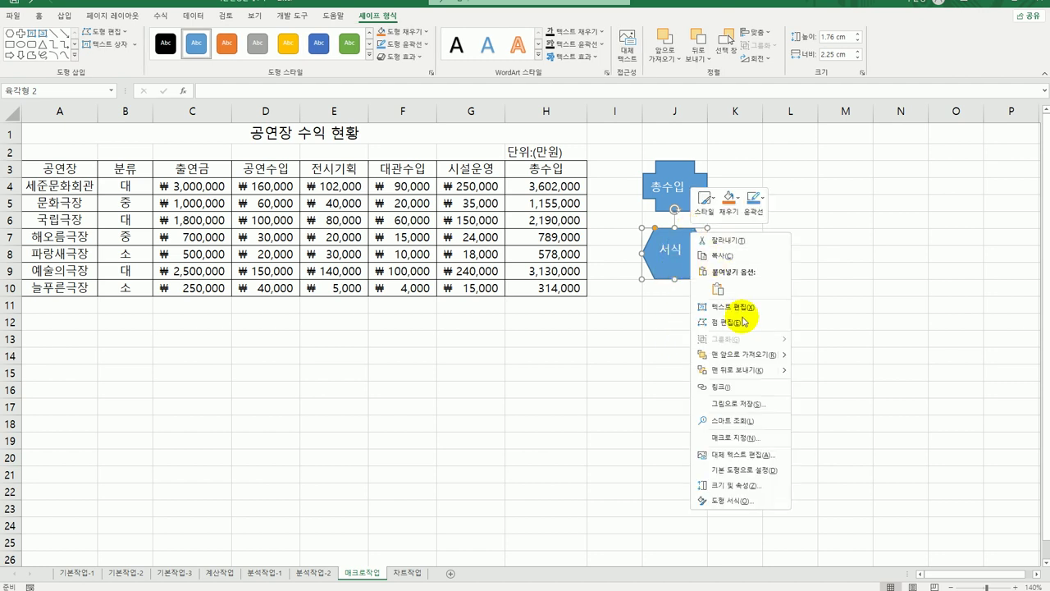
left_click(750, 433)
left_click(664, 366)
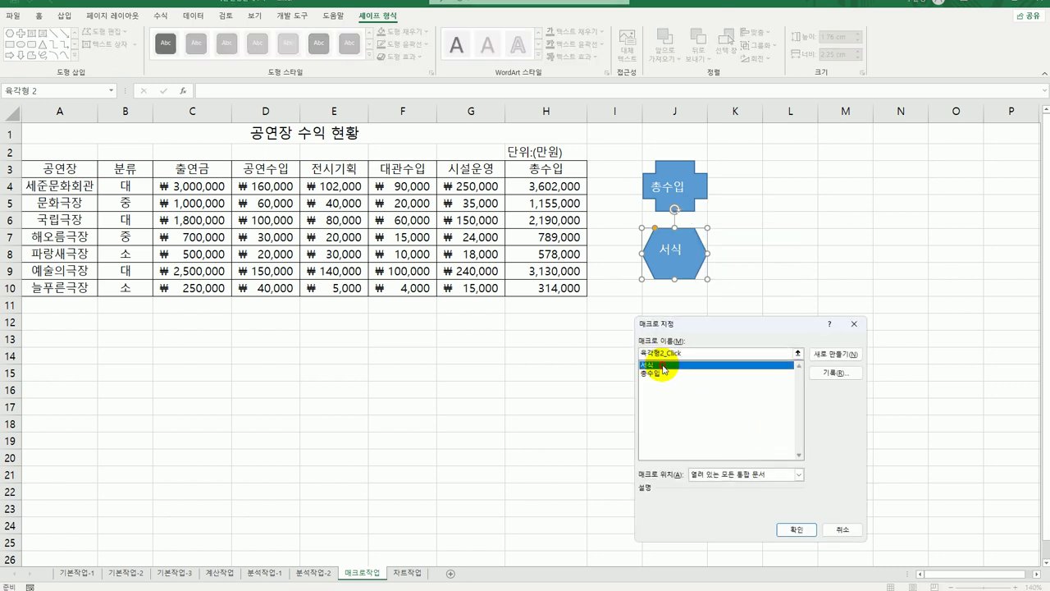
left_click(796, 531)
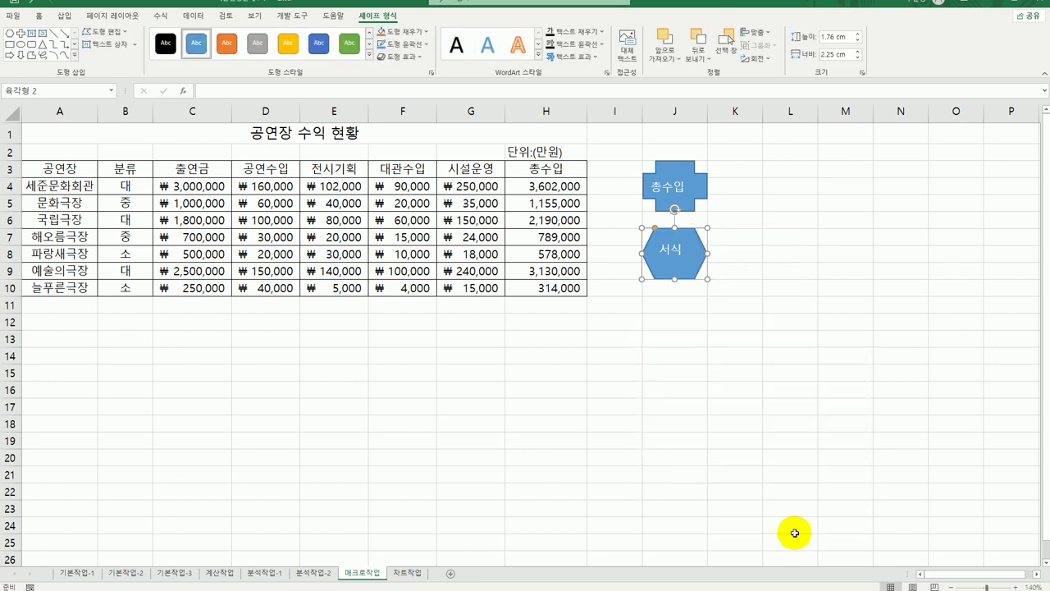
left_click(801, 502)
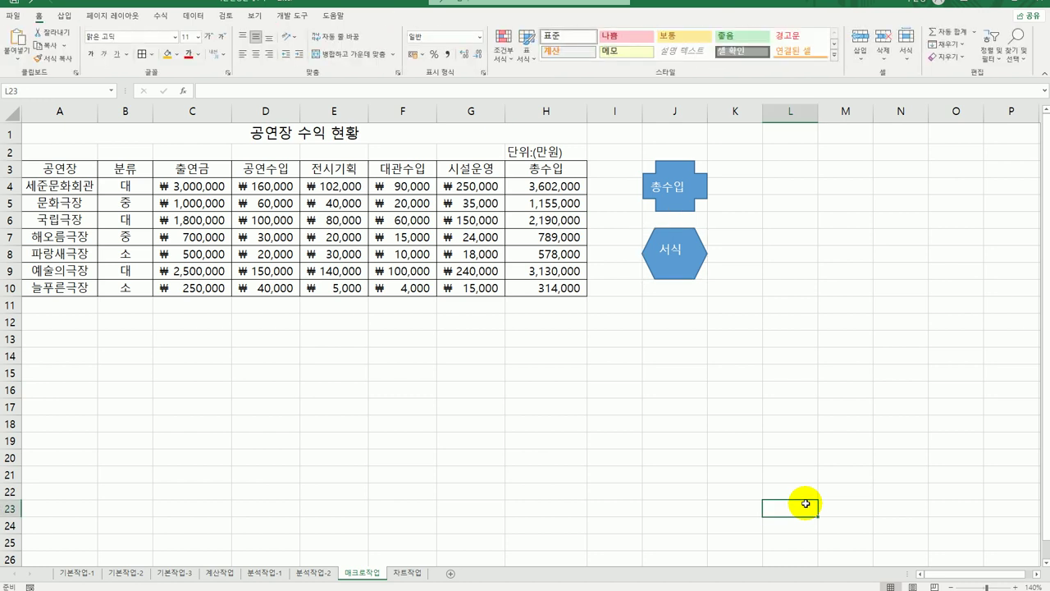
Step: Go to the 차트작업 sheet and auto-fit column E to its 수입금액 amounts
left_click(408, 572)
scroll(738, 427, "down", 2)
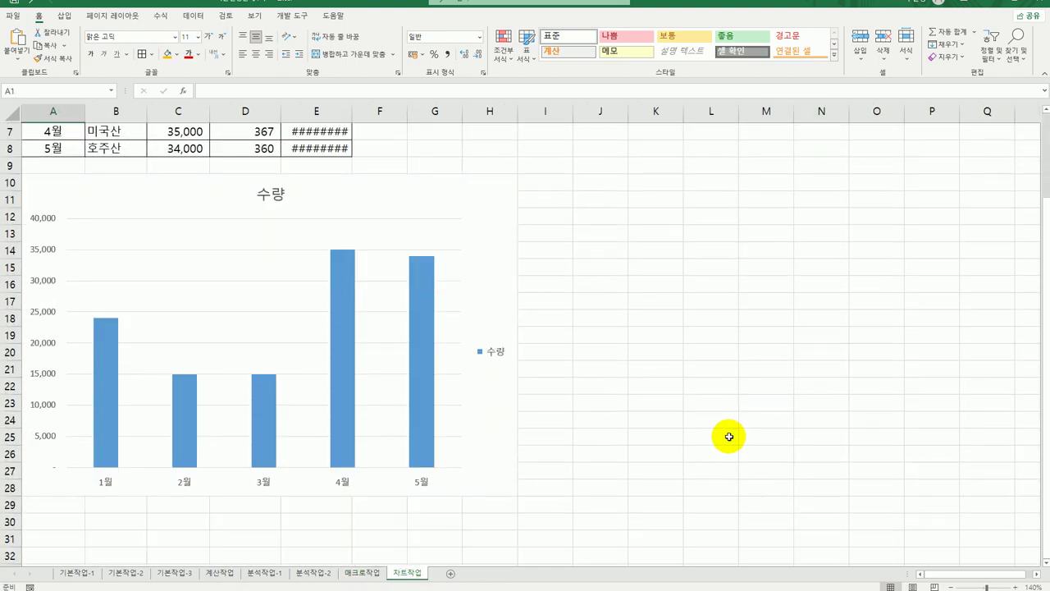
scroll(468, 335, "up", 2)
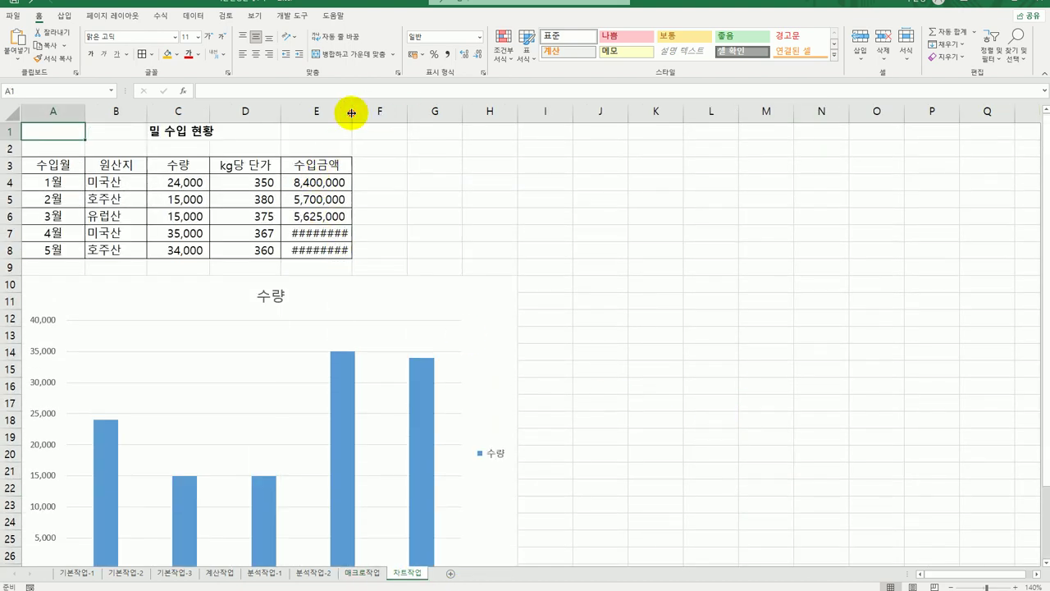
double_click(352, 111)
scroll(593, 378, "down", 2)
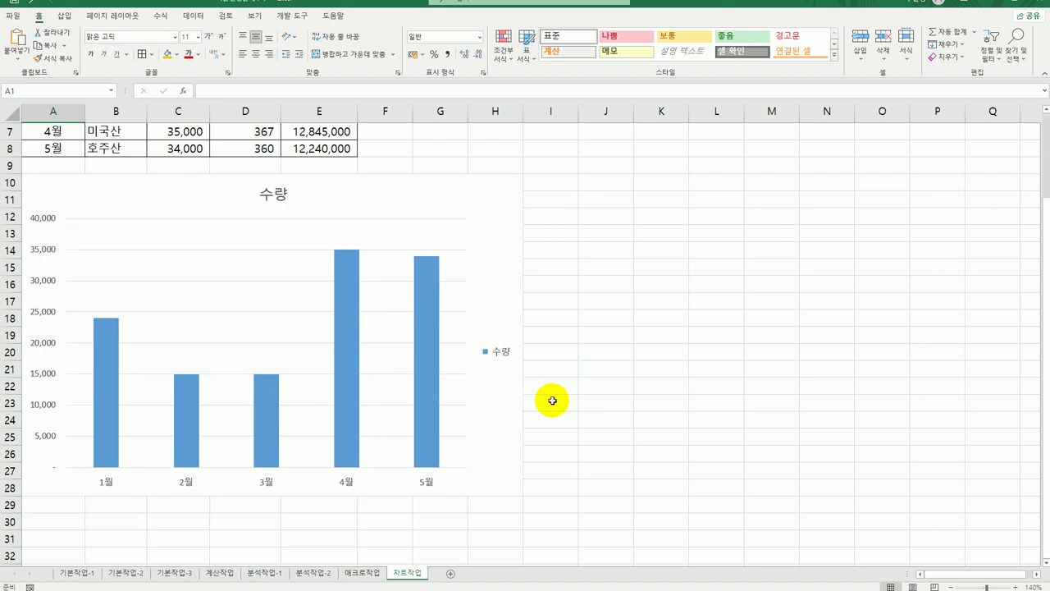
scroll(549, 370, "up", 2)
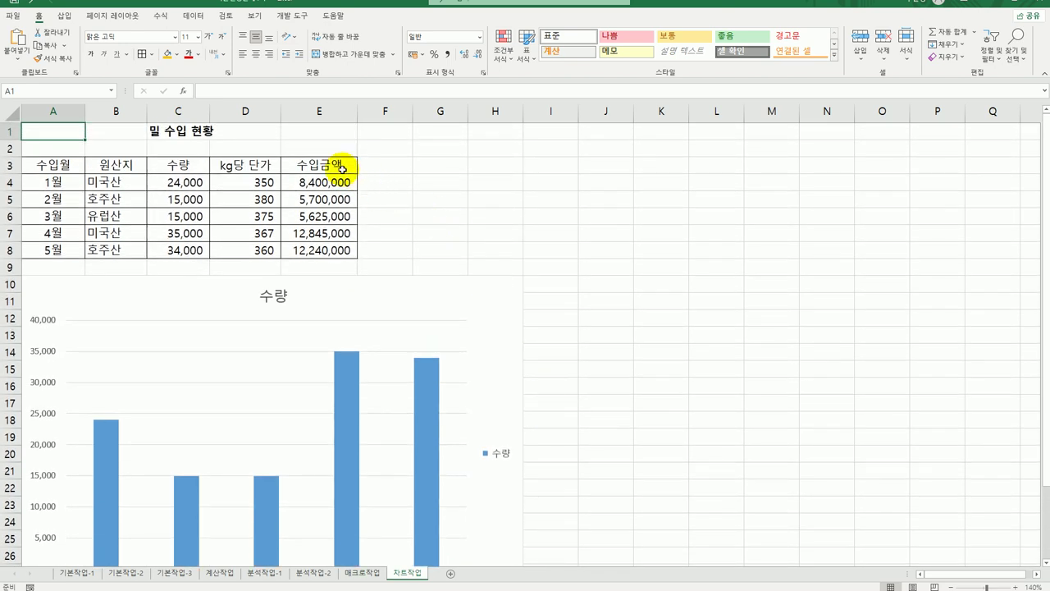
Step: Copy the 수입금액 data in E3:E8 and paste it into the chart as a new series
left_click_drag(337, 164, 335, 259)
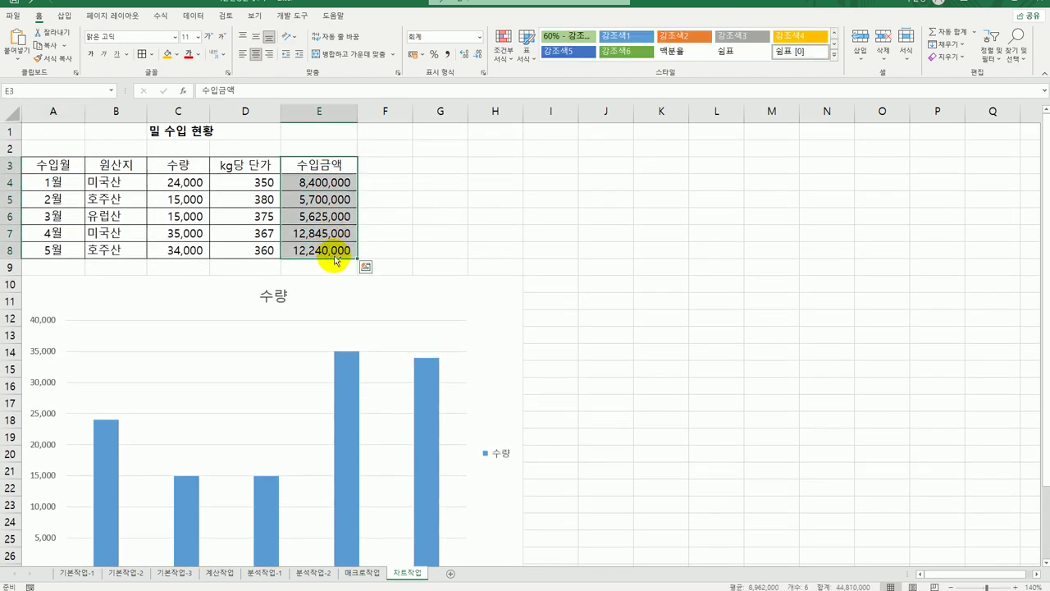
key("ctrl+c")
left_click(482, 351)
key("ctrl+v")
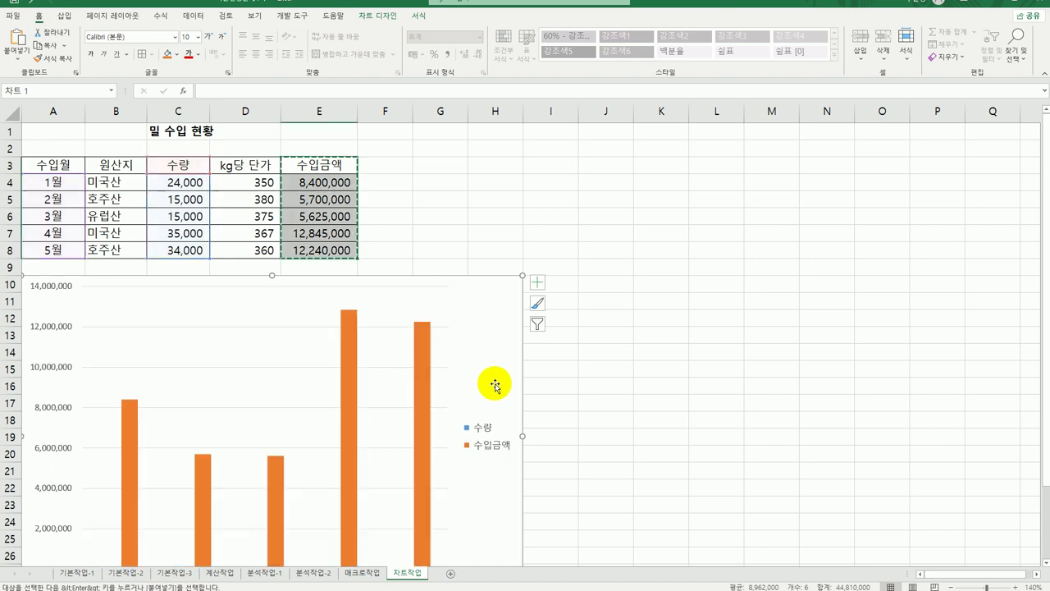
Step: Change the whole chart's type to 꺾은선형 with data markers
scroll(545, 446, "down", 2)
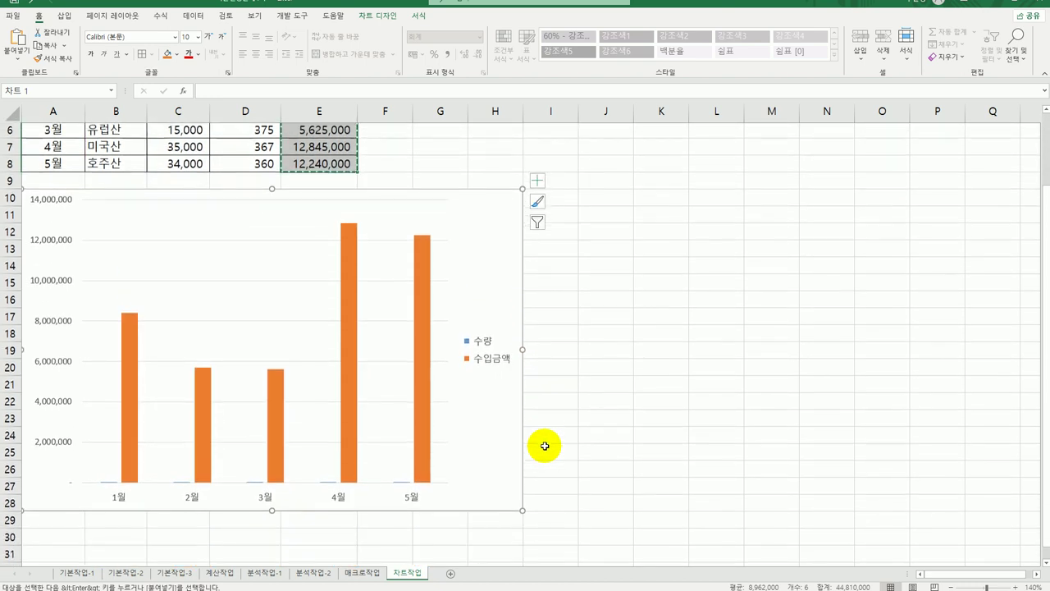
scroll(544, 445, "down", 1)
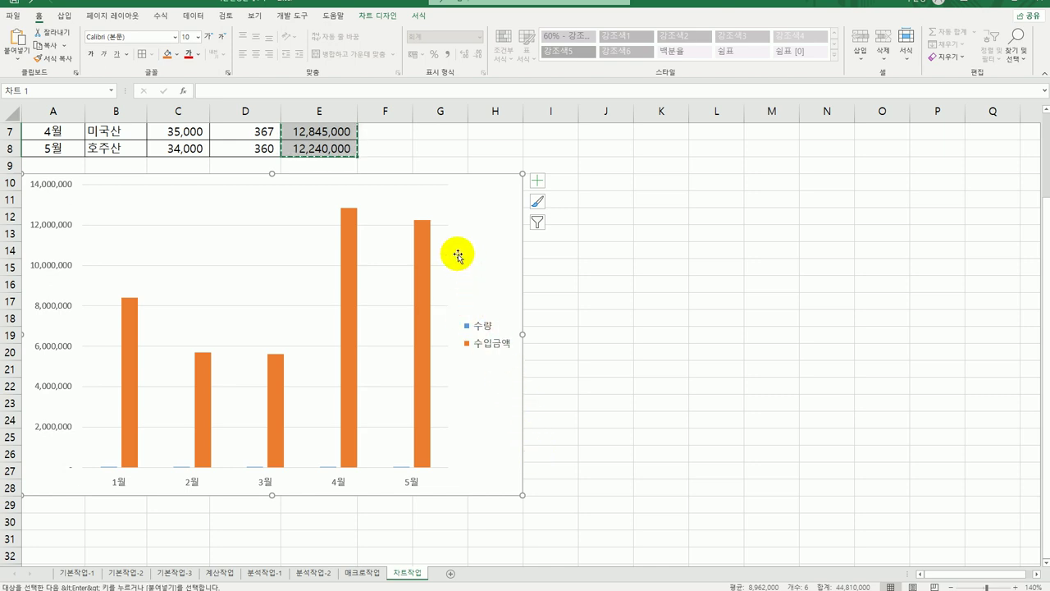
left_click_drag(447, 250, 474, 227)
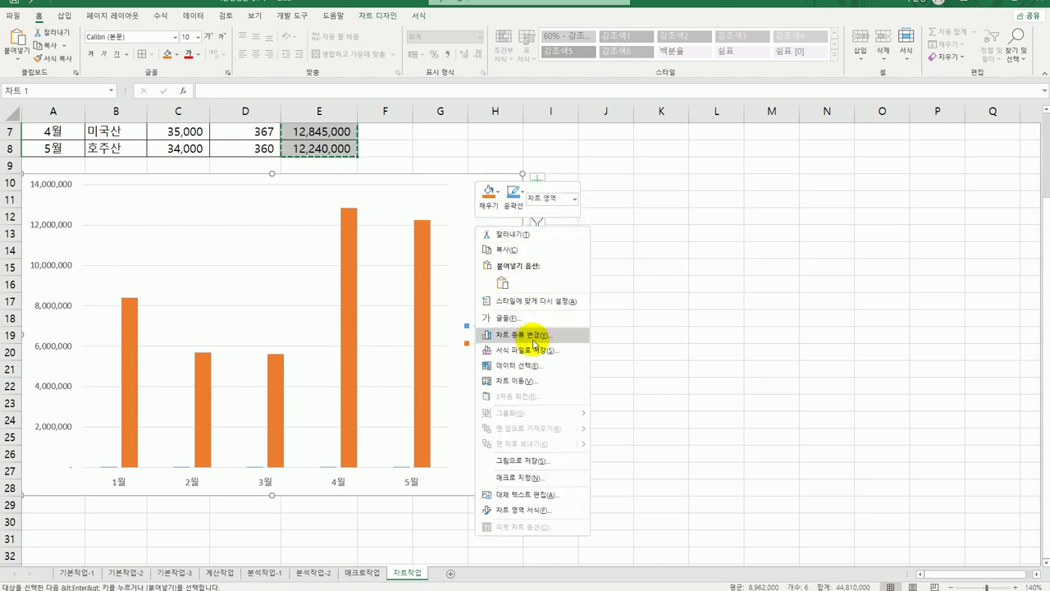
left_click(533, 338)
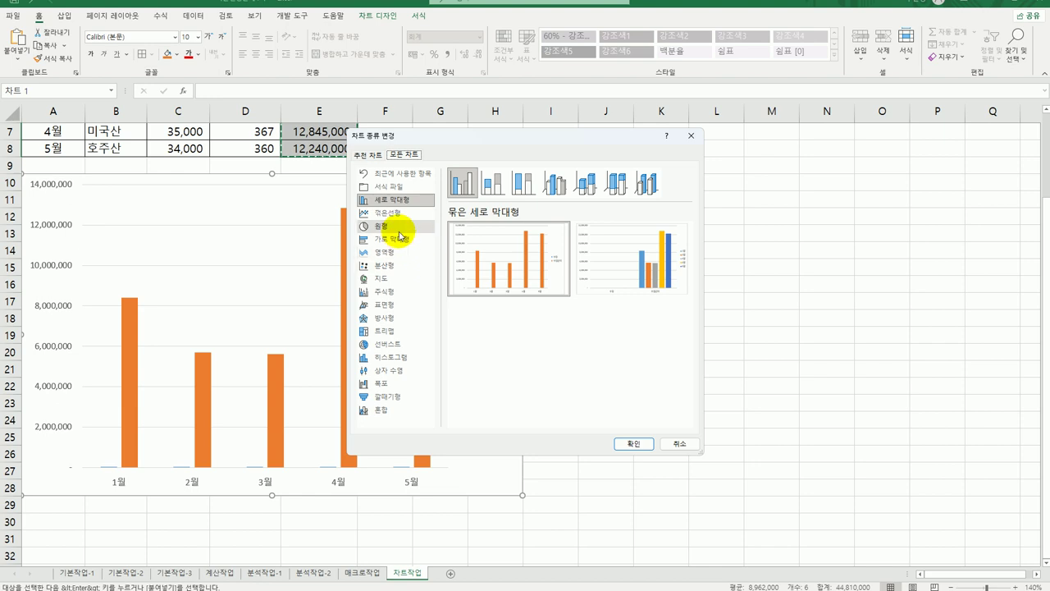
left_click(401, 215)
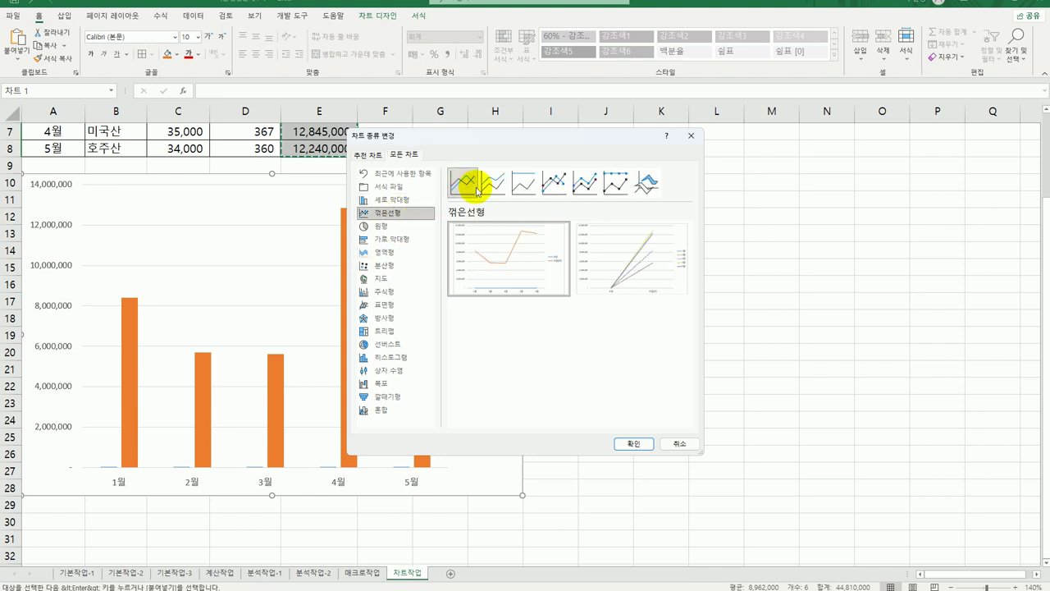
left_click(547, 182)
left_click(633, 443)
left_click(690, 465)
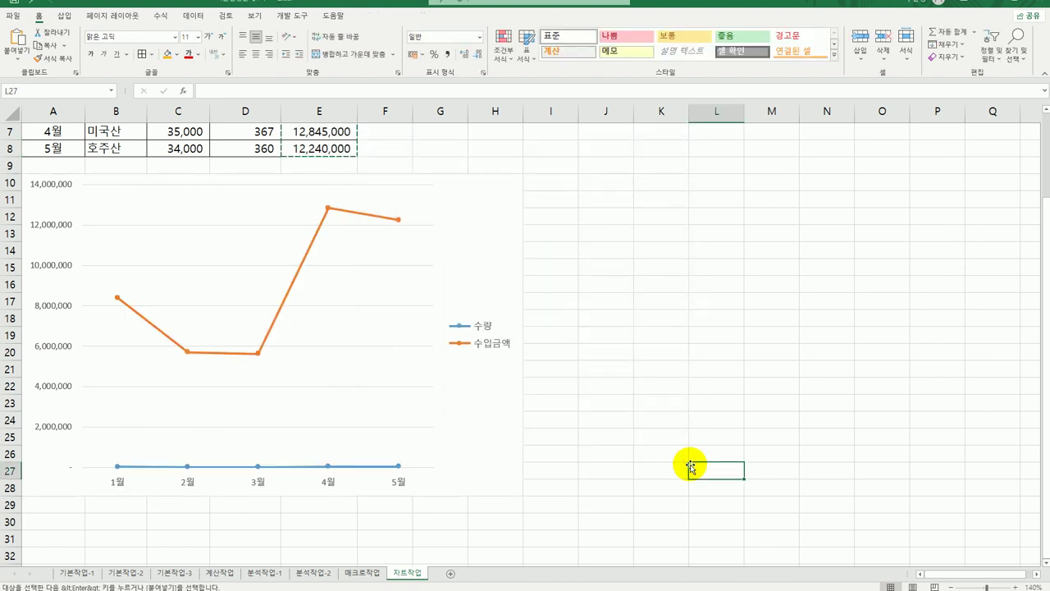
Step: Plot the 수입금액 data series on the secondary axis (보조 축)
left_click(278, 317)
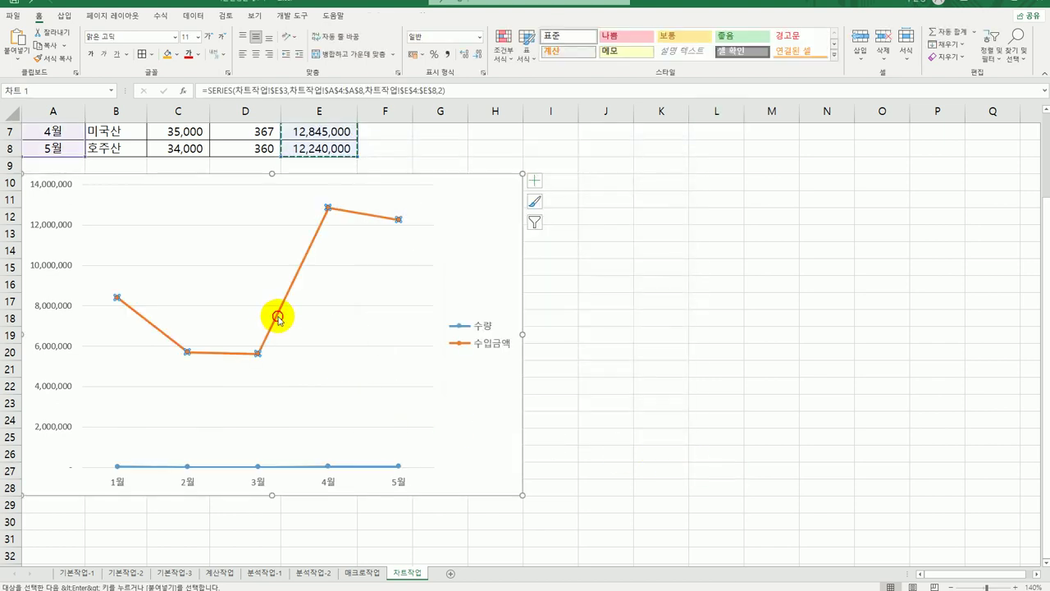
right_click(278, 317)
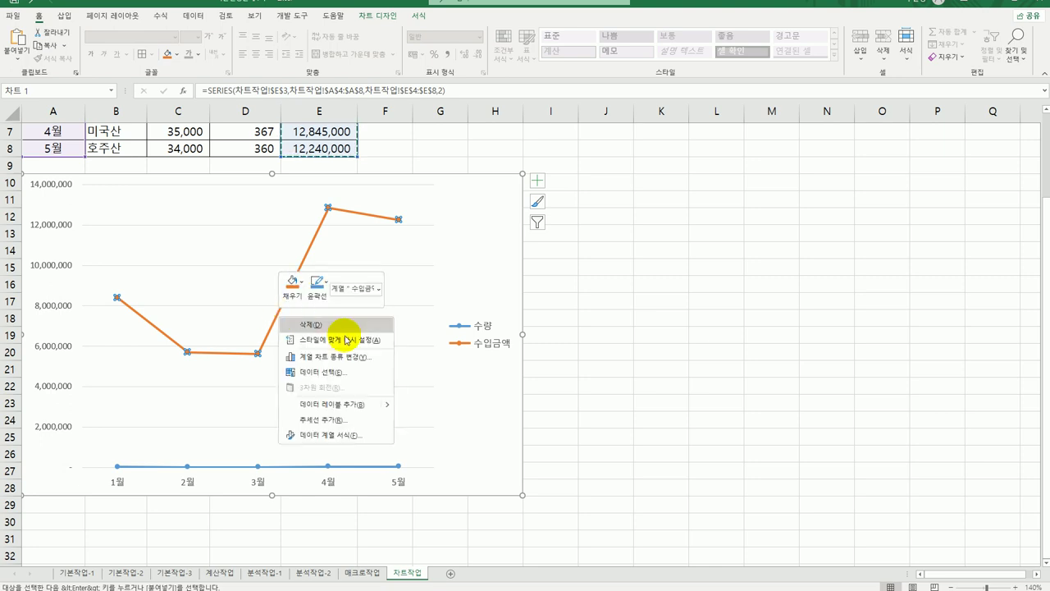
left_click(351, 438)
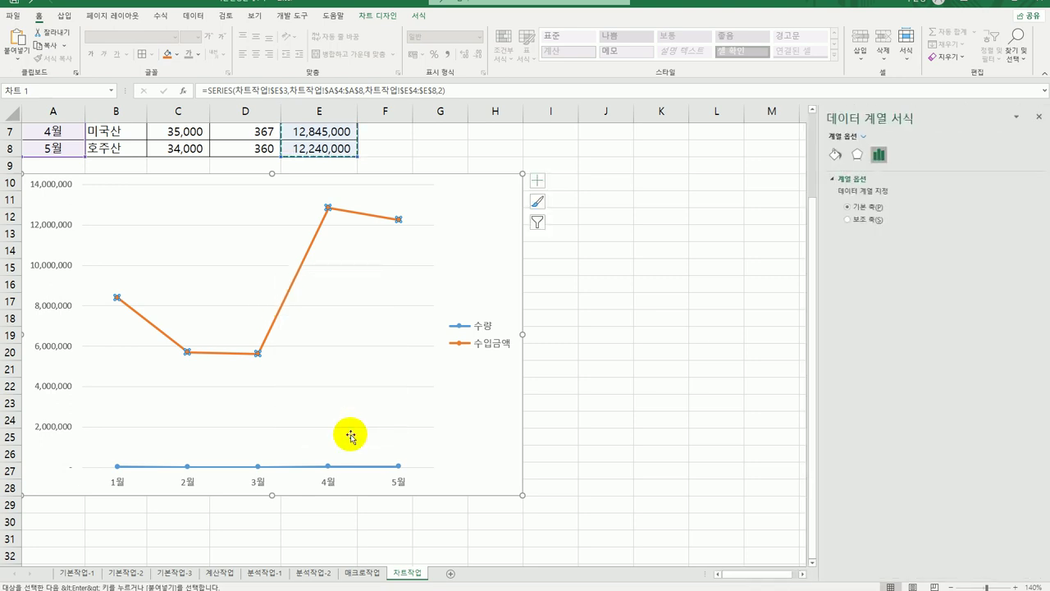
left_click(876, 219)
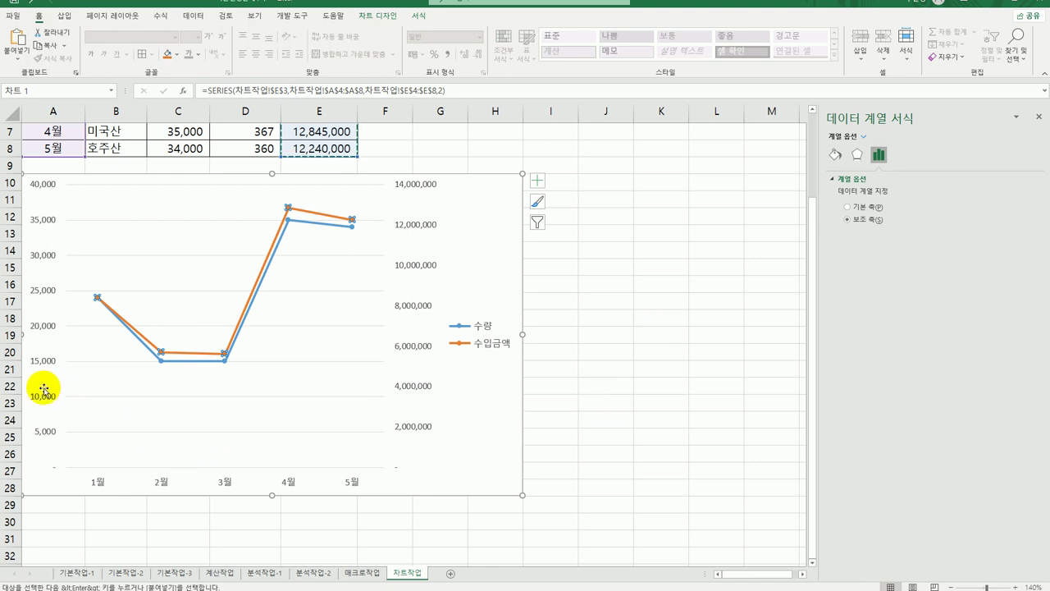
Step: Set the display unit of the secondary vertical axis to 천
left_click(44, 288)
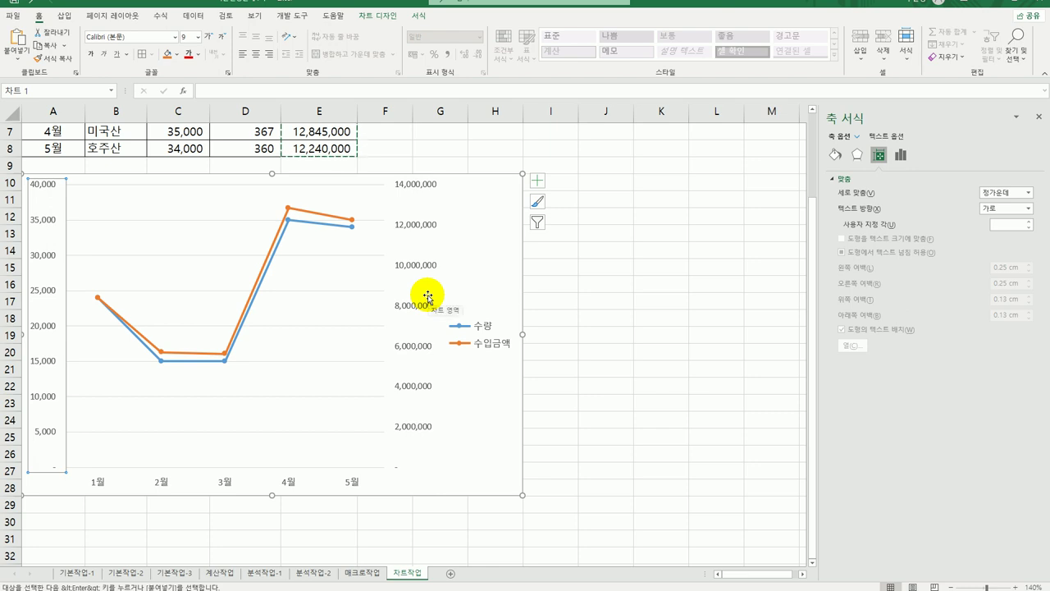
left_click(426, 267)
left_click(429, 265)
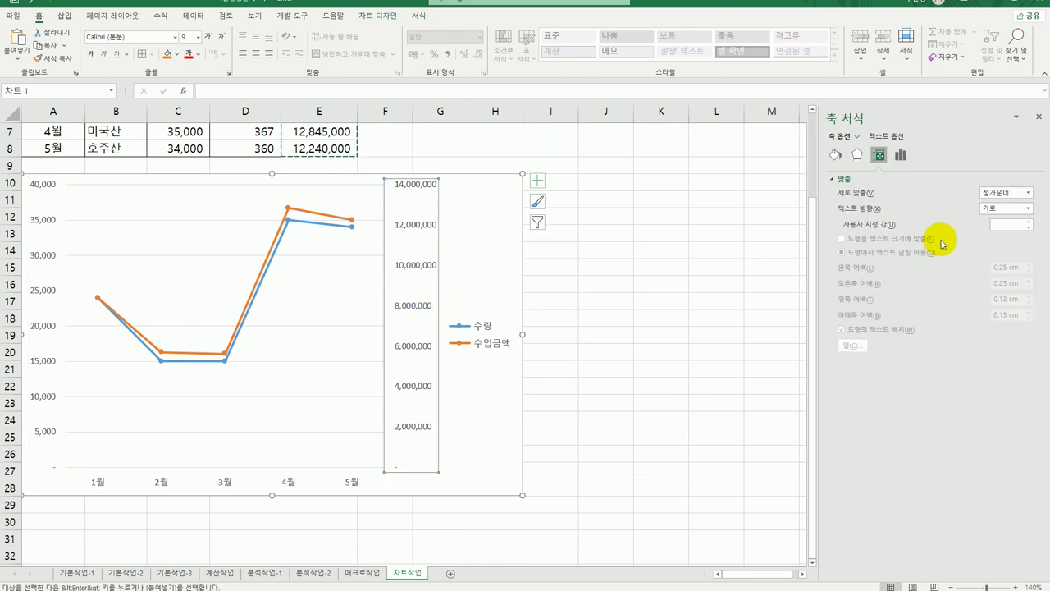
left_click(900, 156)
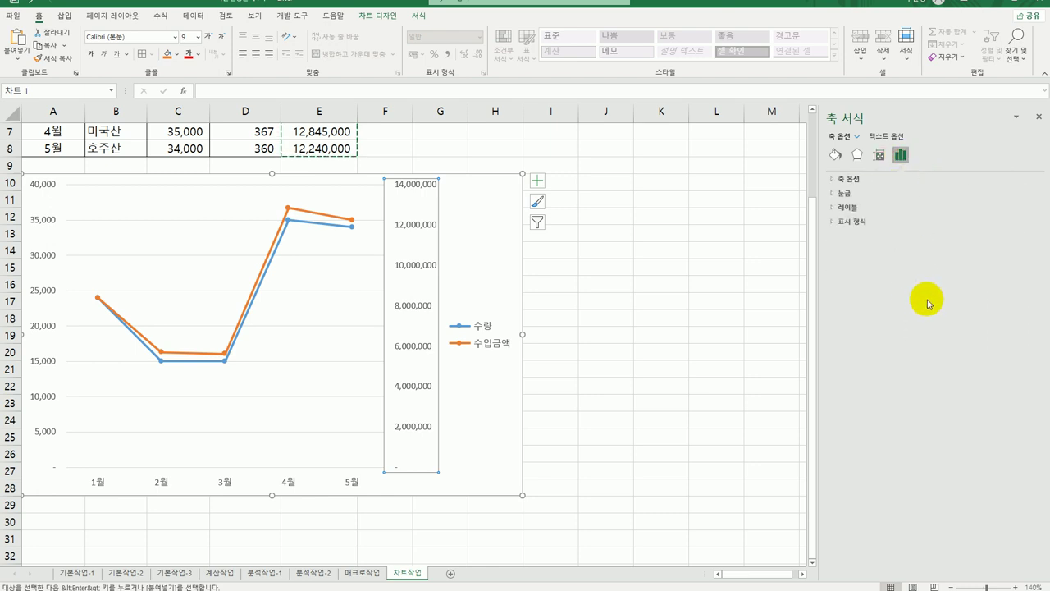
left_click(847, 178)
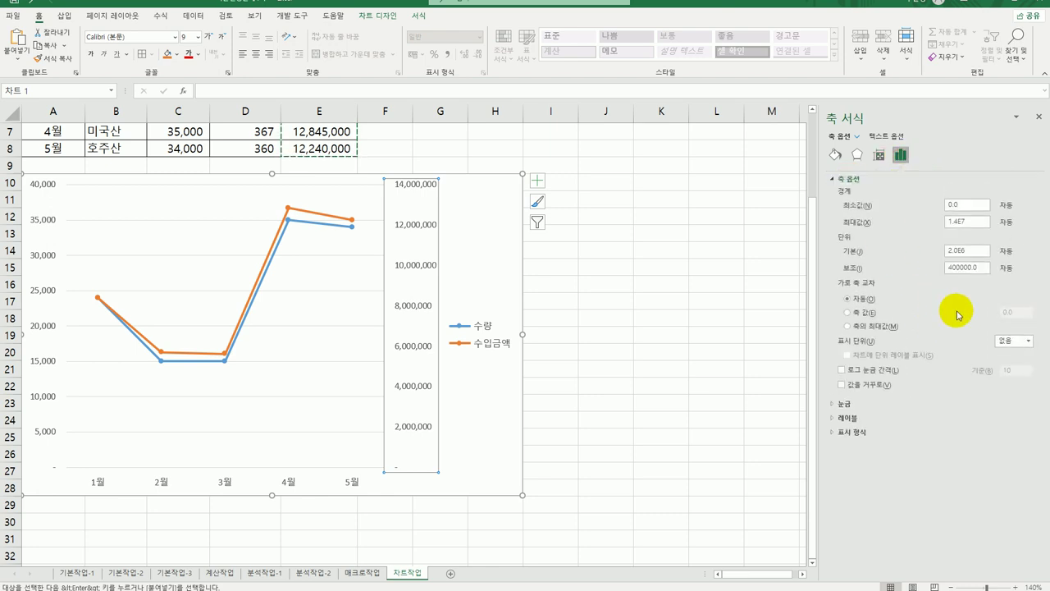
left_click(1028, 342)
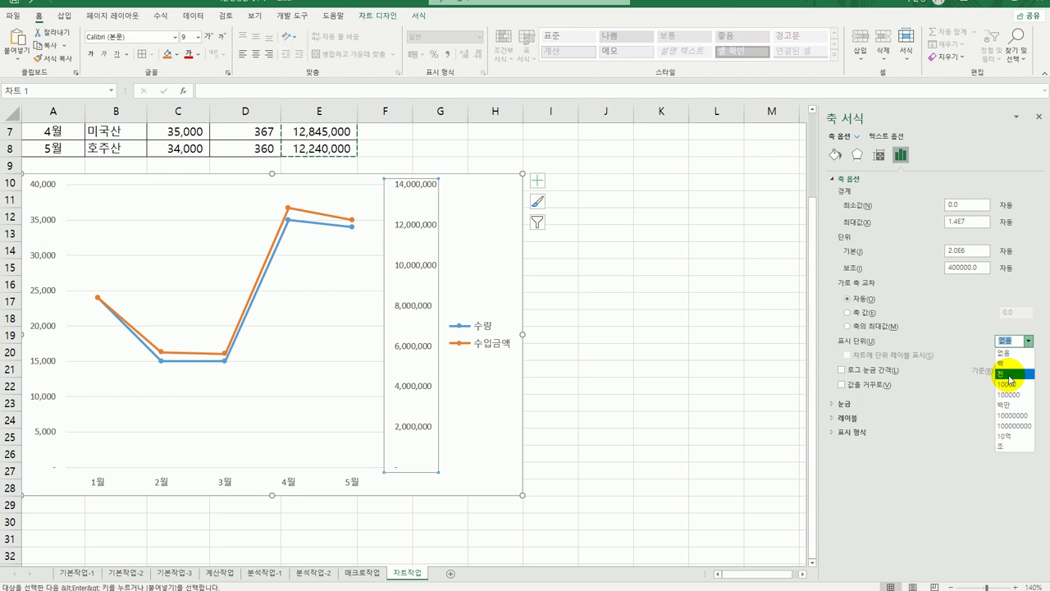
left_click(1010, 374)
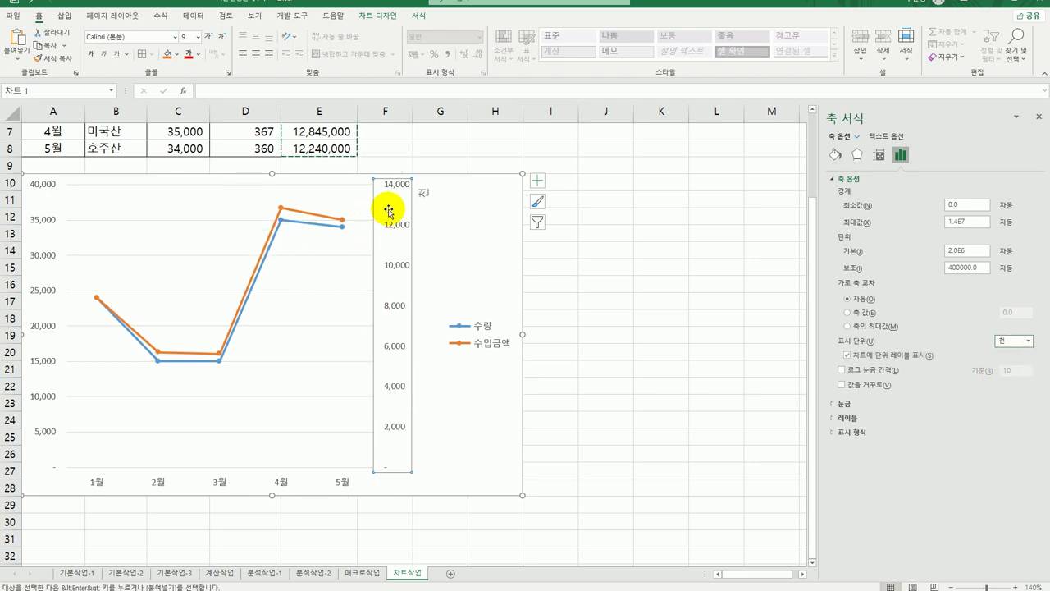
Step: Set the text direction of the 천 display unit label to 가로
left_click(421, 193)
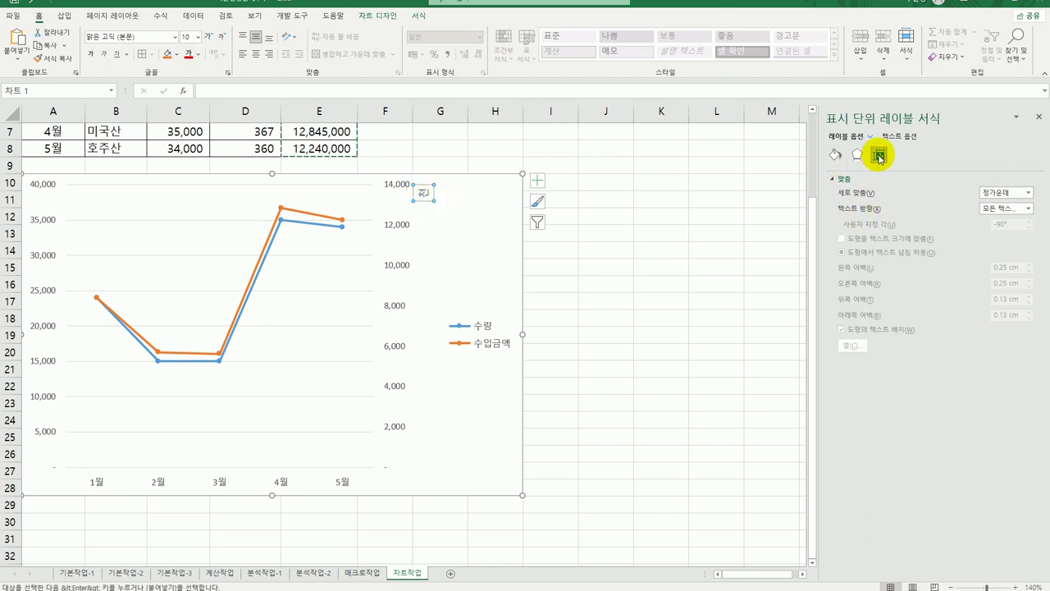
left_click(1026, 210)
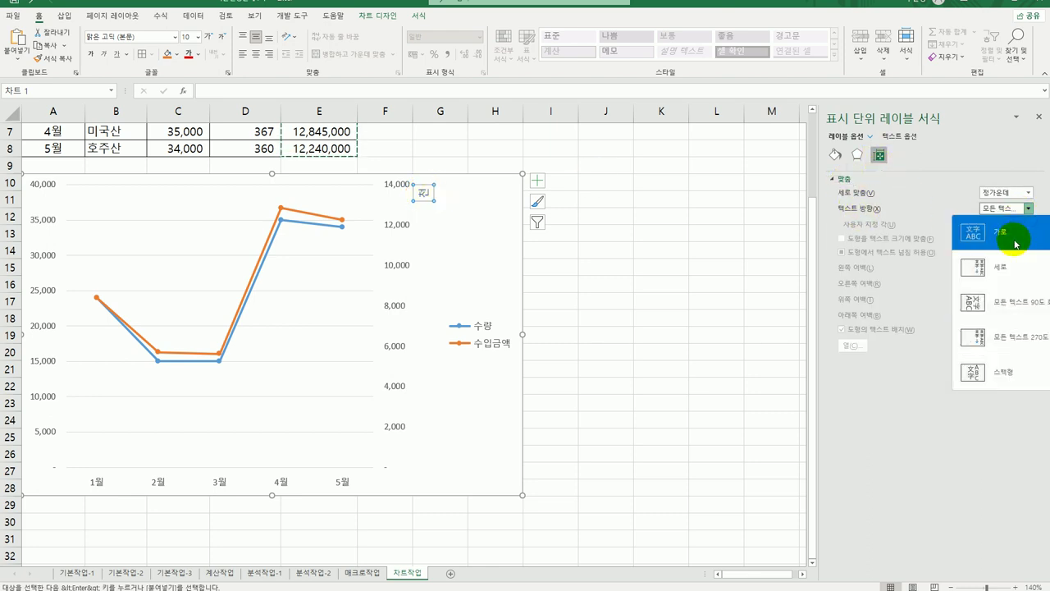
left_click(1016, 241)
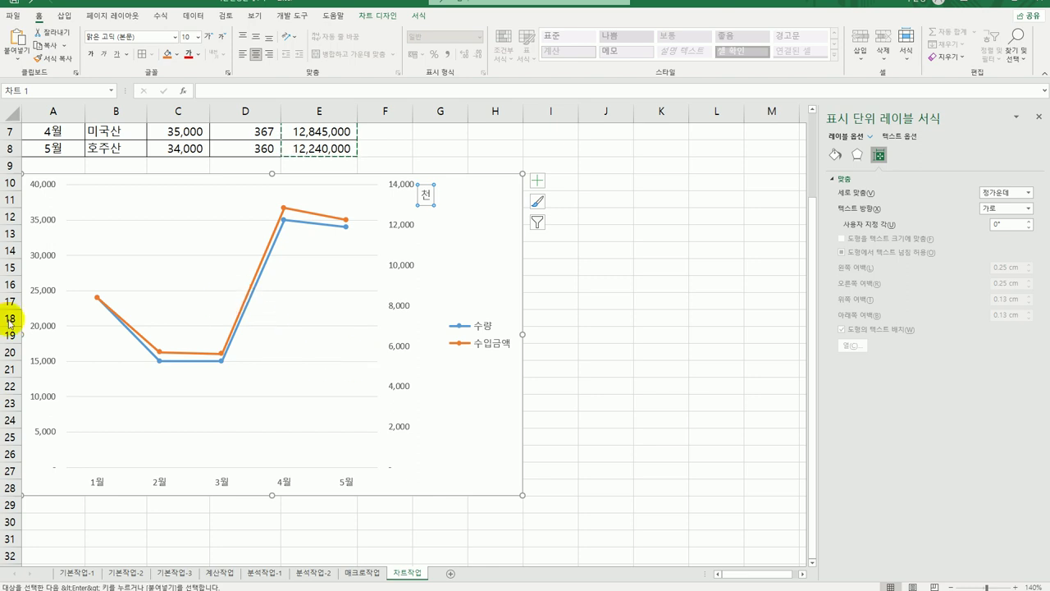
Step: Set the minimum value of the primary vertical axis to 10000
left_click(47, 259)
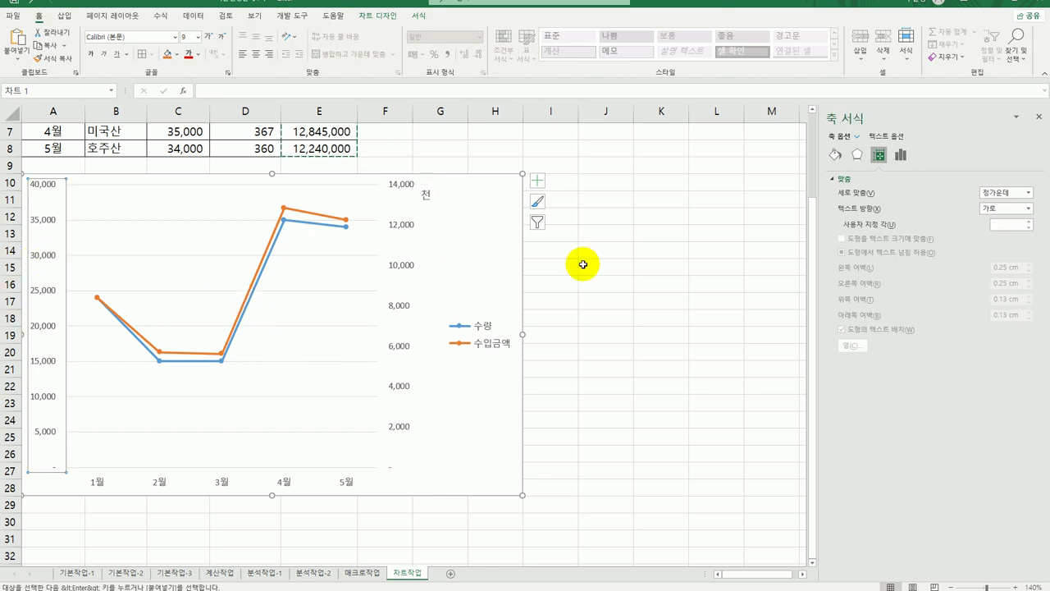
left_click(901, 155)
left_click(866, 180)
left_click(958, 205)
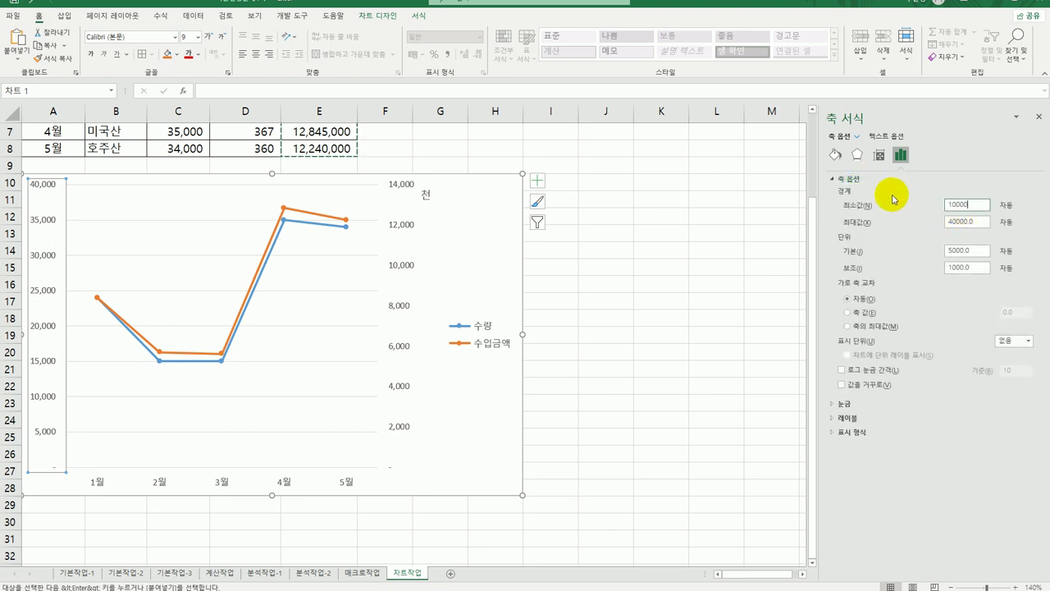
left_click(503, 458)
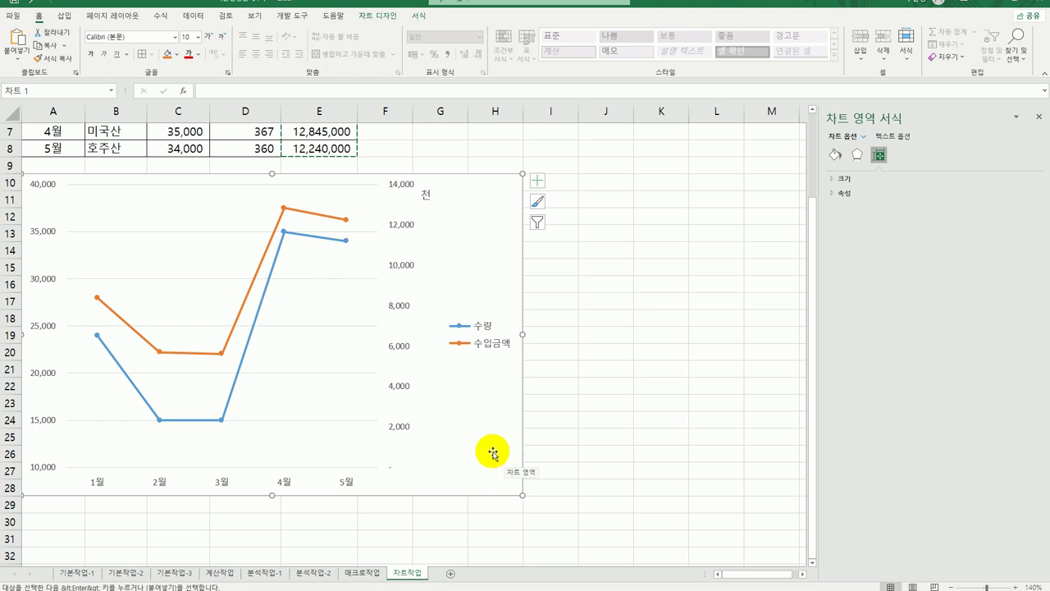
Step: Position the chart legend at 아래쪽 and set its font to 돋움, size 10
left_click(481, 349)
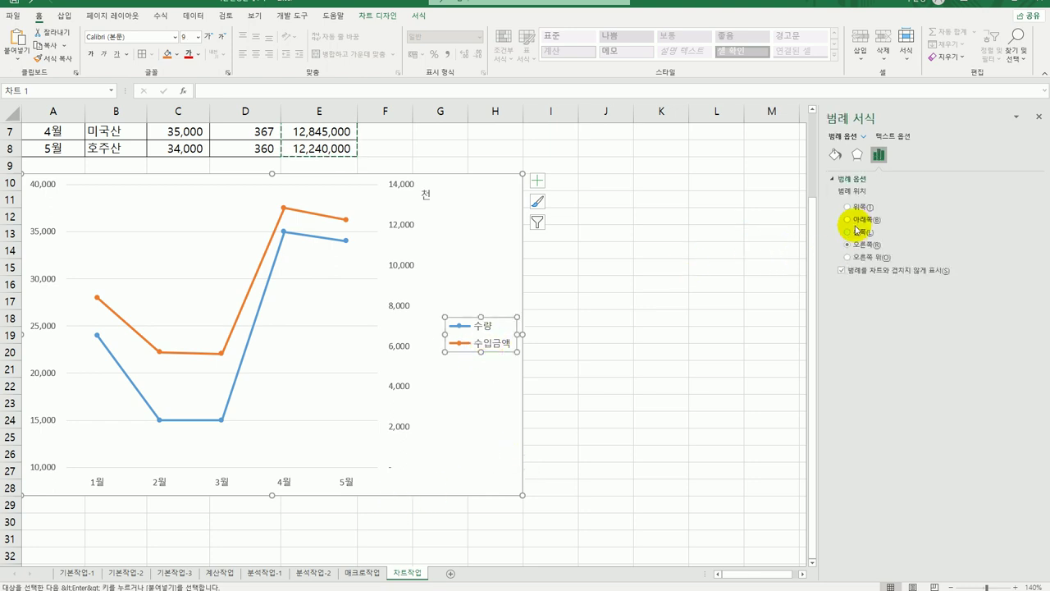
left_click(857, 222)
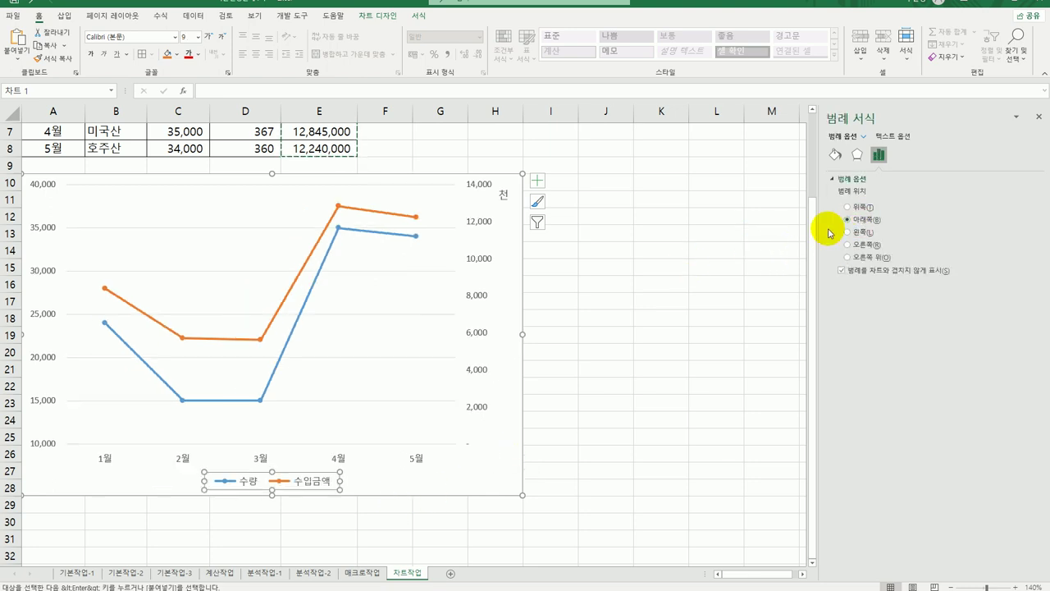
left_click(176, 37)
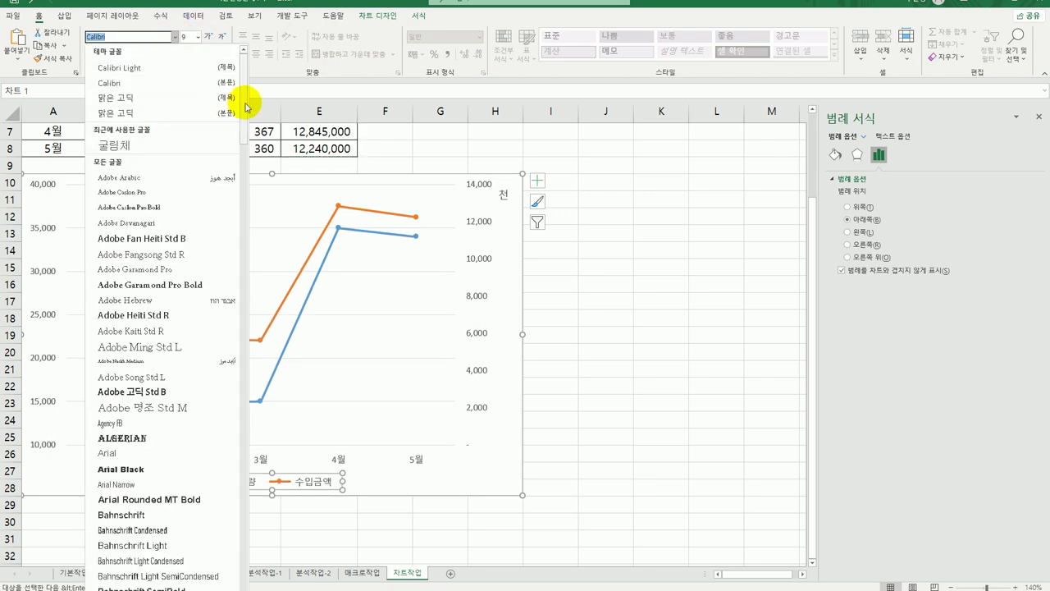
scroll(164, 328, "down", 20)
scroll(164, 328, "down", 7)
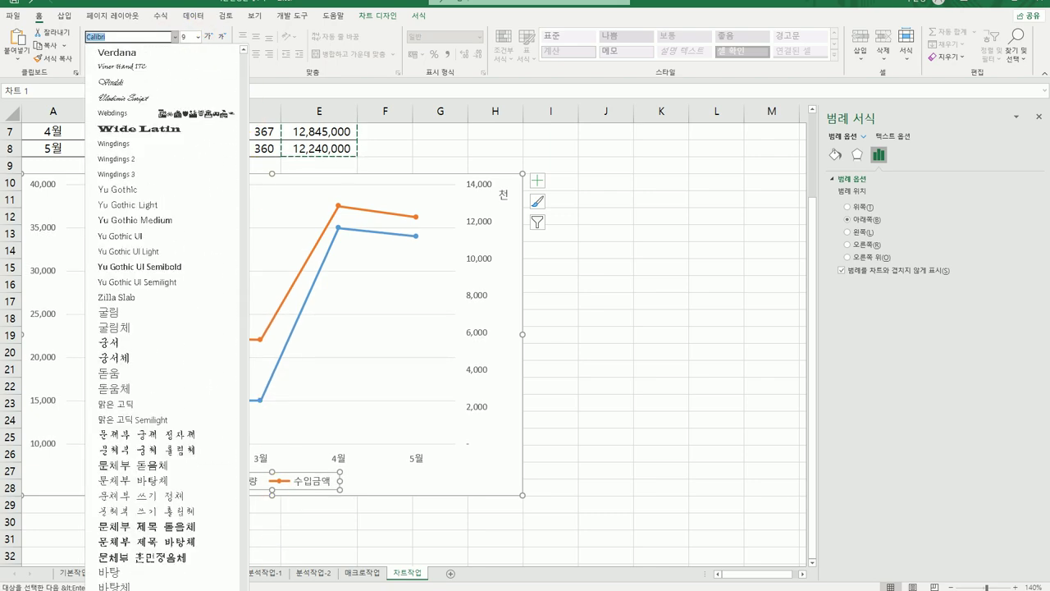
left_click(106, 373)
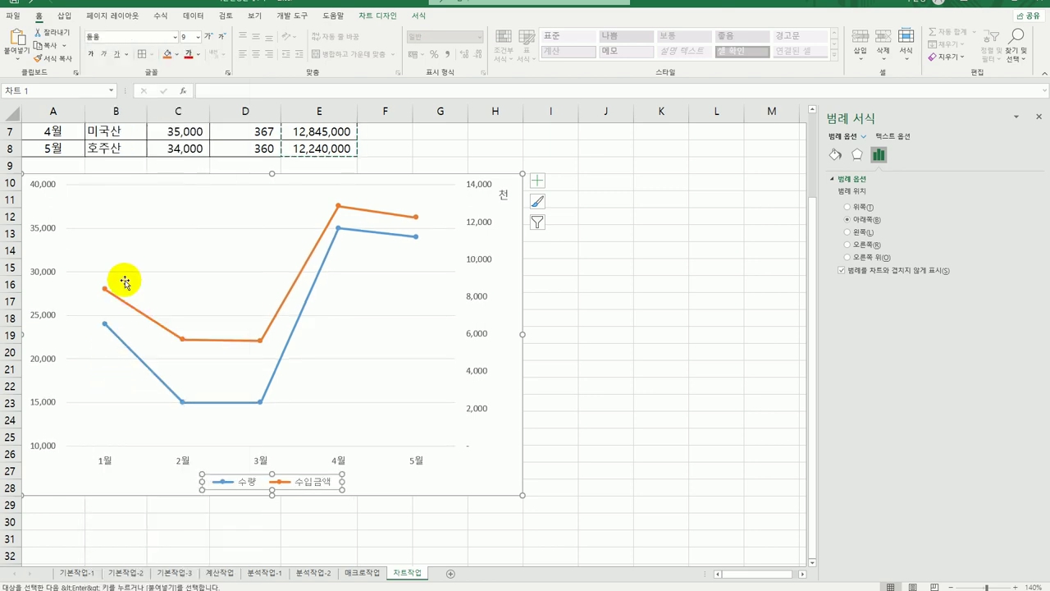
left_click(198, 36)
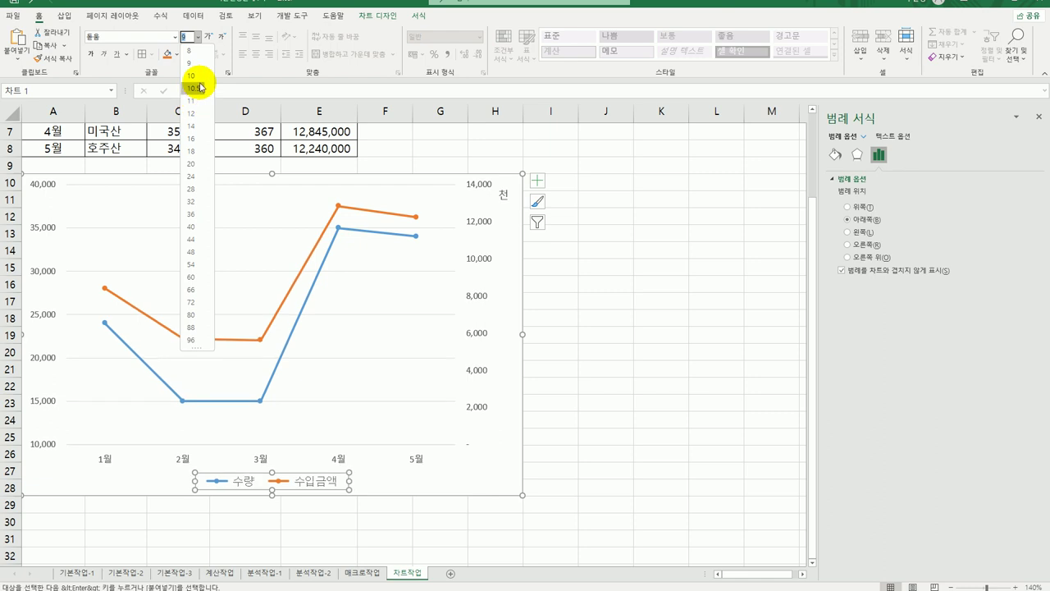
left_click(201, 79)
left_click(631, 418)
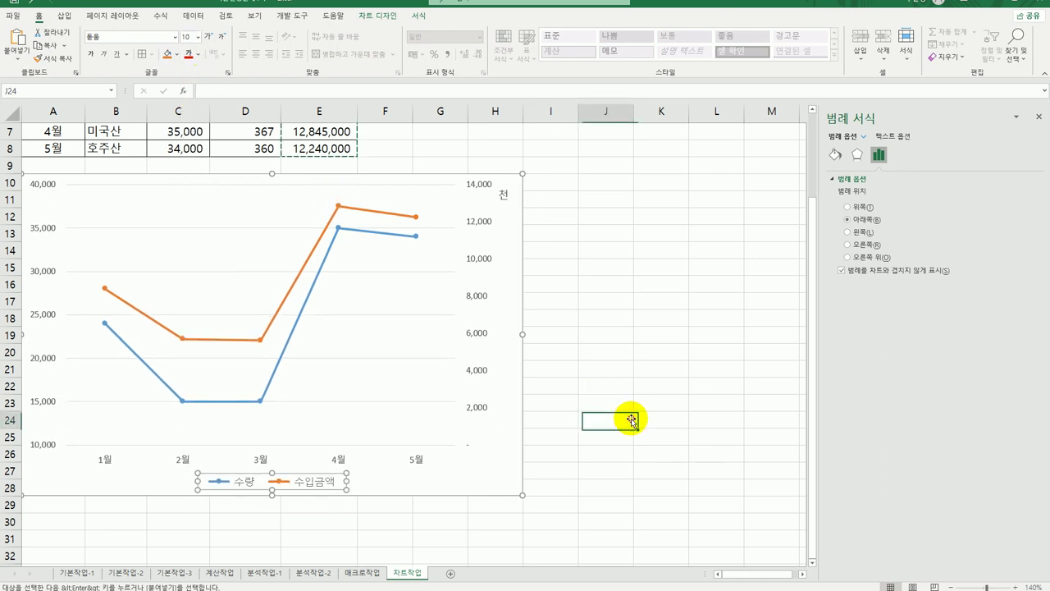